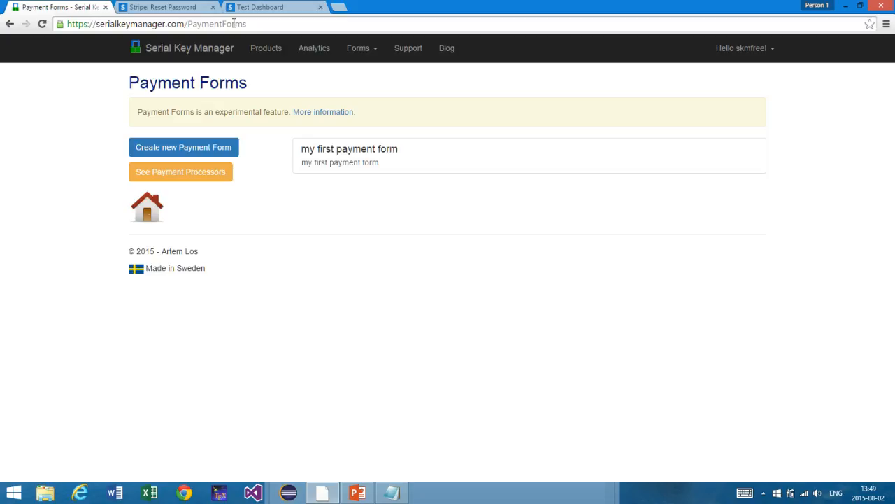
Step: Open my first payment form and preview it, which reports no payment processor is available
click(352, 169)
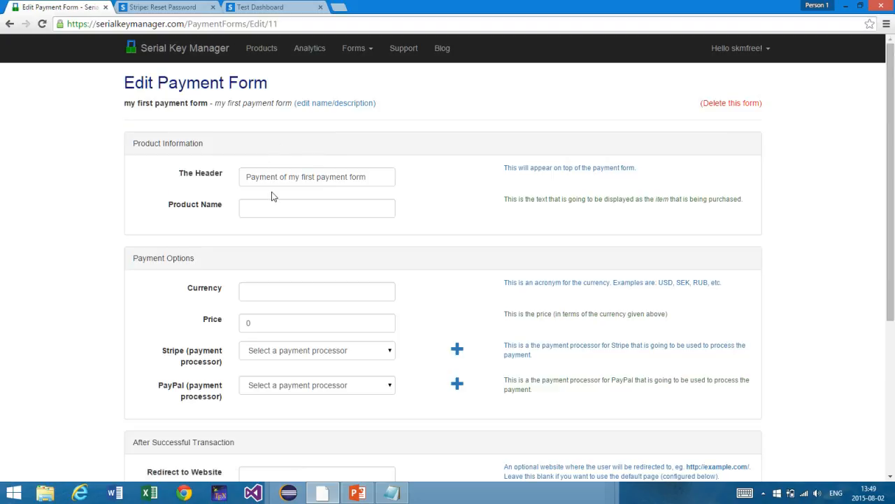
scroll(272, 196, down, 1)
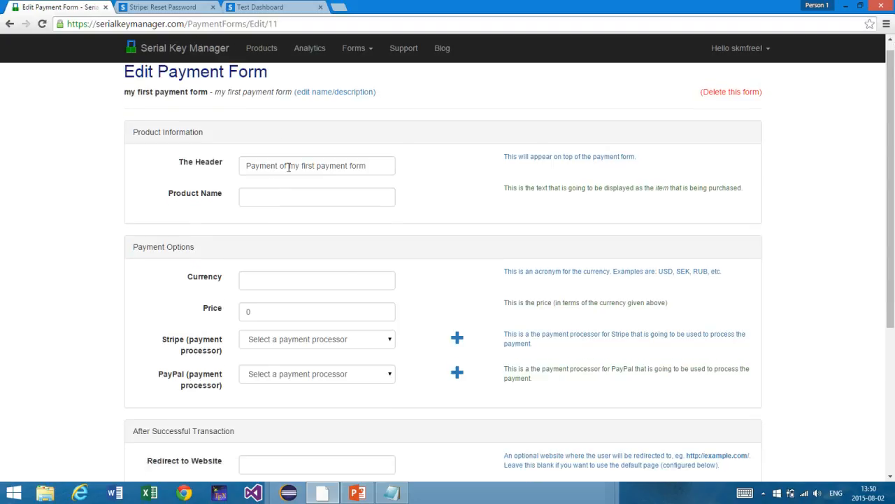
scroll(288, 166, down, 3)
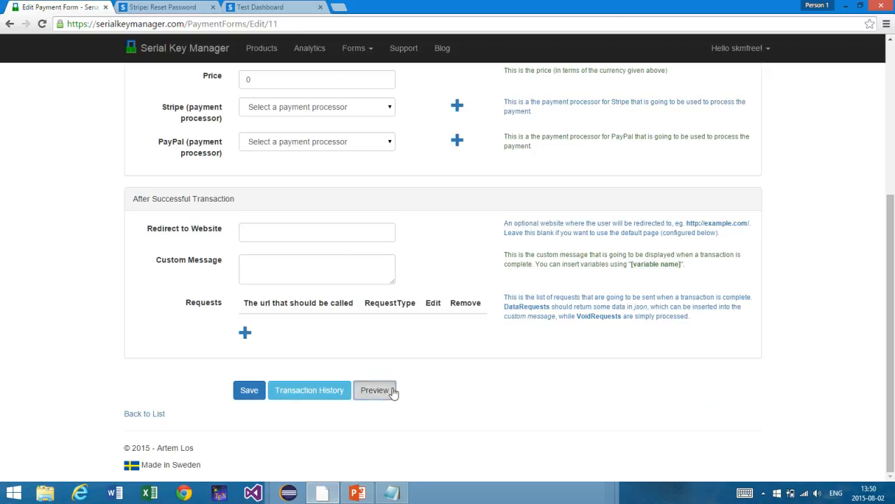
click(392, 391)
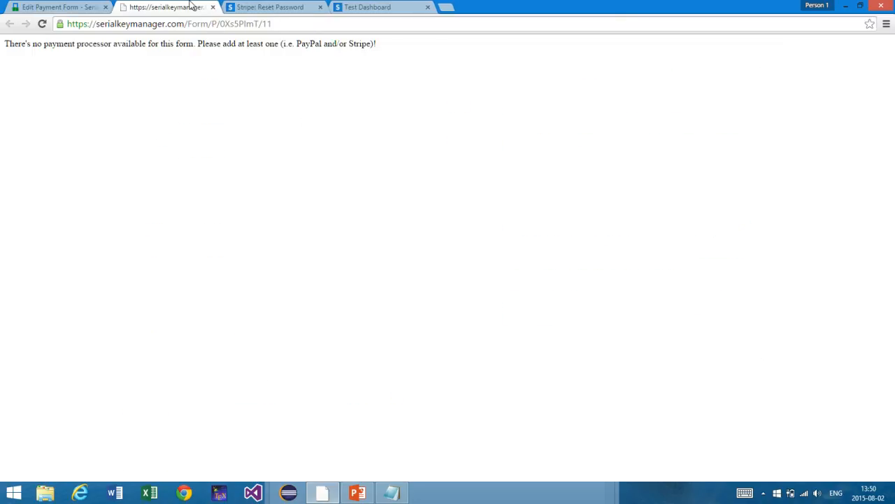
Step: Return to the form's edit page and go back to the dashboard home page
click(83, 7)
scroll(124, 210, up, 4)
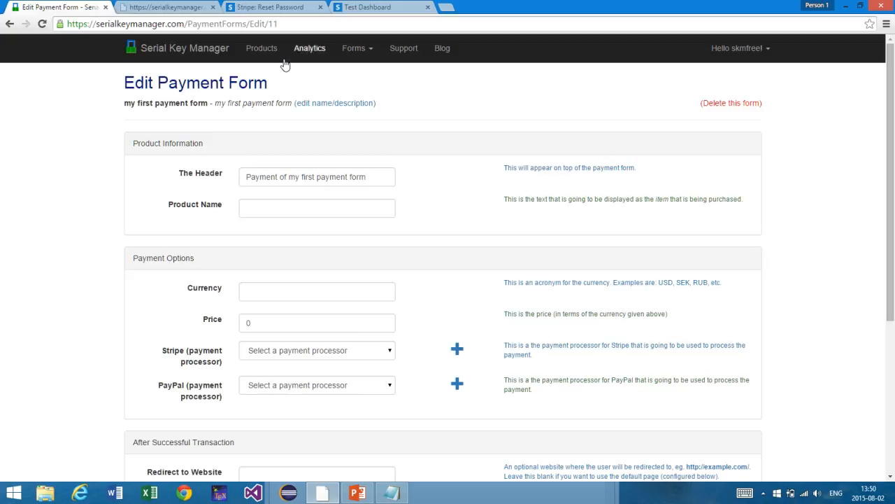
click(220, 56)
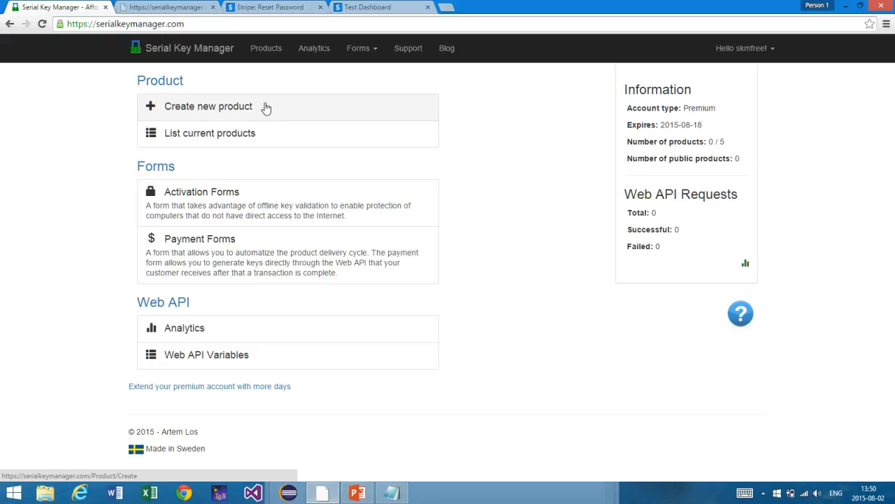
Step: From the Payment Forms list, create a new form named 'The Second Payment Form'
click(254, 263)
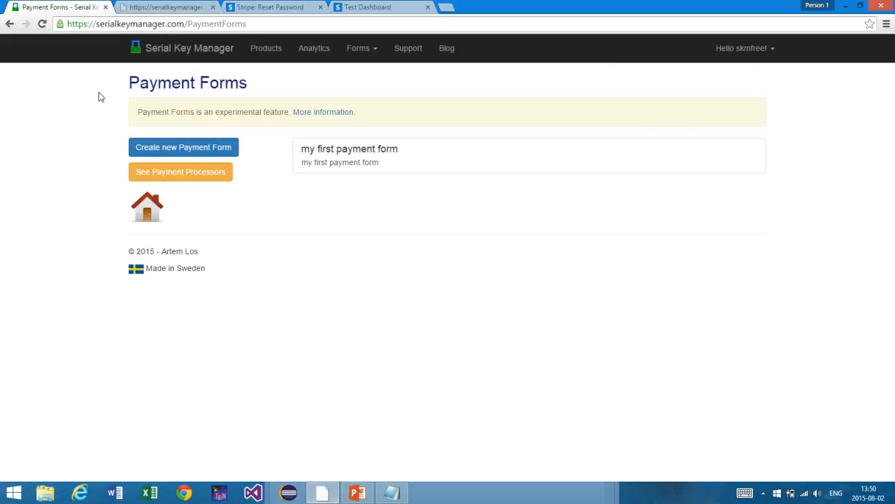
click(154, 58)
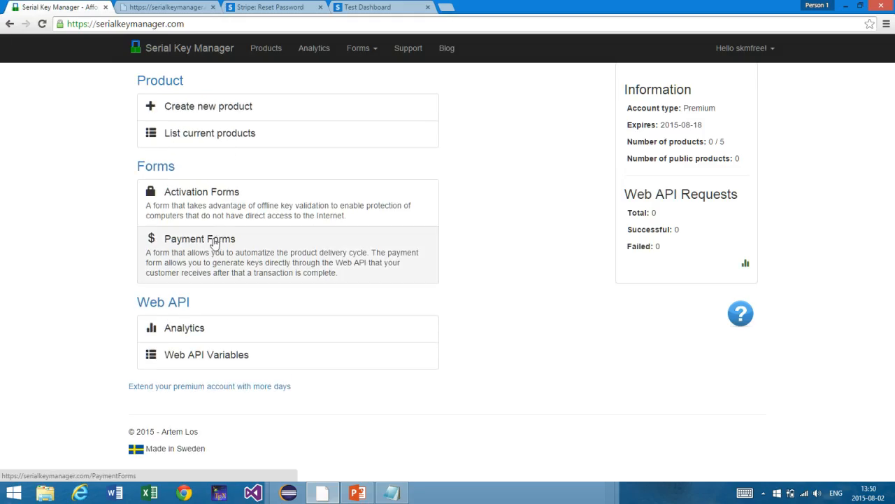
click(217, 248)
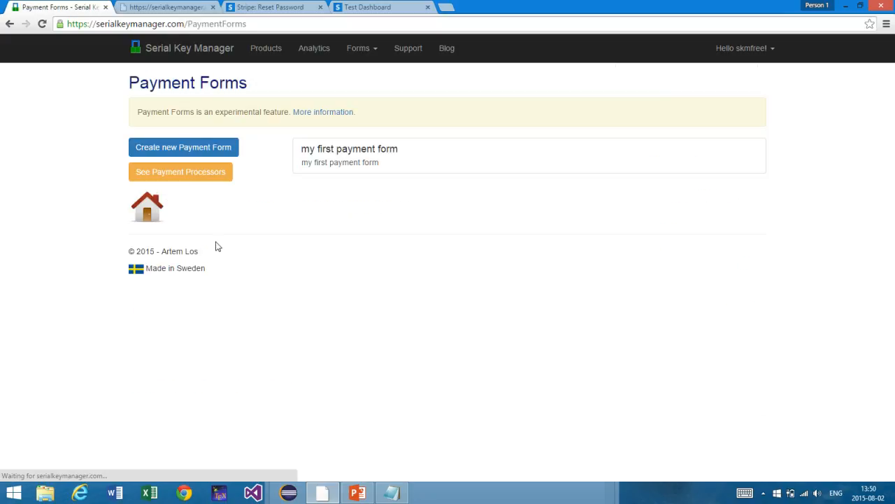
click(218, 155)
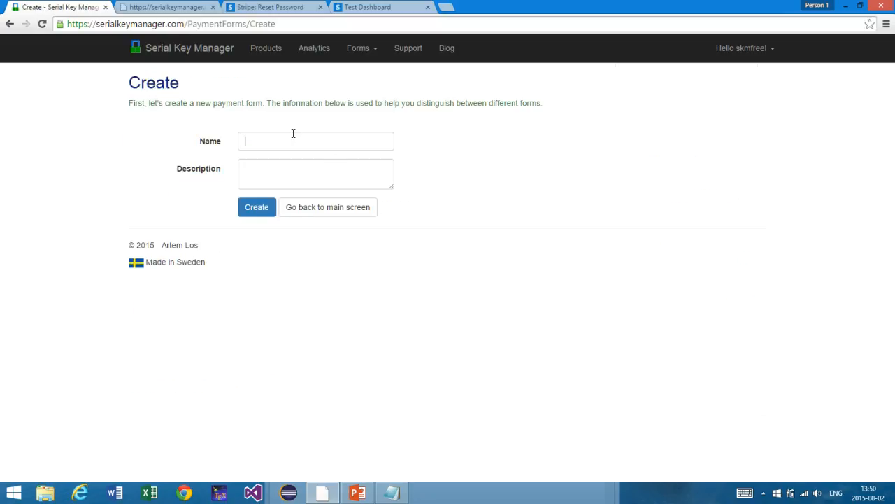
click(293, 135)
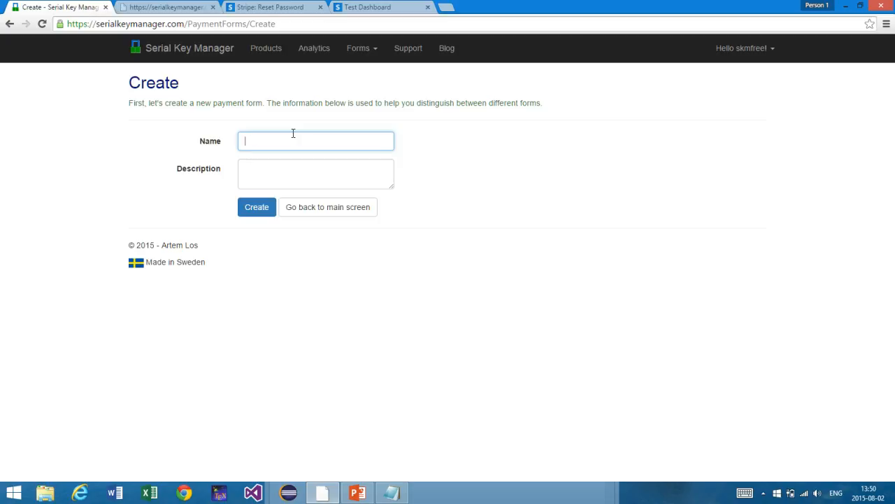
text(The Second Payment Form)
click(270, 185)
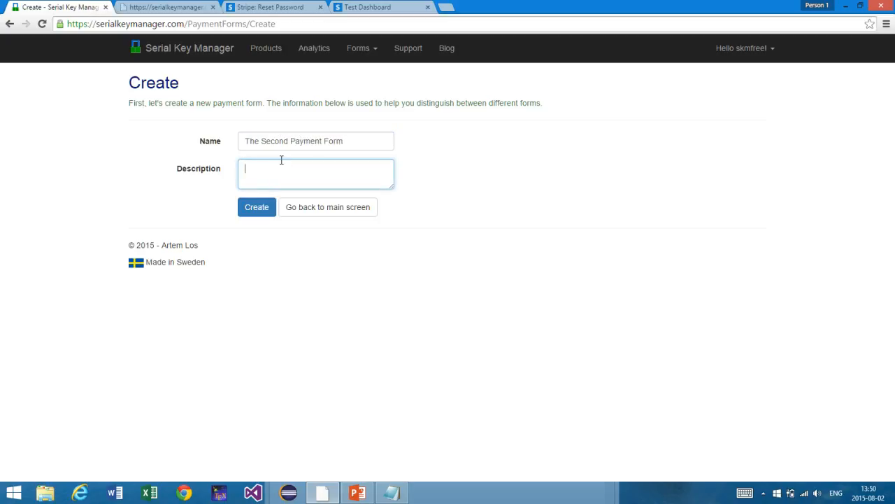
click(268, 211)
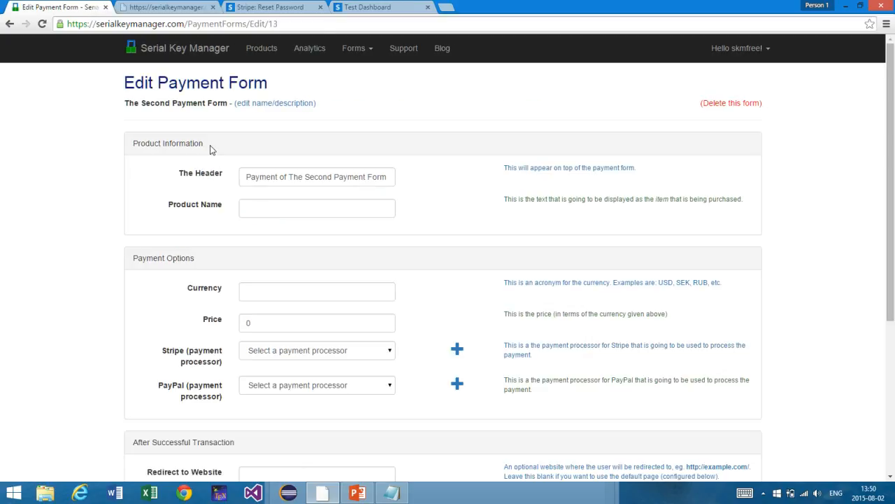
Step: Preview The Second Payment Form, which warns no processor is set, and return to its edit page
scroll(210, 147, down, 3)
scroll(210, 151, down, 1)
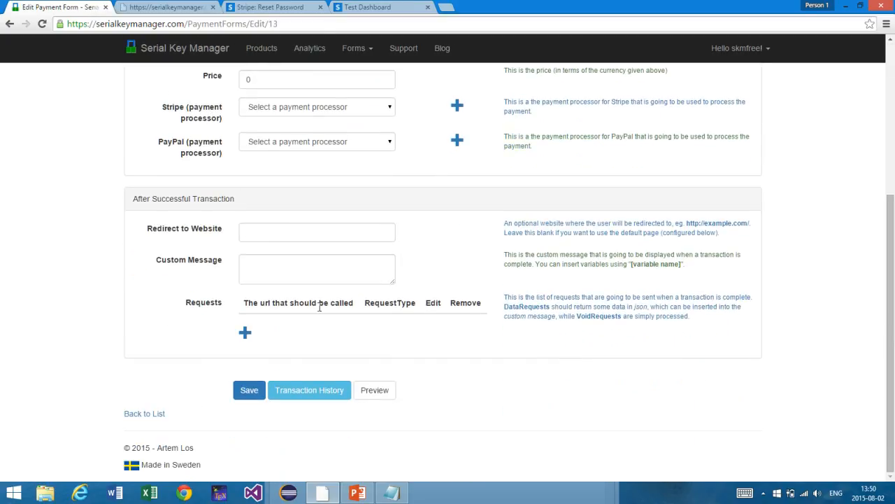
click(380, 390)
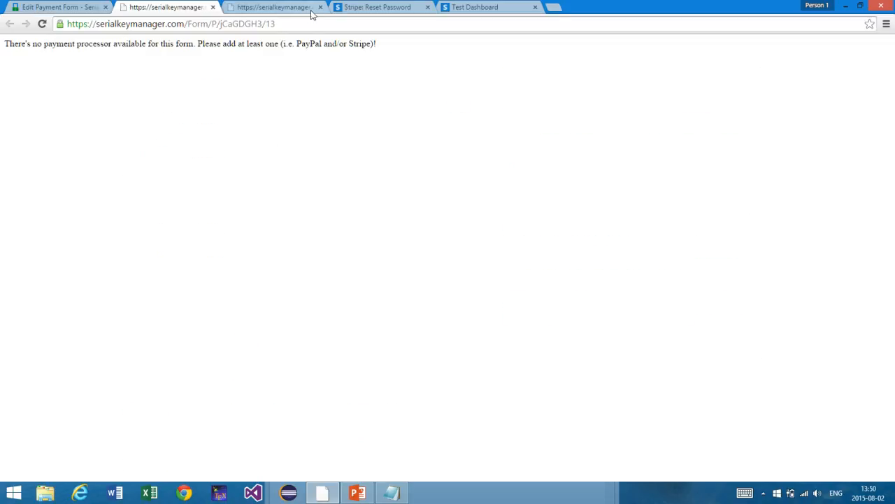
click(319, 7)
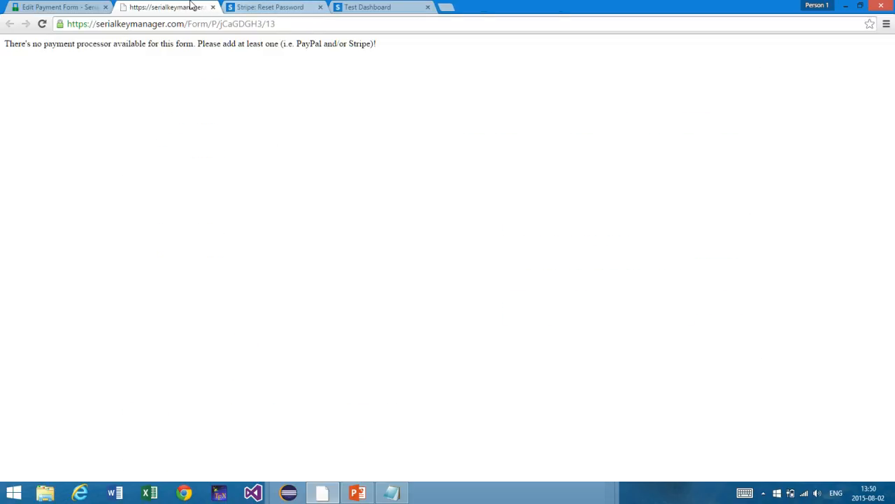
click(94, 7)
scroll(225, 185, up, 4)
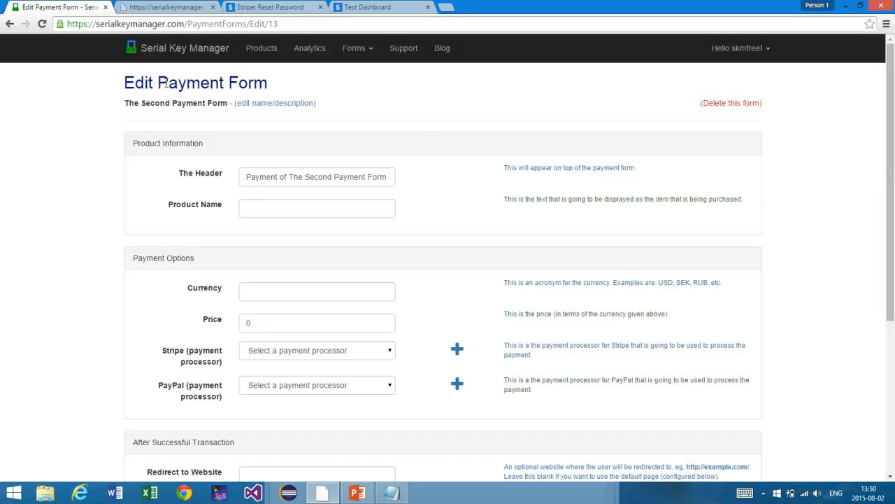
Step: Show slide 1, the 'Payment Forms' title slide, in the PowerPoint deck
drag(168, 83, 281, 86)
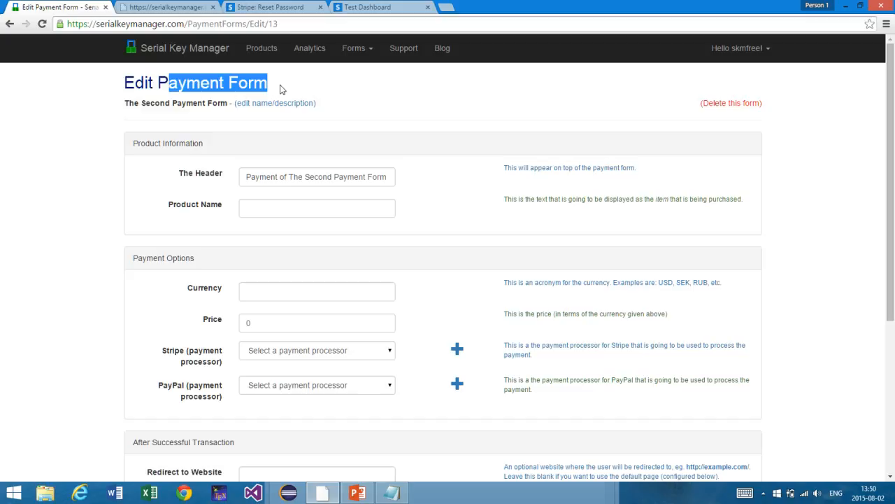
click(279, 88)
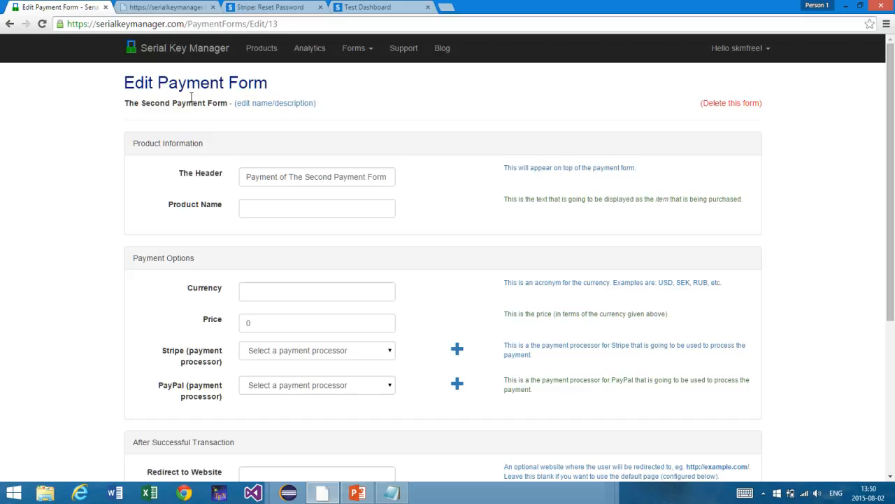
click(353, 493)
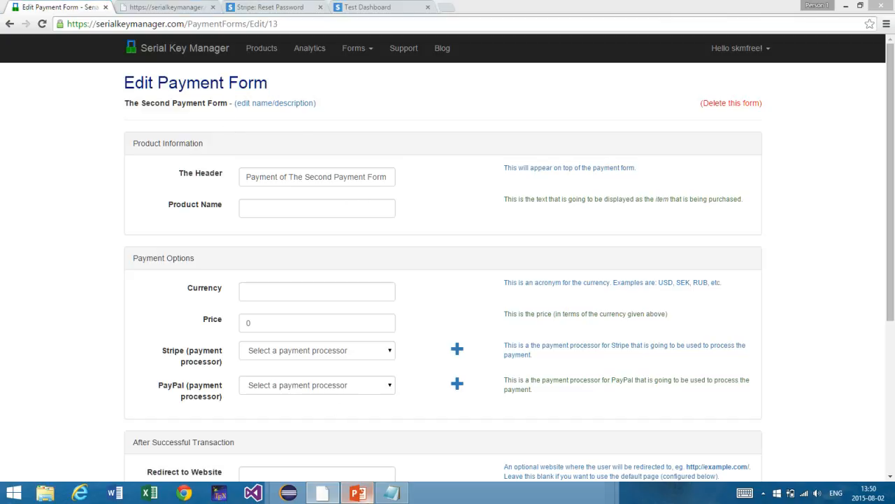
click(77, 127)
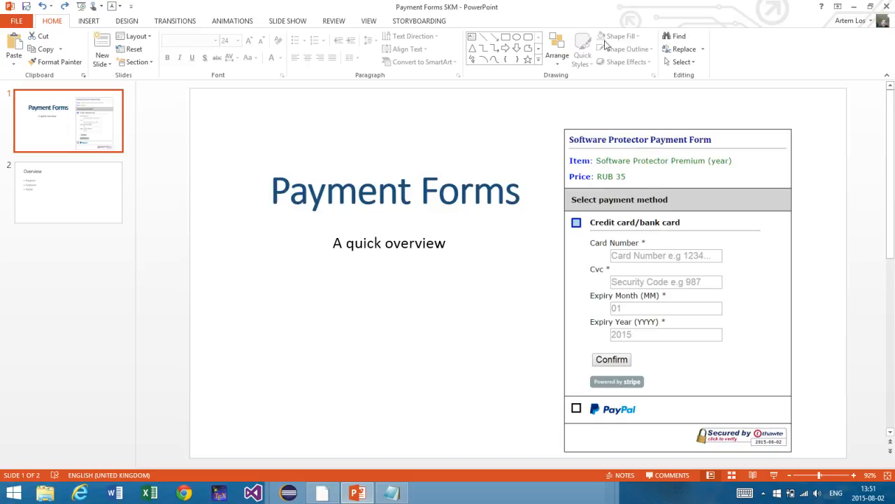
Step: Restore PowerPoint to a smaller window and bring the Edit Payment Form page back to front
drag(575, 10, 551, 50)
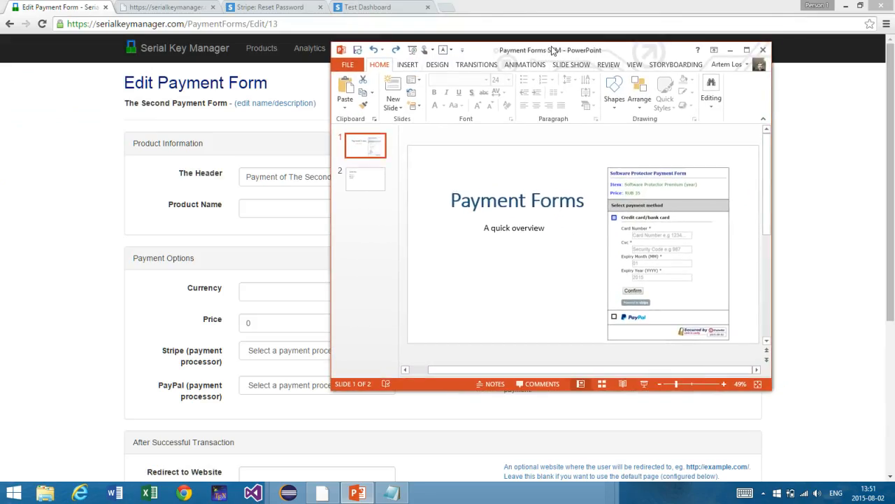
click(233, 155)
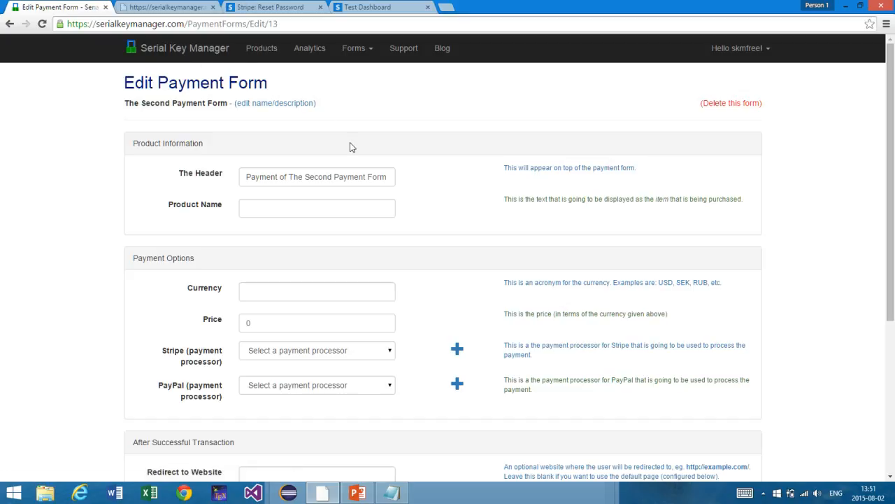
Step: Preview the payment form once more and return to its edit page
scroll(351, 146, down, 4)
click(374, 389)
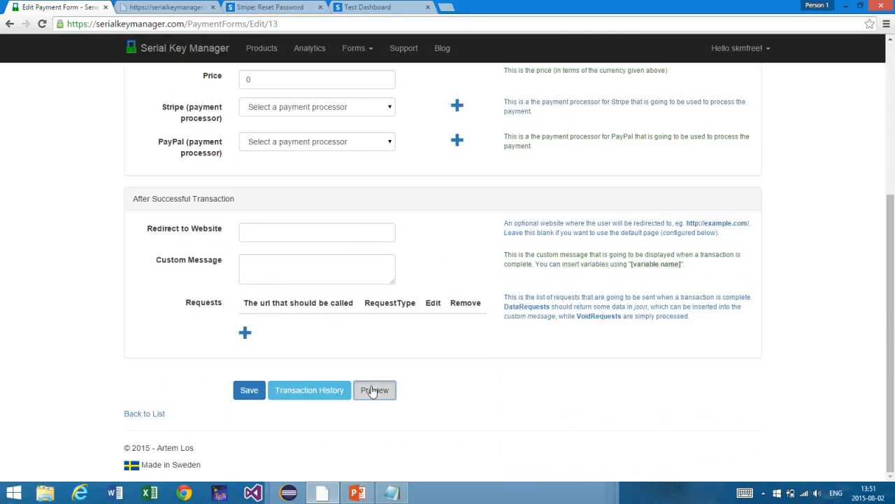
click(213, 7)
click(168, 7)
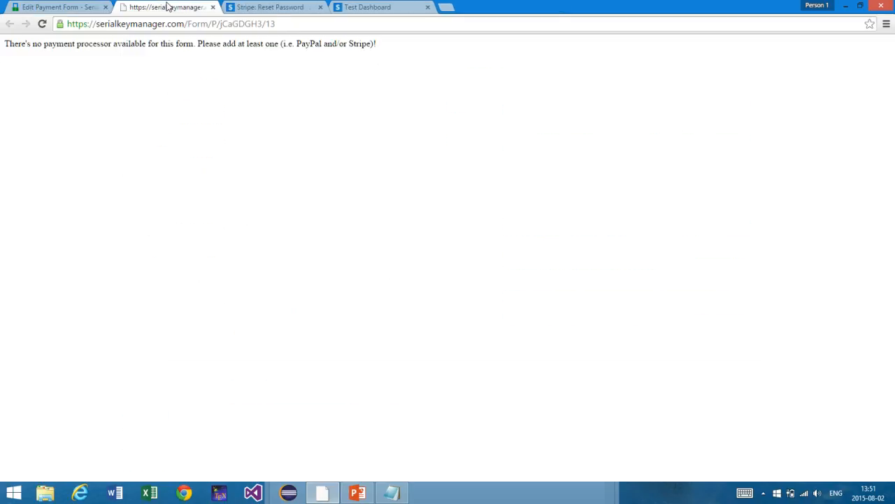
click(60, 7)
scroll(187, 163, up, 4)
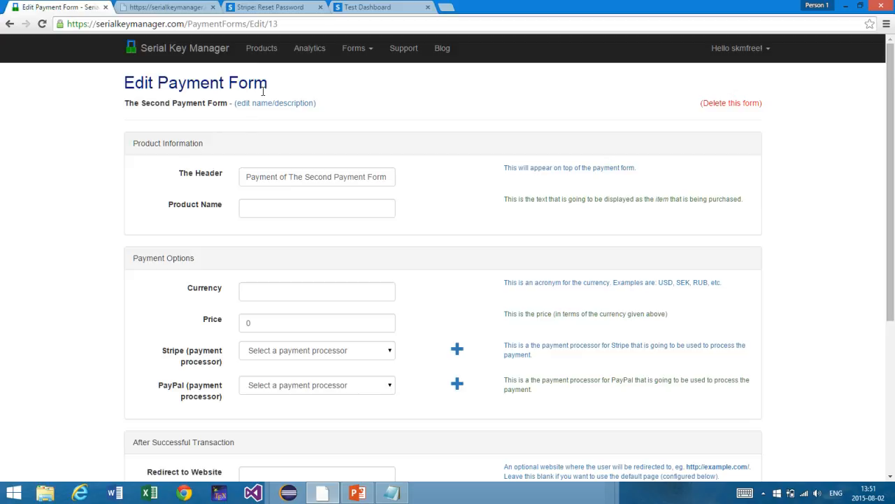
Step: Go to the Payment Forms list via the dashboard, briefly viewing the available payment processors
click(220, 53)
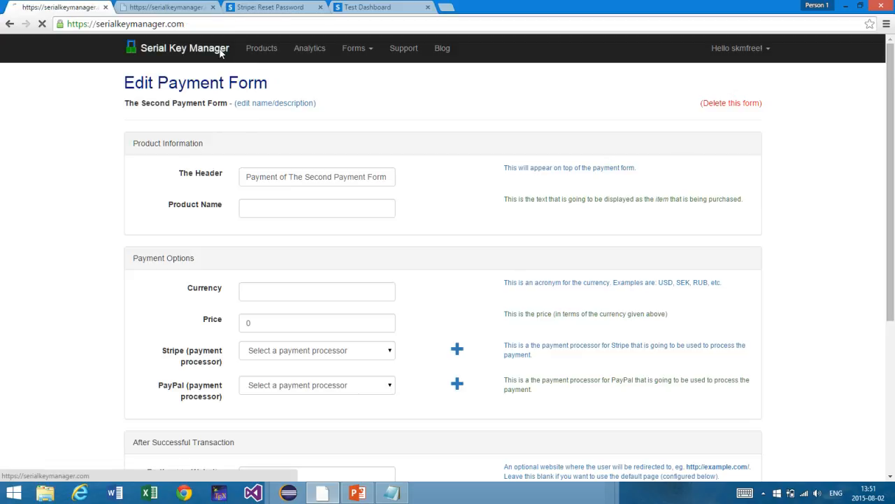
click(241, 251)
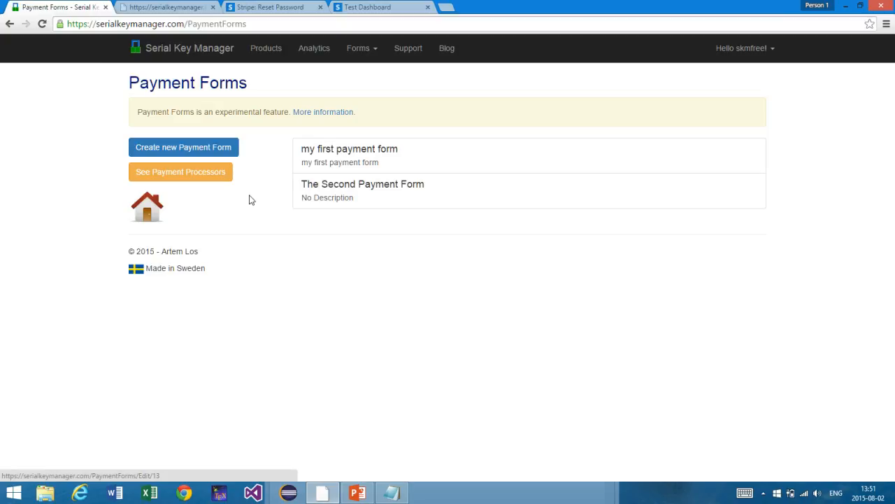
click(220, 176)
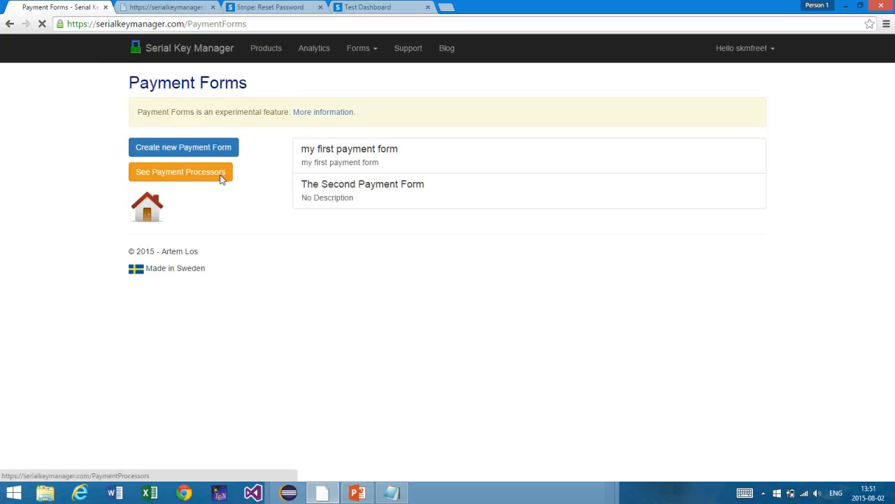
key(alt+Left)
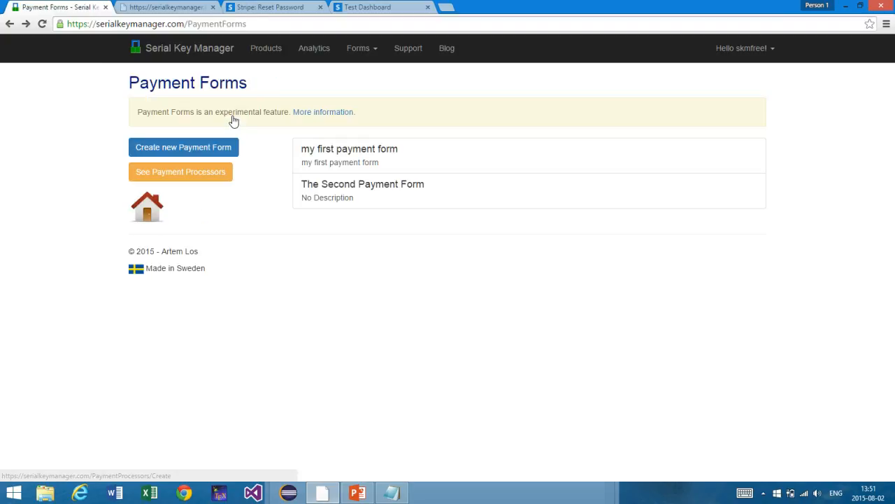
Step: Open The Second Payment Form and start a new Stripe processor from its Payment Options
click(362, 189)
scroll(359, 278, down, 1)
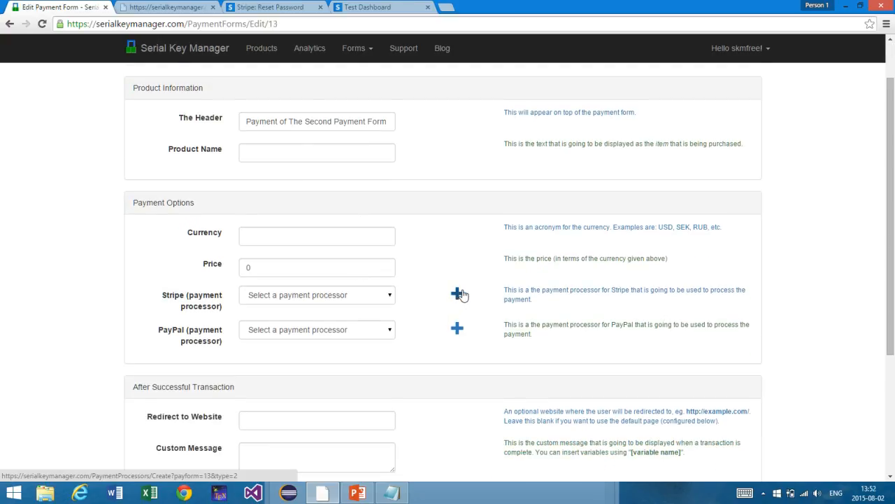
scroll(459, 295, up, 1)
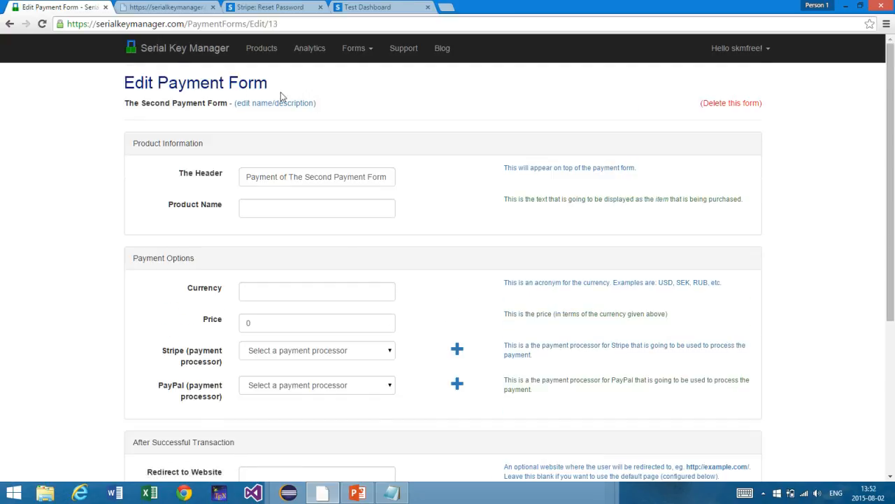
scroll(340, 258, down, 2)
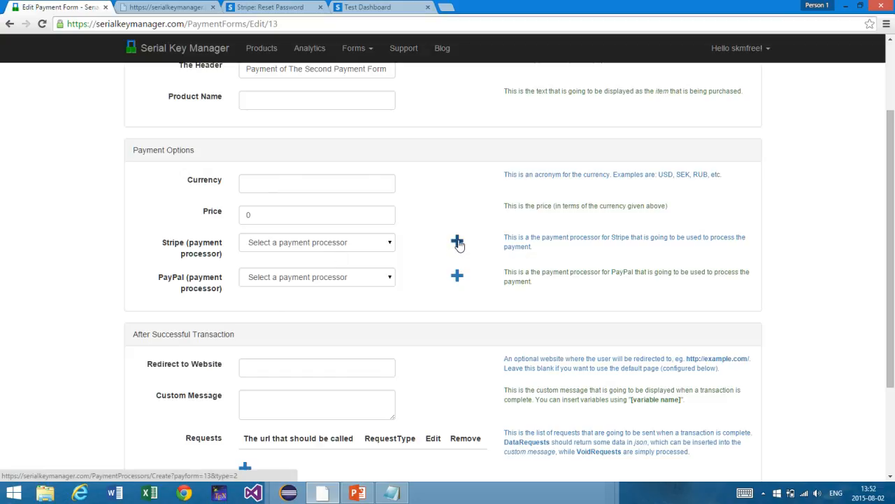
click(458, 243)
Step: Name the new processor 'Stripe 1', describe it as 'For testing purposes', and create it
click(298, 141)
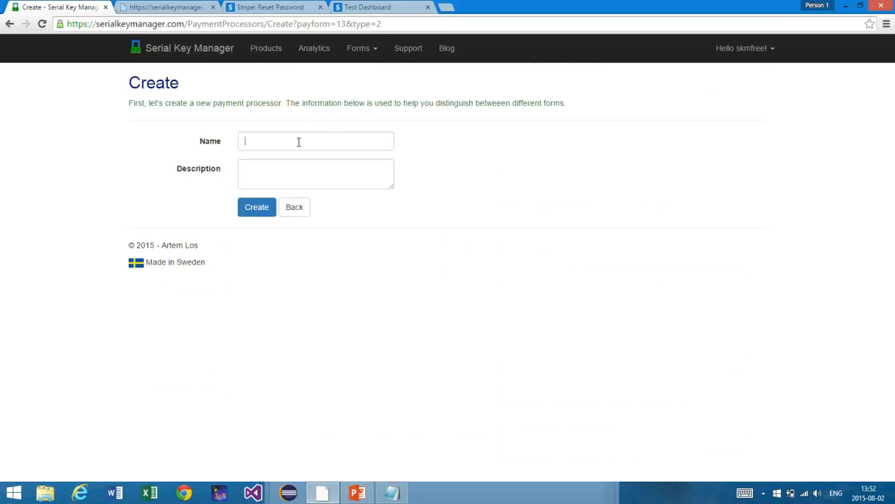
text(Stripe)
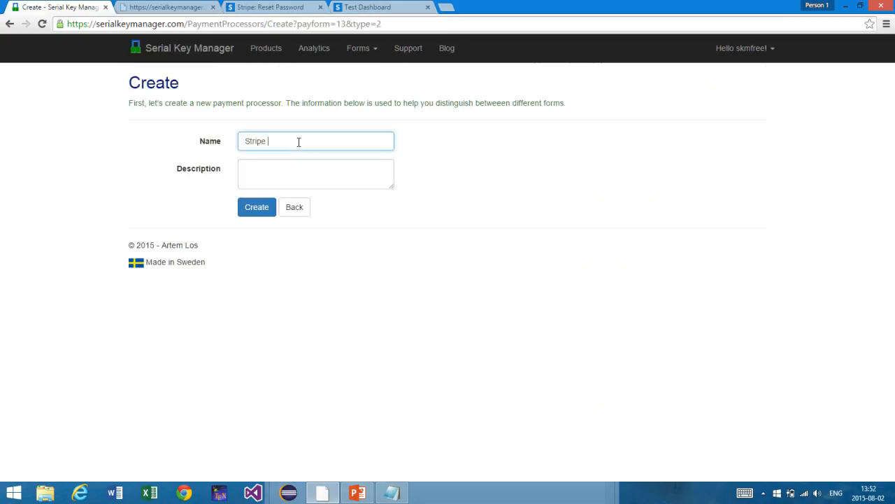
text( 1)
click(284, 173)
text(My S)
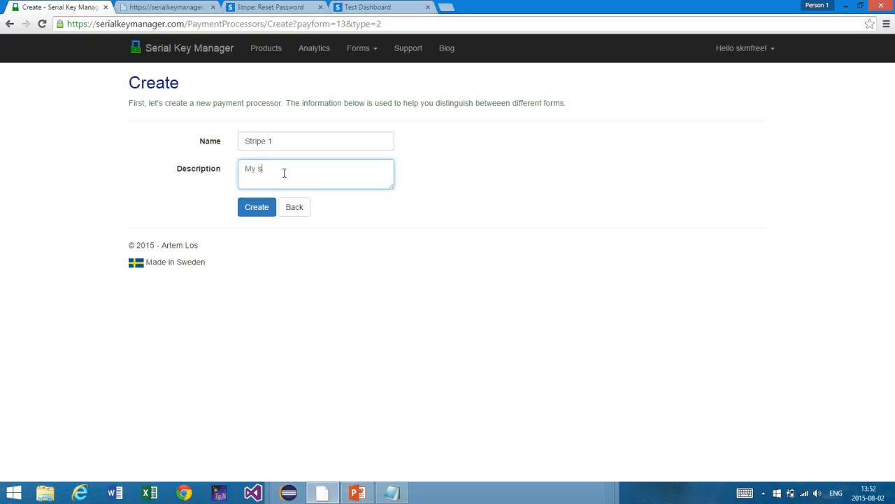
key(BackSpace)
key(BackSpace)
key(BackSpace)
key(BackSpace)
text(Development)
key(ctrl+a)
text(T)
key(BackSpace)
text(For testing purposes)
click(271, 213)
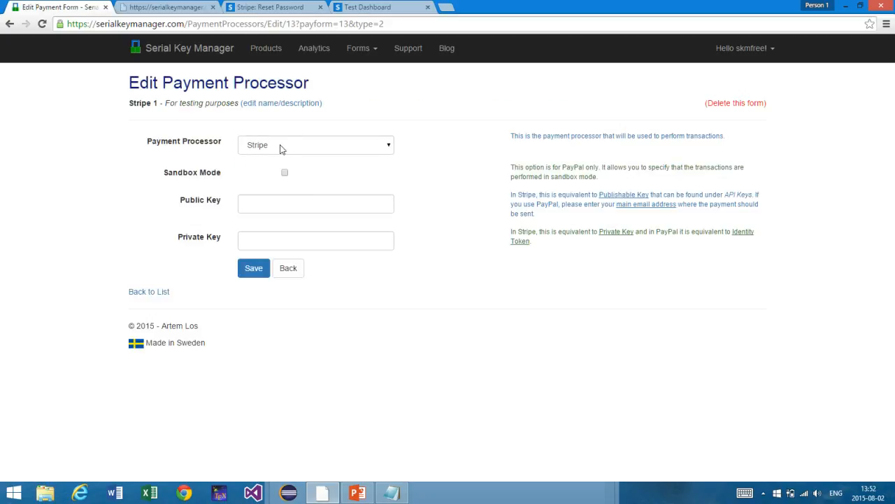
click(280, 146)
click(308, 169)
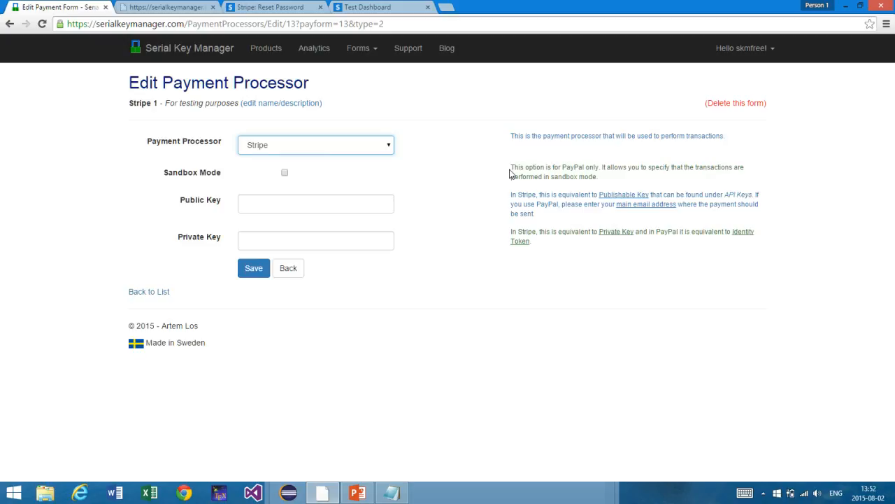
drag(510, 174, 570, 179)
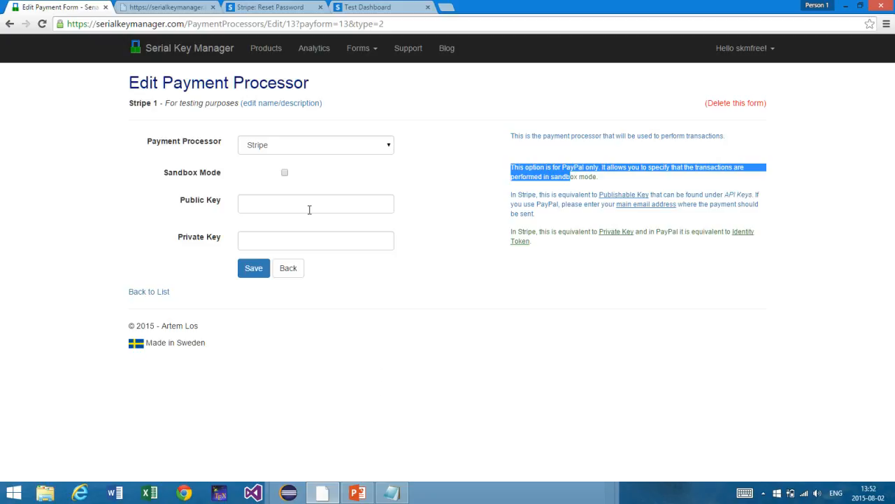
mouse_move(394, 492)
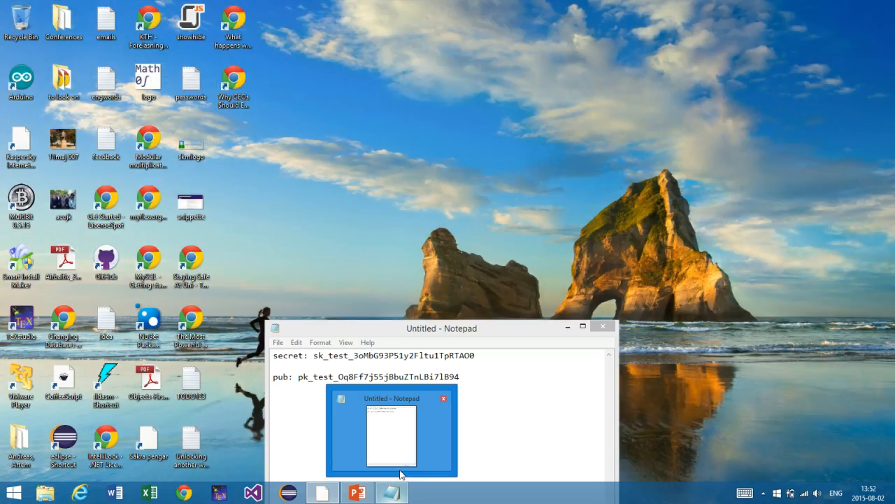
Step: Bring the Notepad note with the Stripe test keys forward, then show the Stripe test dashboard
click(400, 476)
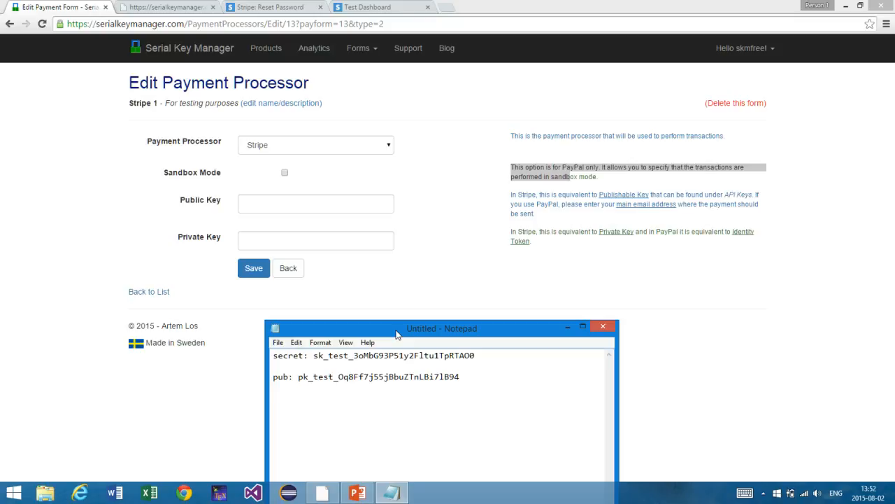
drag(396, 334, 481, 247)
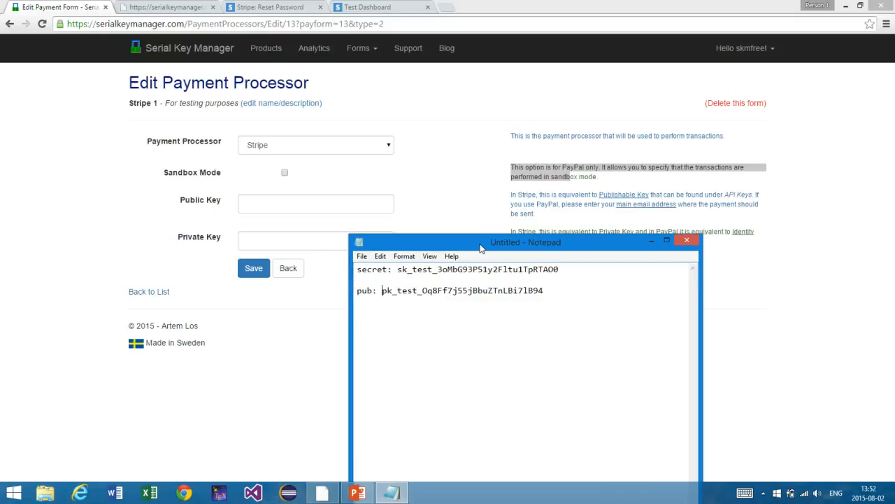
click(364, 7)
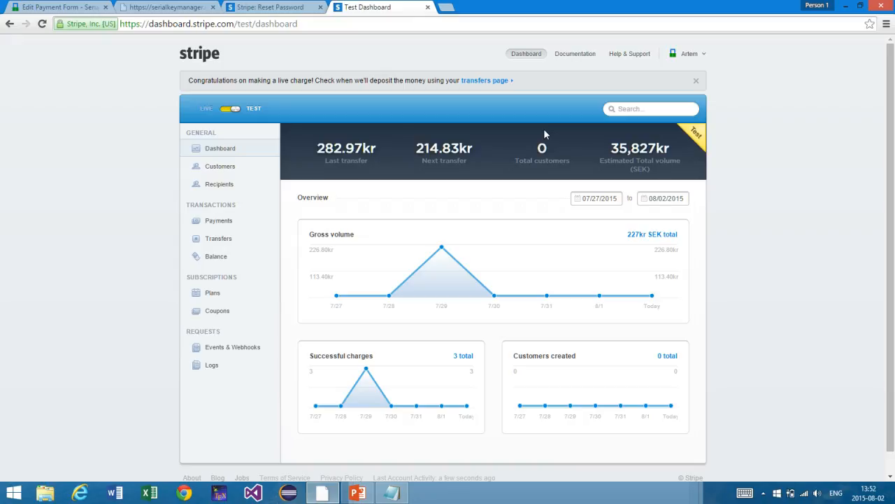
Step: Dismiss the Devices pane, open the Stripe account menu, then view the password reset tab
key(super+k)
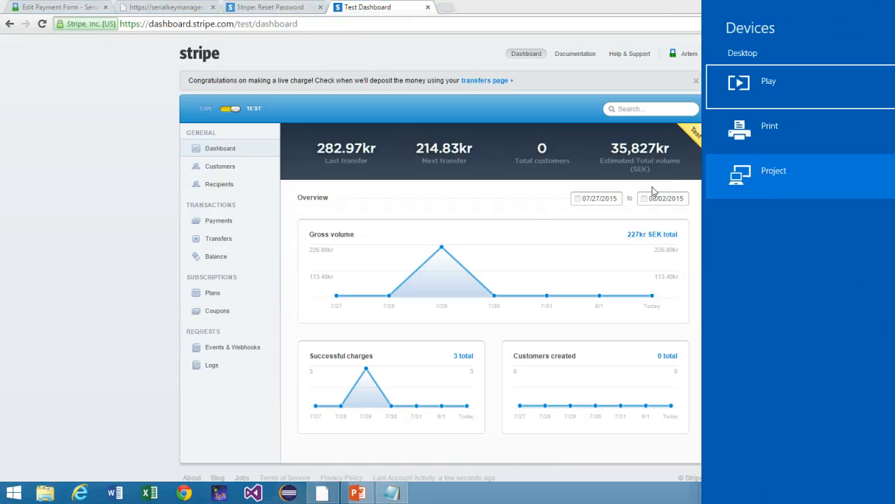
click(91, 222)
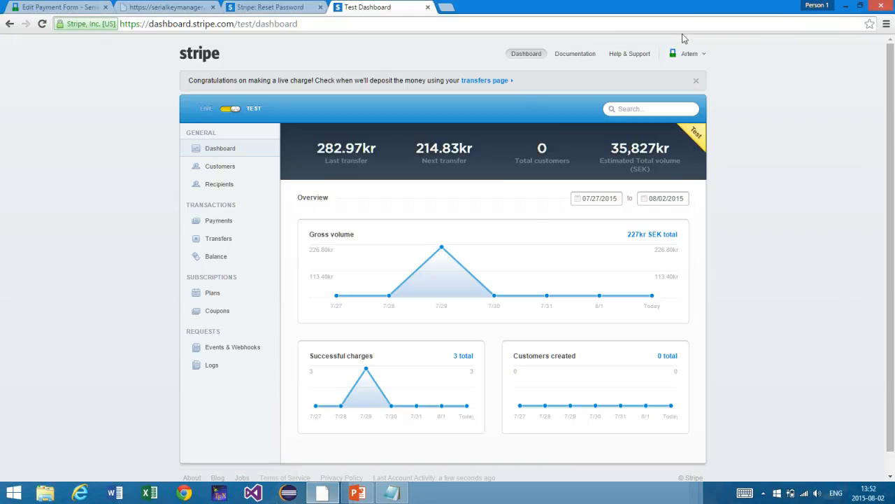
click(694, 54)
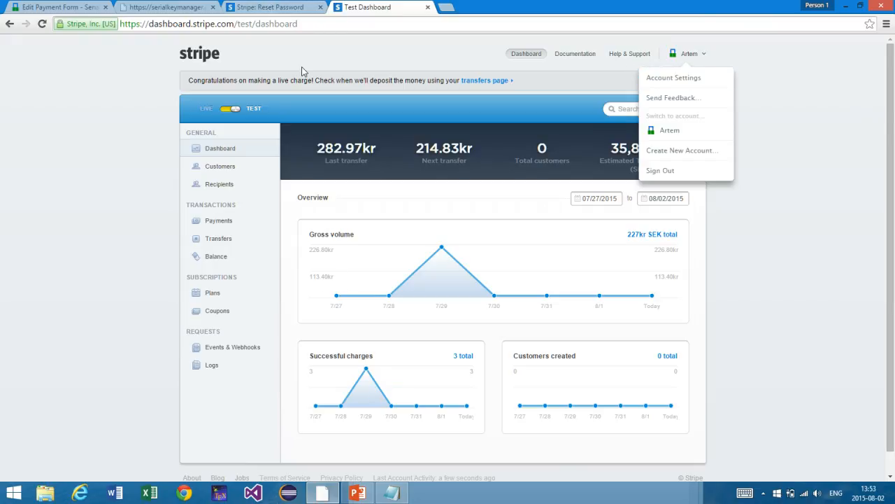
click(257, 6)
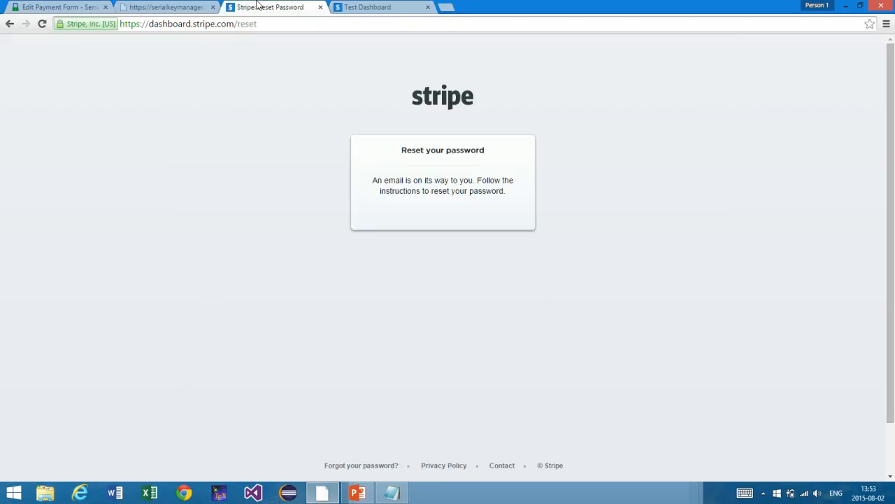
Step: Copy the Stripe secret test key from Notepad into Stripe 1's Private Key field
click(188, 9)
click(56, 7)
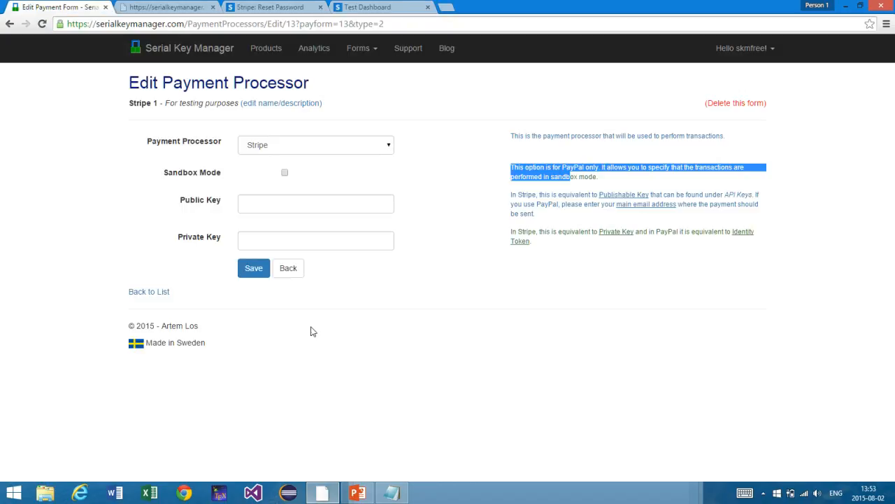
click(393, 493)
drag(449, 251, 462, 130)
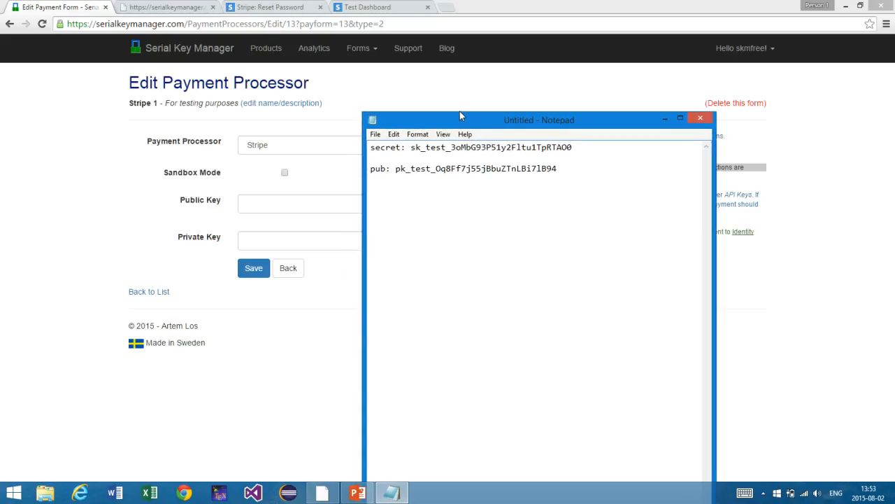
drag(457, 115, 472, 101)
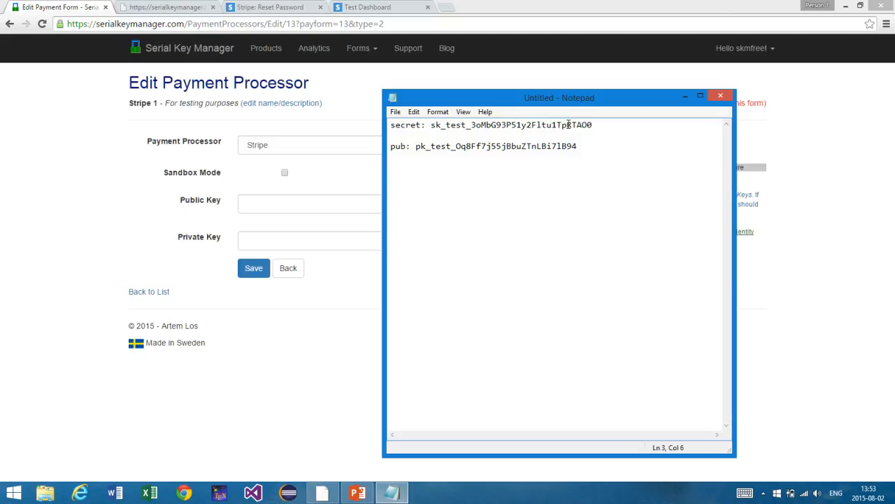
drag(595, 129, 542, 85)
key(ctrl+c)
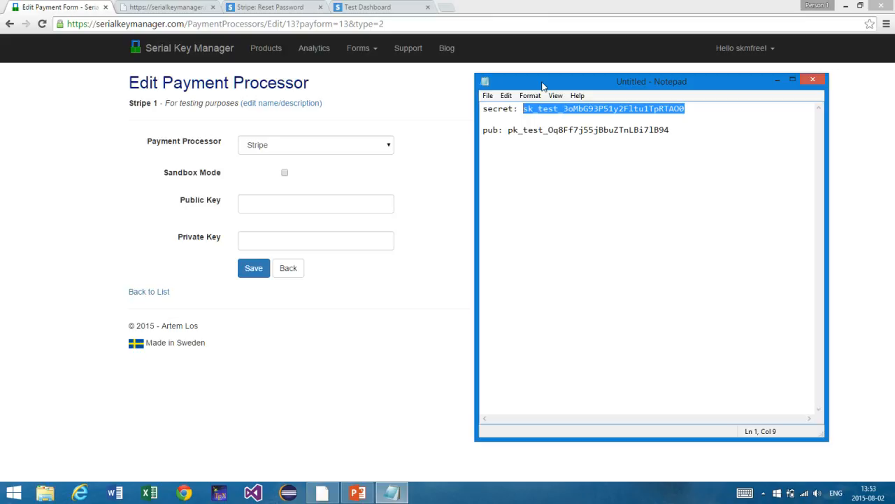
click(273, 240)
key(ctrl+v)
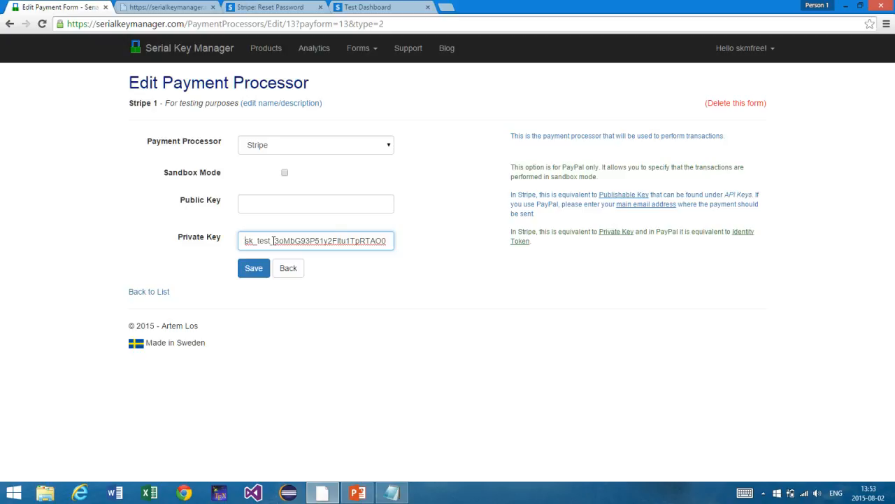
Step: Copy the publishable test key into Public Key and save the Stripe 1 processor
click(391, 492)
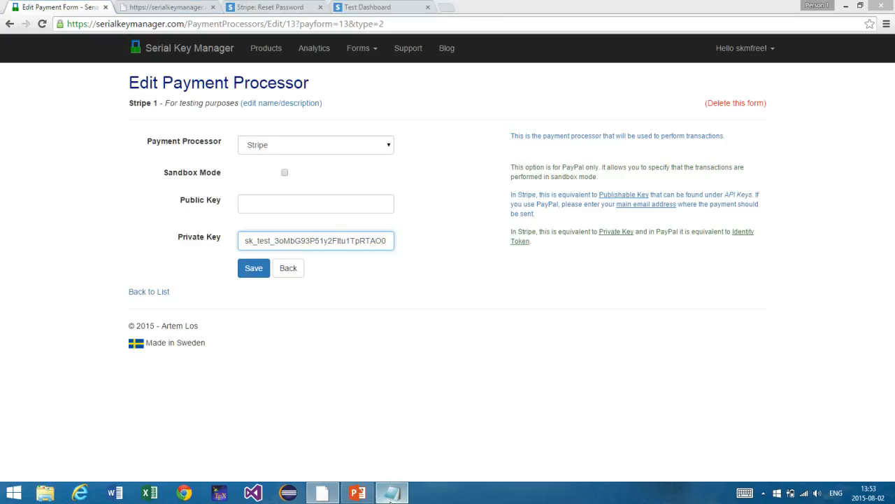
drag(675, 135, 599, 108)
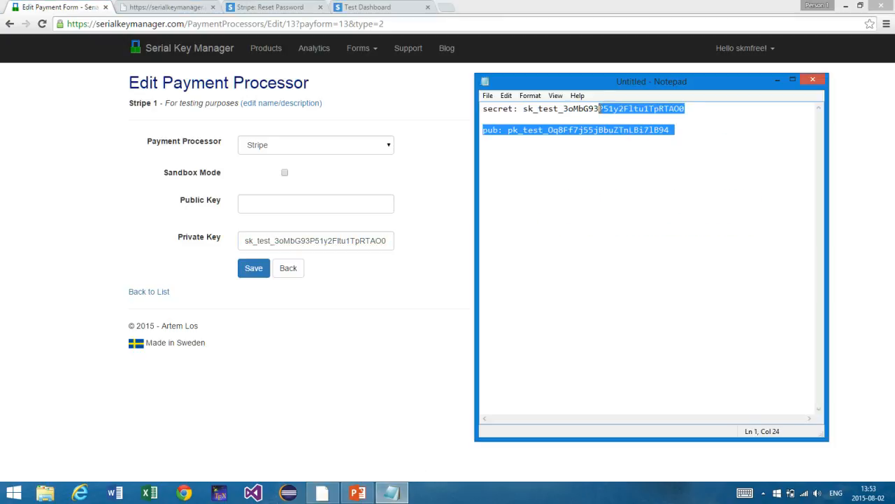
drag(509, 131, 671, 127)
key(ctrl+c)
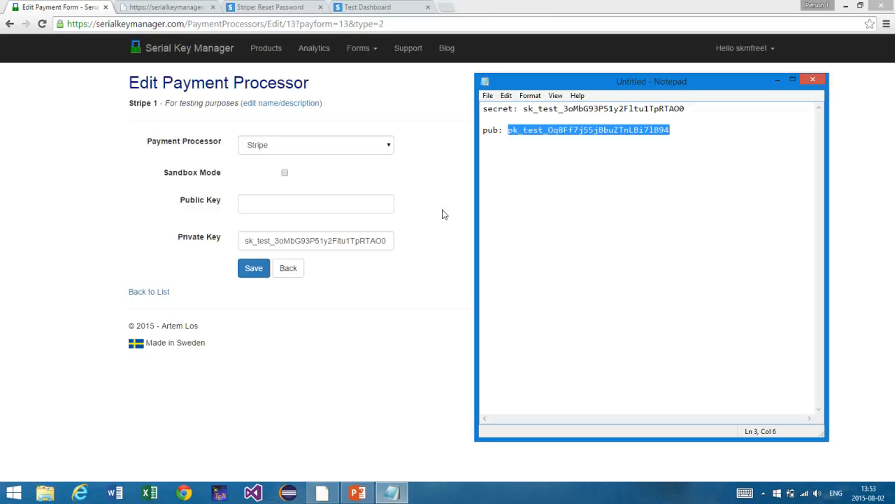
click(350, 198)
key(ctrl+v)
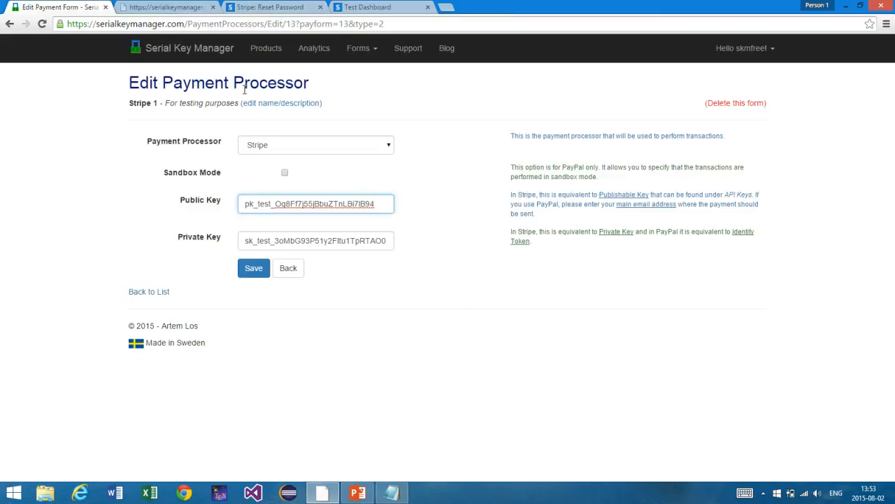
click(253, 270)
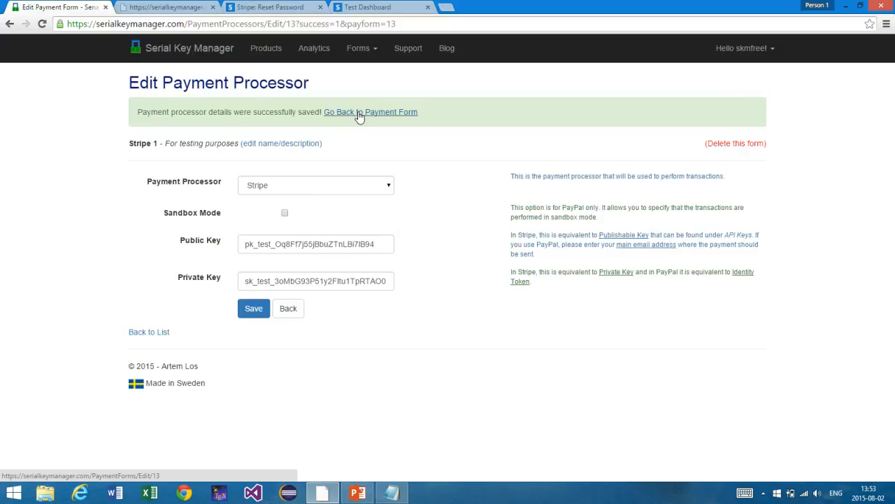
Step: Reopen The Second Payment Form's settings, preview it, and save the form as is
click(358, 116)
scroll(287, 203, down, 3)
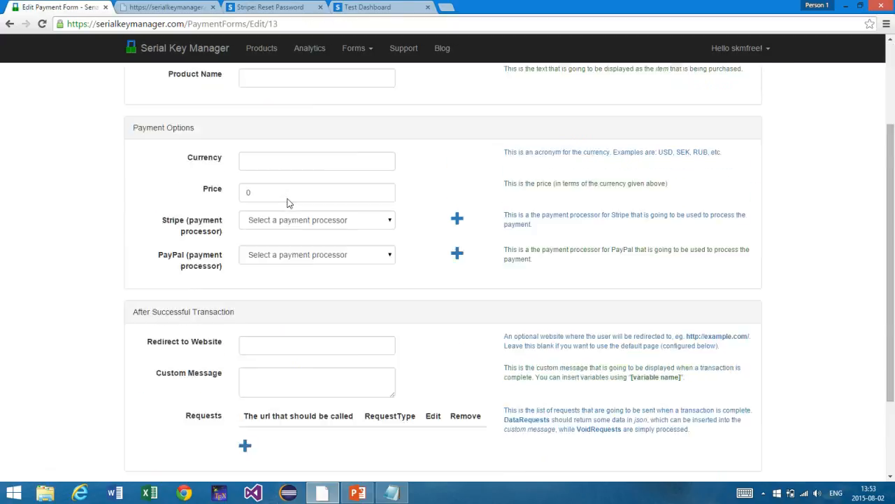
scroll(287, 203, up, 2)
click(285, 184)
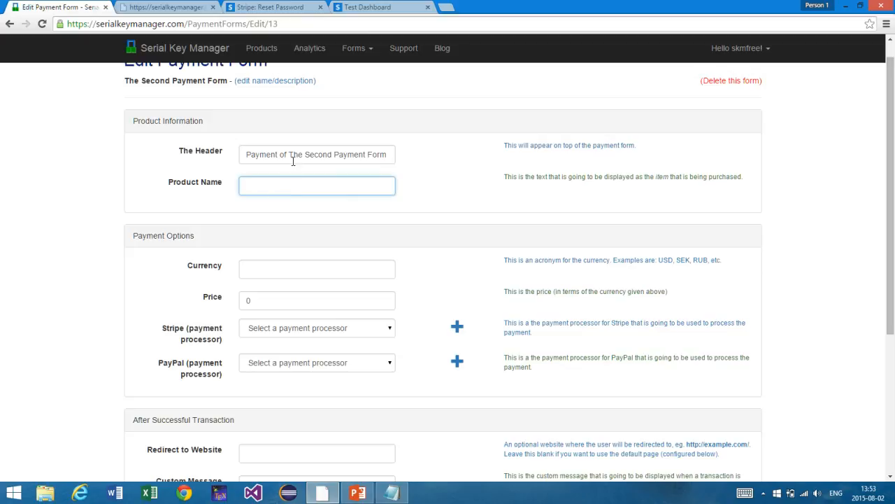
triple_click(293, 154)
scroll(255, 233, down, 5)
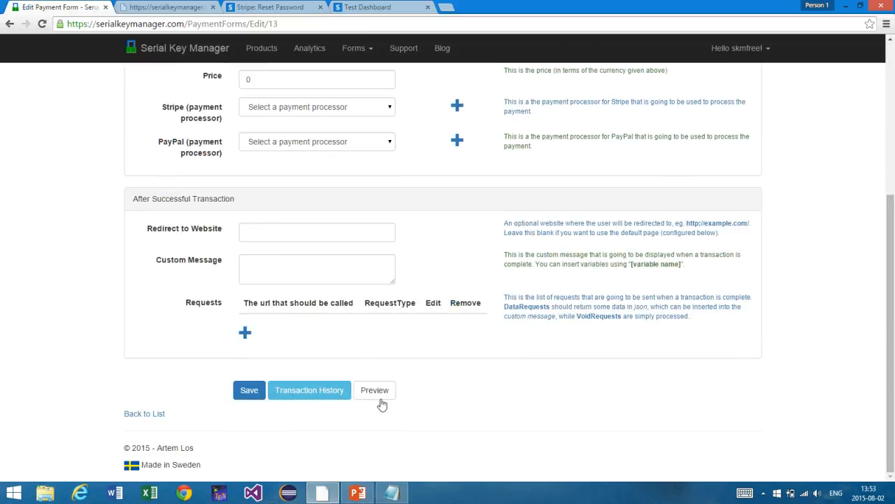
click(378, 394)
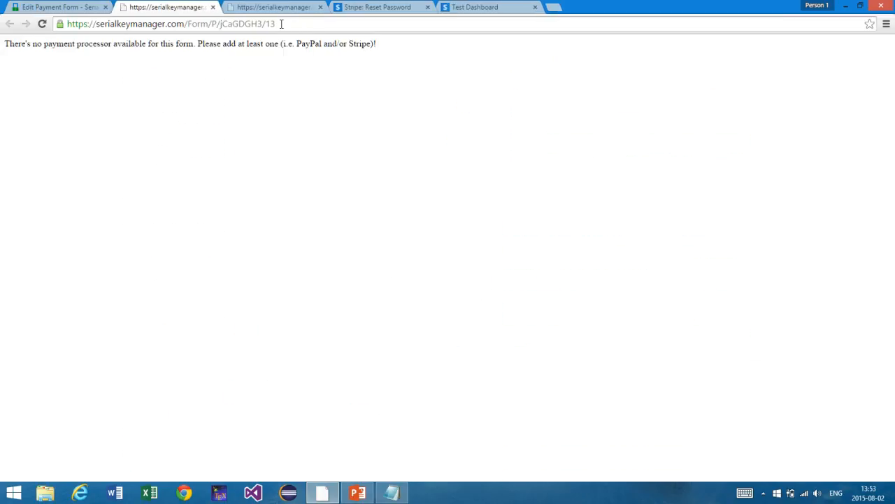
click(78, 7)
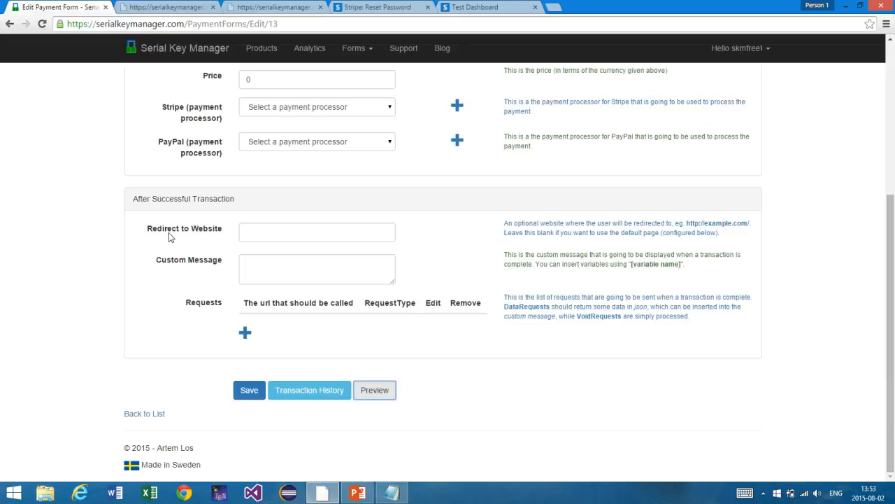
click(242, 390)
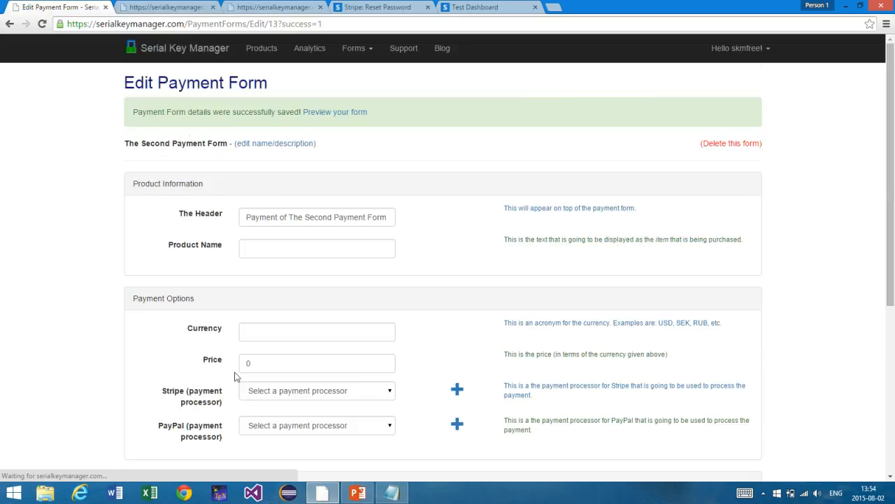
click(165, 7)
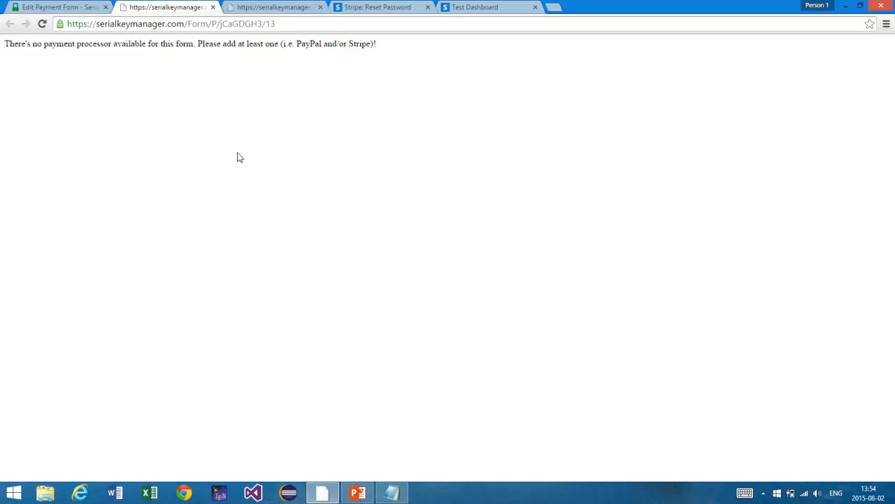
click(89, 7)
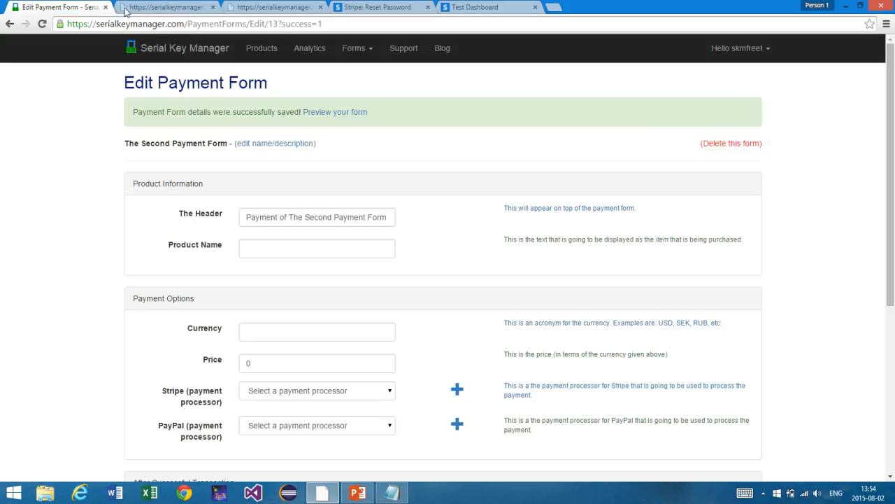
Step: Choose Stripe 1 in the Stripe payment processor dropdown and save the form
scroll(208, 194, down, 2)
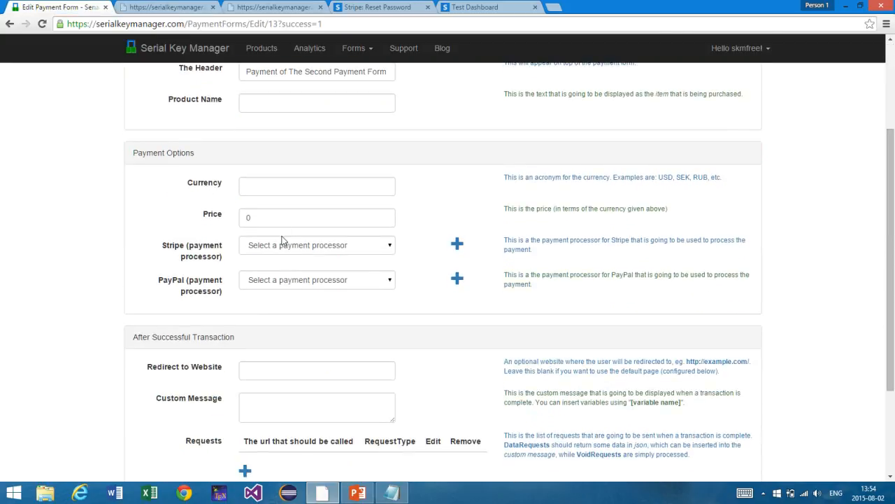
click(279, 252)
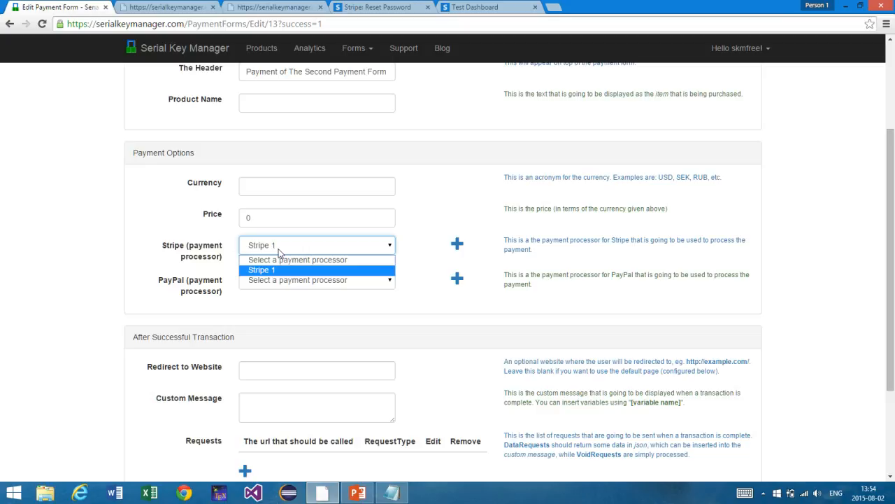
click(279, 251)
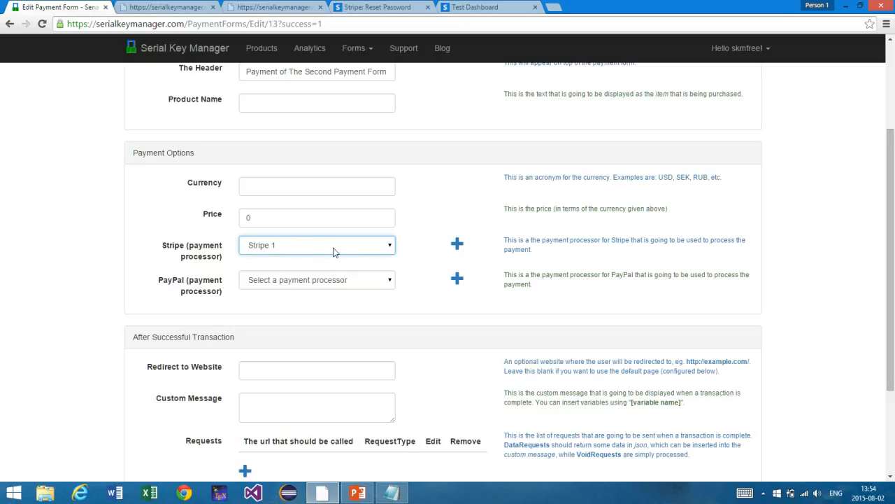
scroll(317, 254, down, 2)
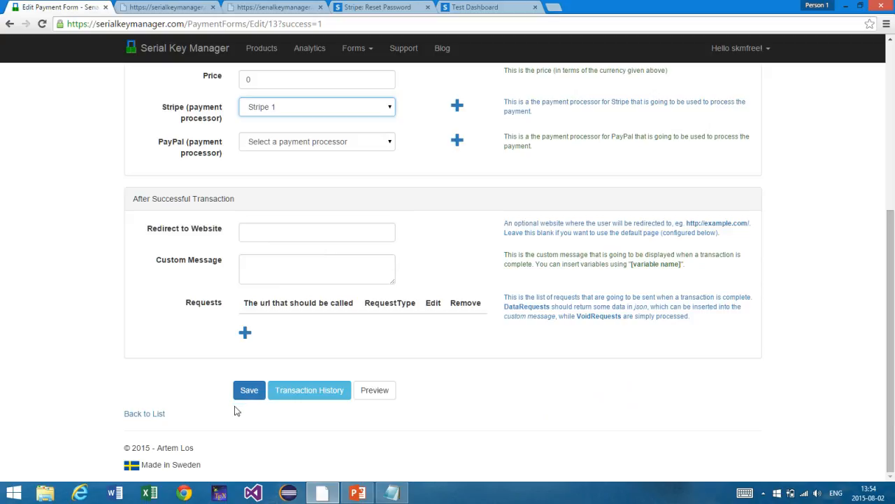
click(254, 396)
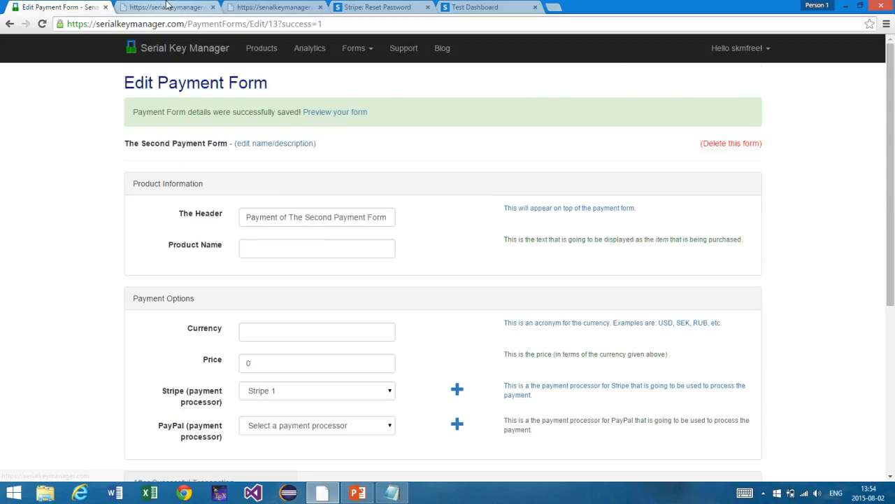
Step: Reload the form preview and inspect its empty Item and Price lines
click(168, 7)
key(F5)
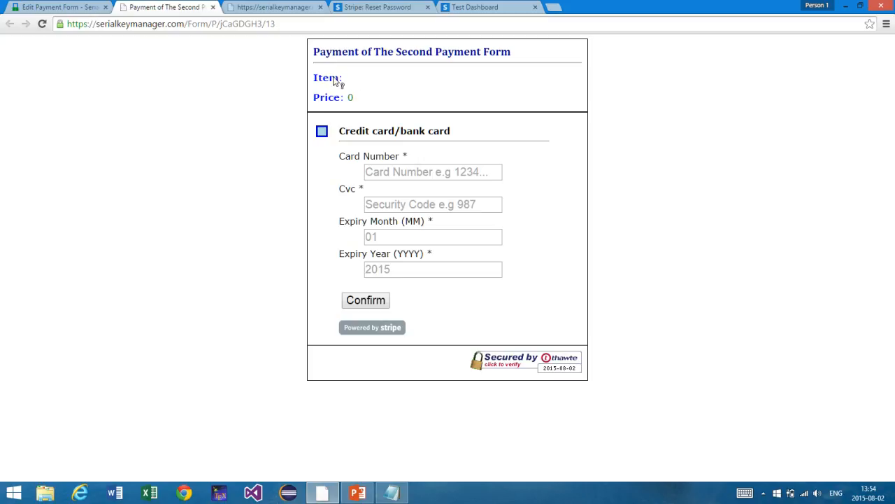
drag(318, 80, 337, 106)
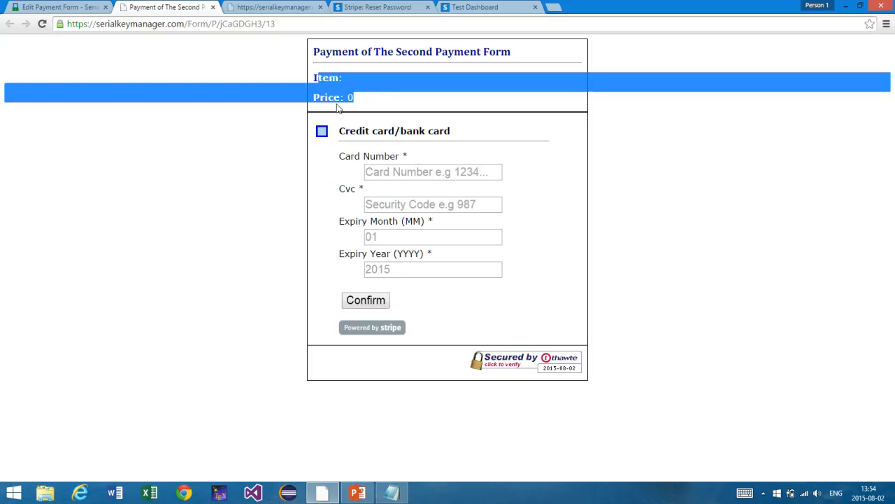
click(358, 108)
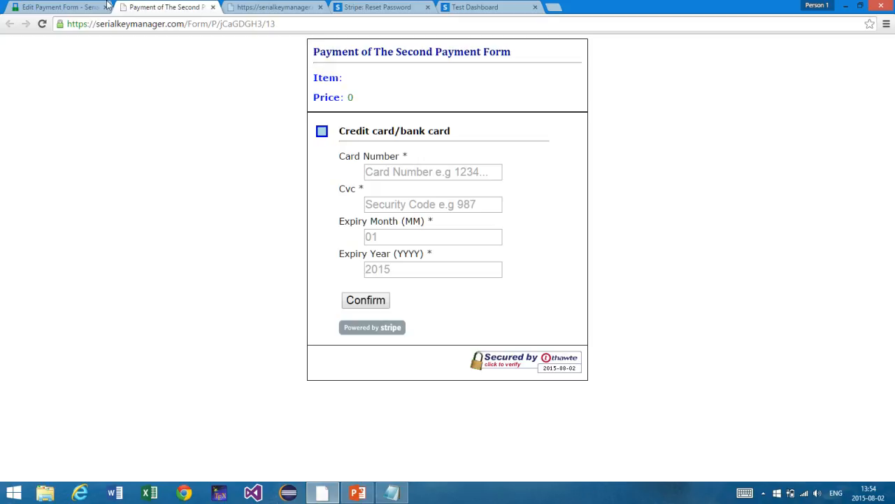
Step: Change The Header field to 'Payment Form' and save the form
click(66, 7)
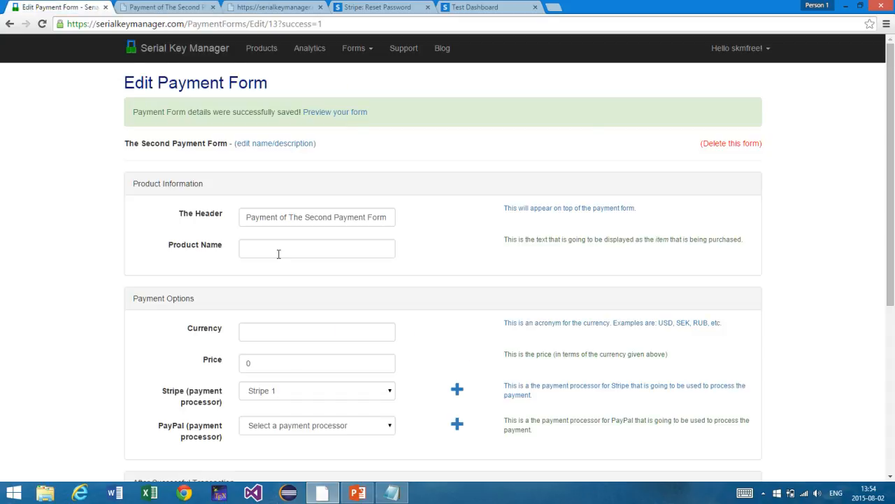
scroll(279, 254, down, 1)
click(273, 229)
click(279, 196)
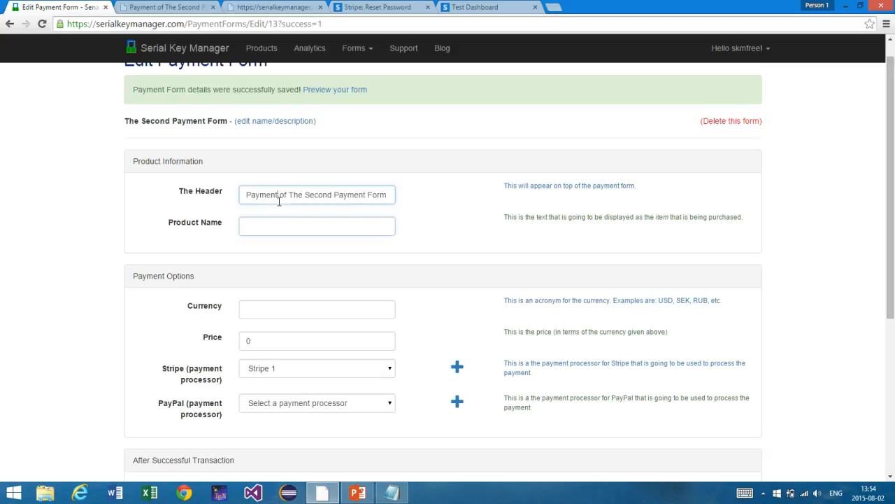
key(ctrl+a)
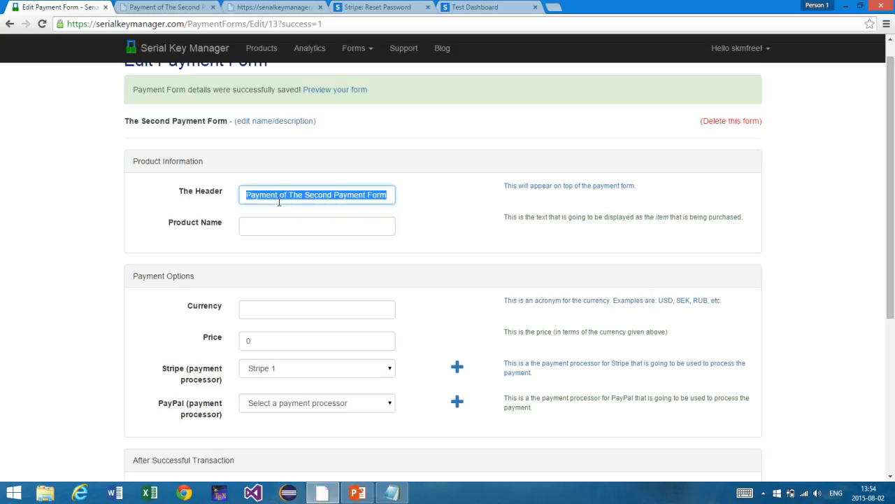
text(Payment Form)
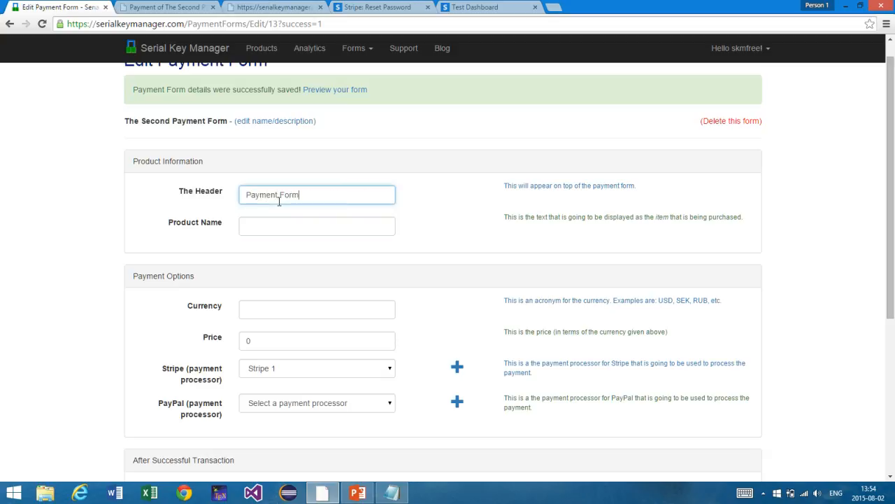
scroll(245, 370, down, 4)
click(248, 390)
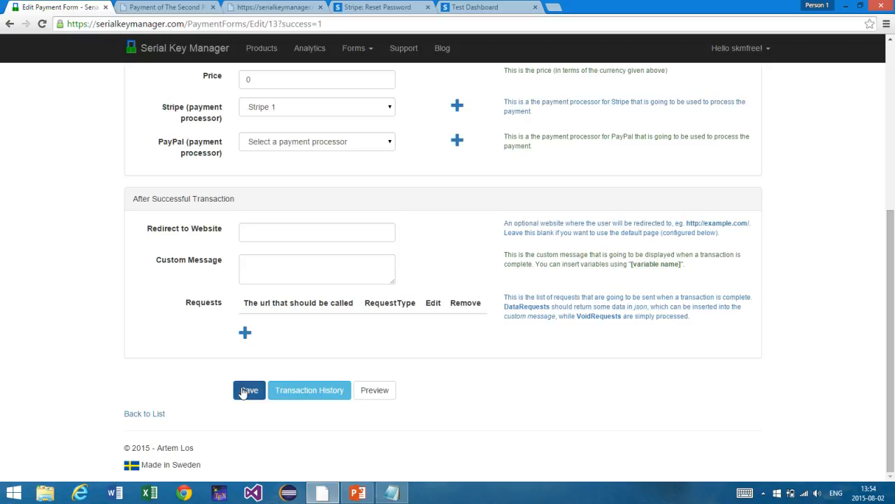
Step: Reload the preview to confirm the 'Payment Form' heading, then go back to the editor
click(171, 8)
key(F5)
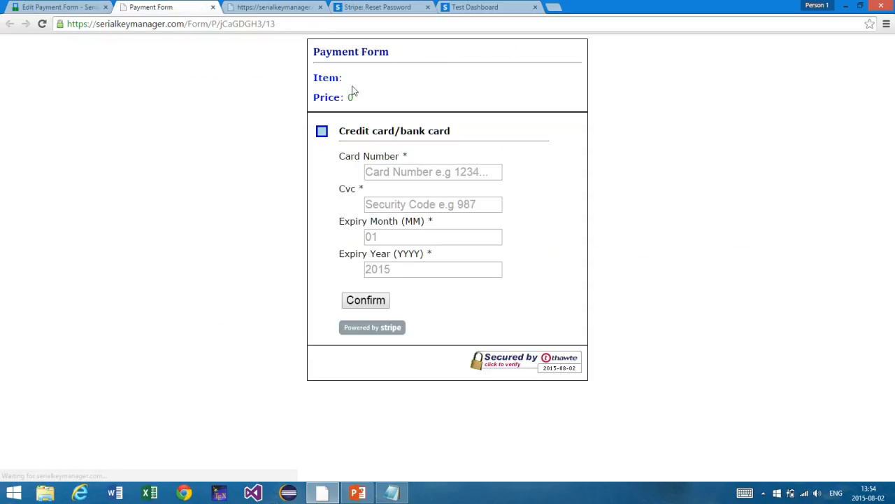
drag(376, 52, 324, 42)
click(324, 43)
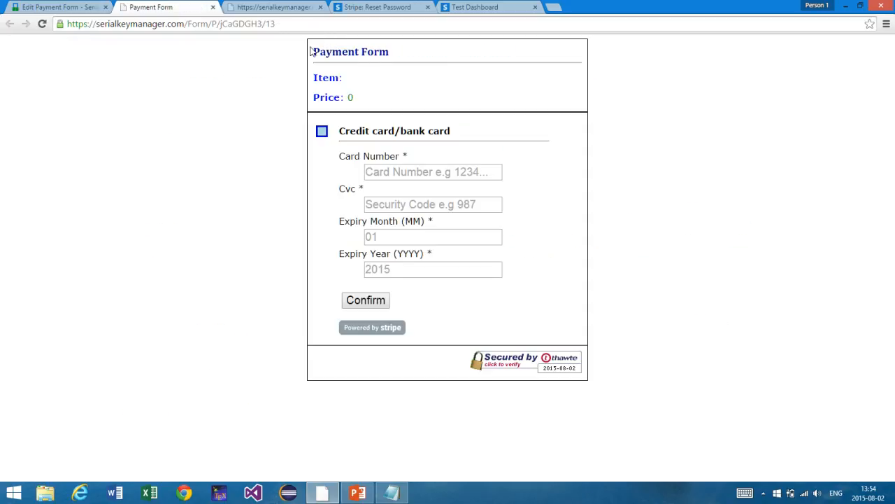
click(97, 6)
click(250, 245)
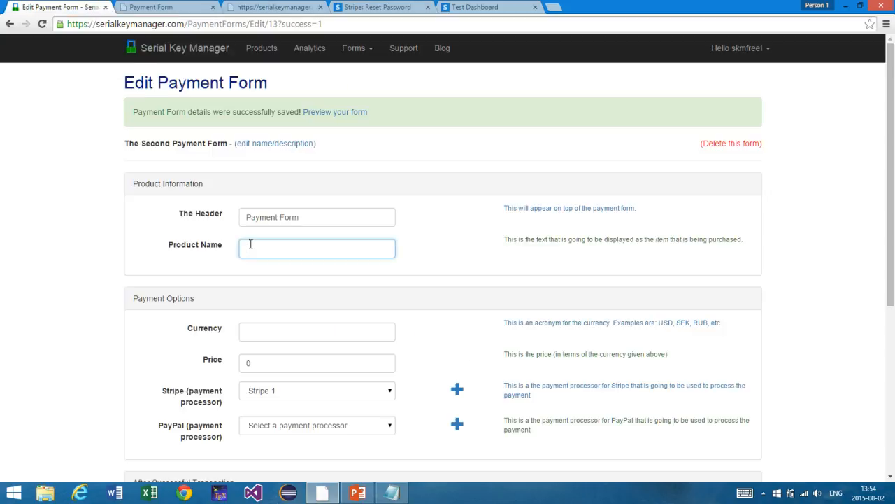
Step: Enter 'Software Protector' as product name, USD as currency and 30 as price
text(Software prote)
text(Prote)
key(Tab)
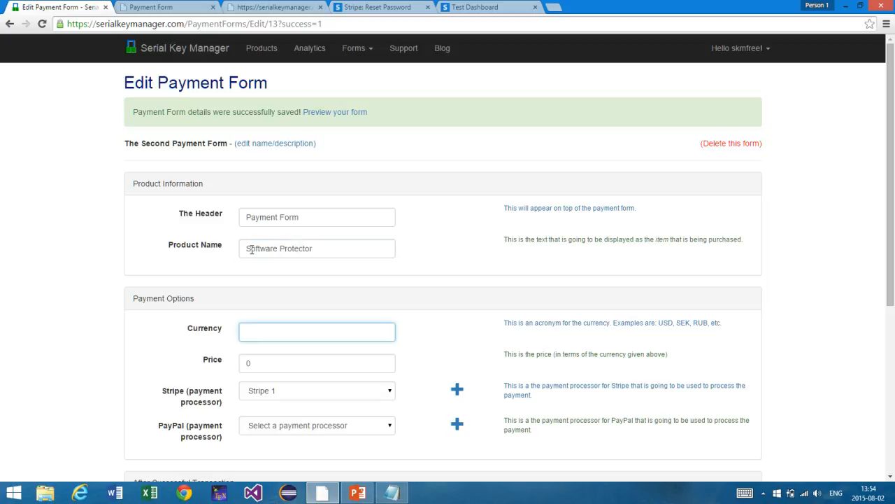
scroll(252, 249, down, 2)
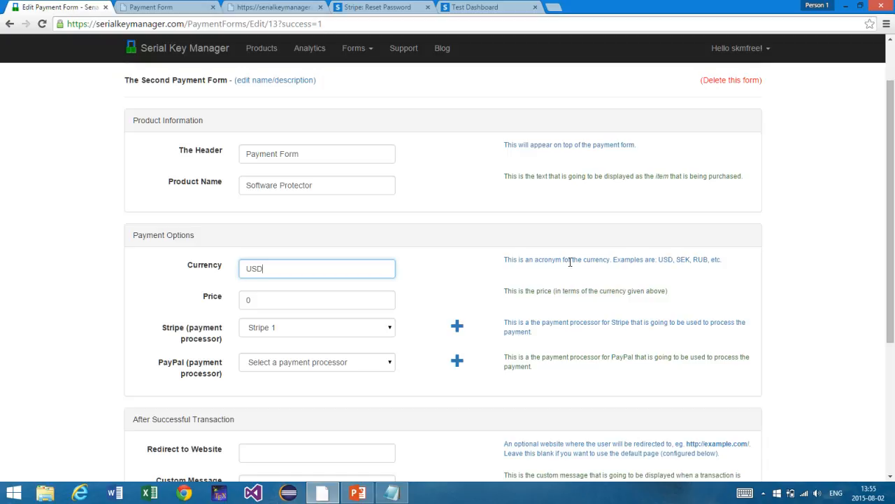
click(270, 304)
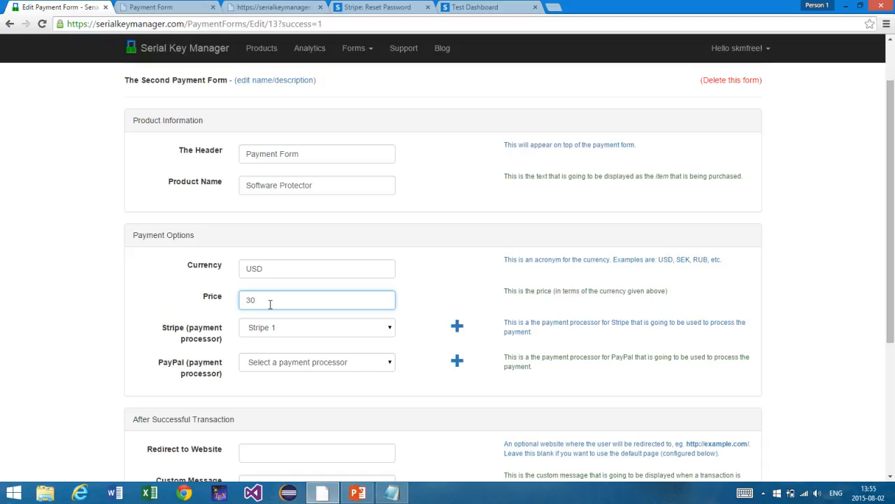
scroll(278, 332, down, 1)
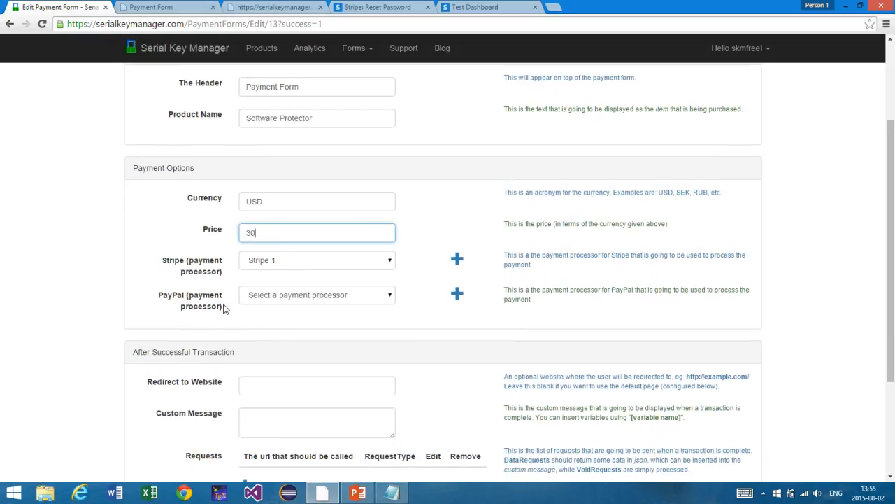
drag(224, 306, 161, 292)
click(161, 292)
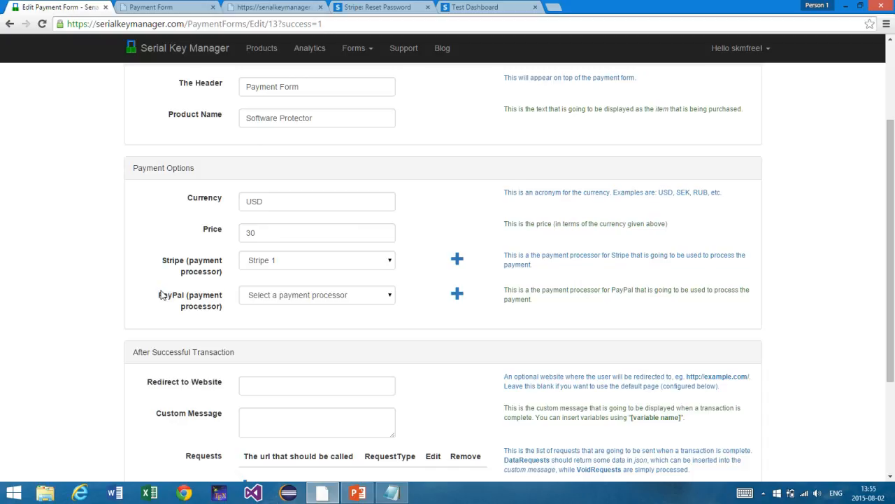
Step: Glance at the maximised Payment Forms SKM presentation, then return to the browser's form editor
click(359, 496)
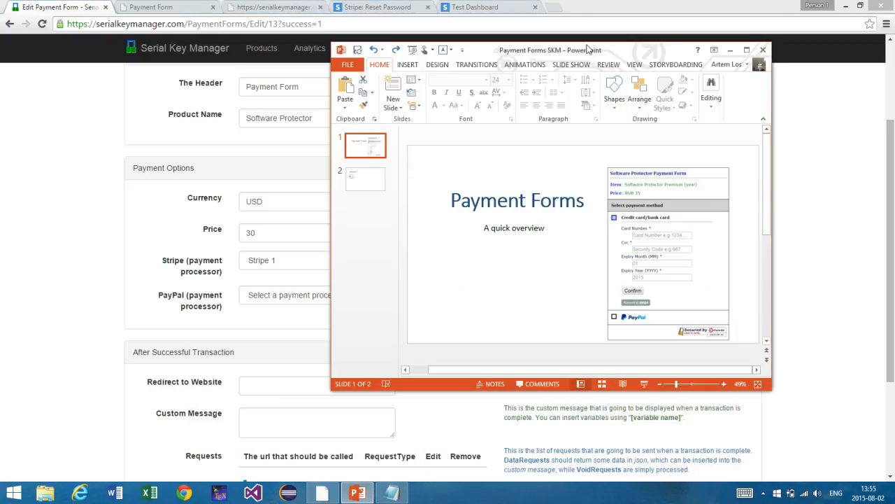
double_click(588, 47)
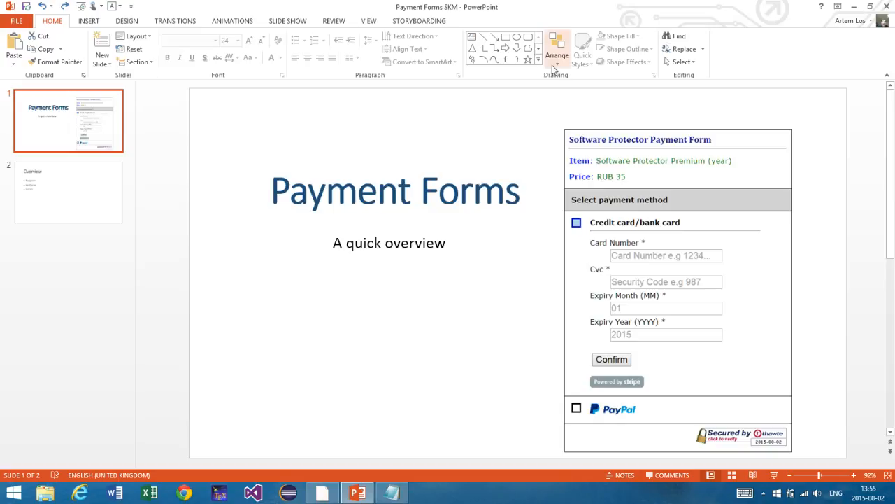
double_click(546, 6)
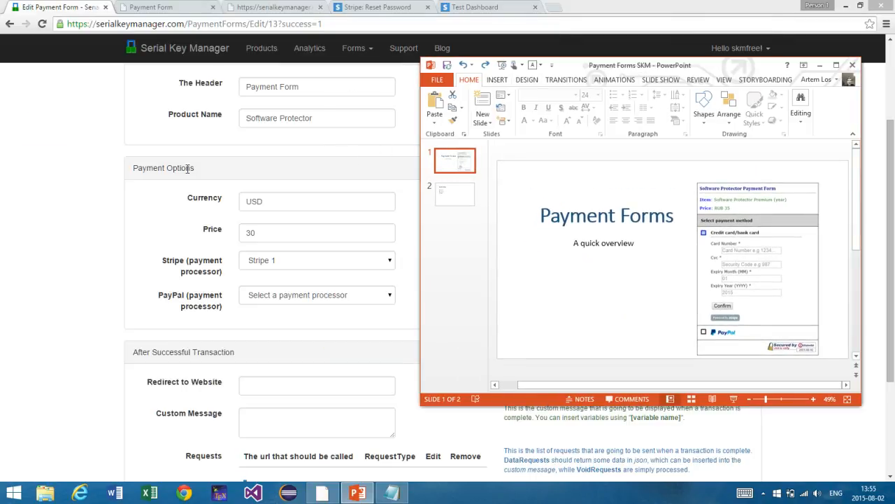
click(64, 170)
scroll(64, 170, up, 2)
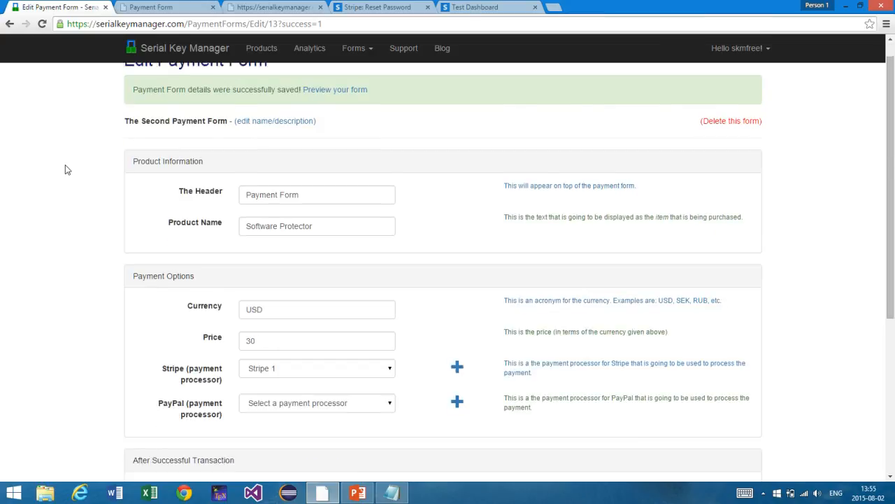
scroll(64, 169, down, 4)
scroll(64, 169, up, 1)
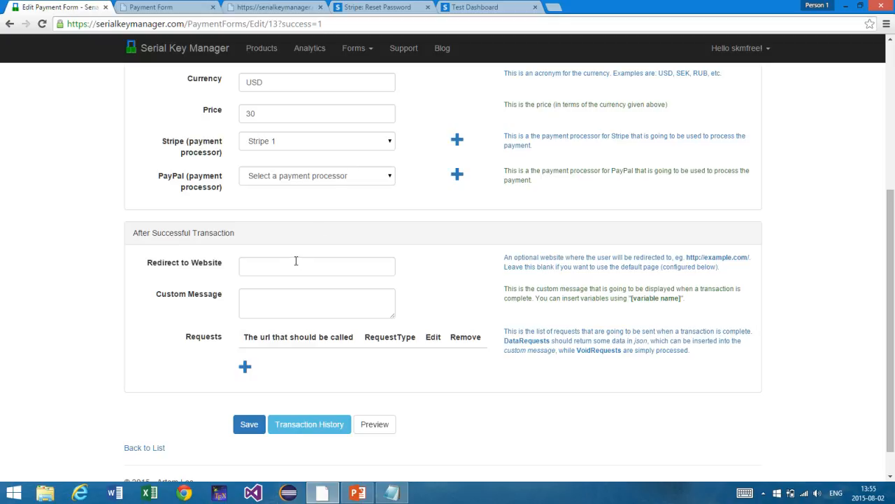
scroll(291, 264, down, 1)
drag(174, 203, 218, 201)
double_click(219, 202)
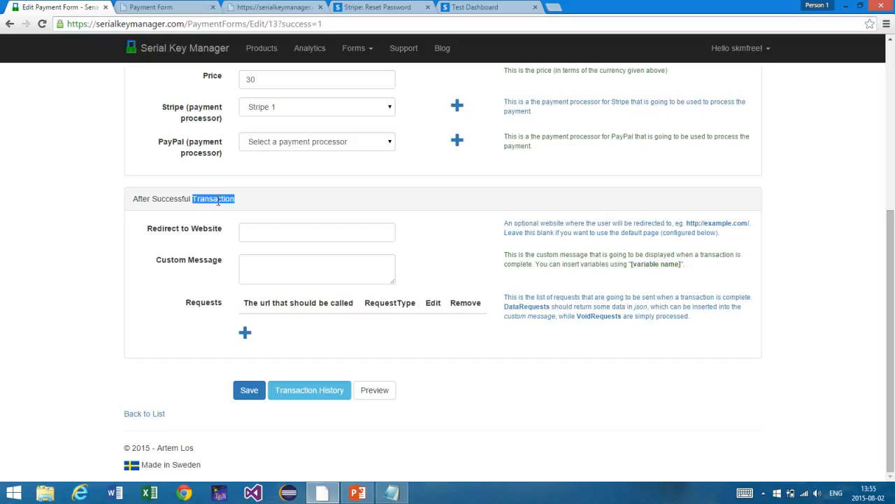
click(253, 236)
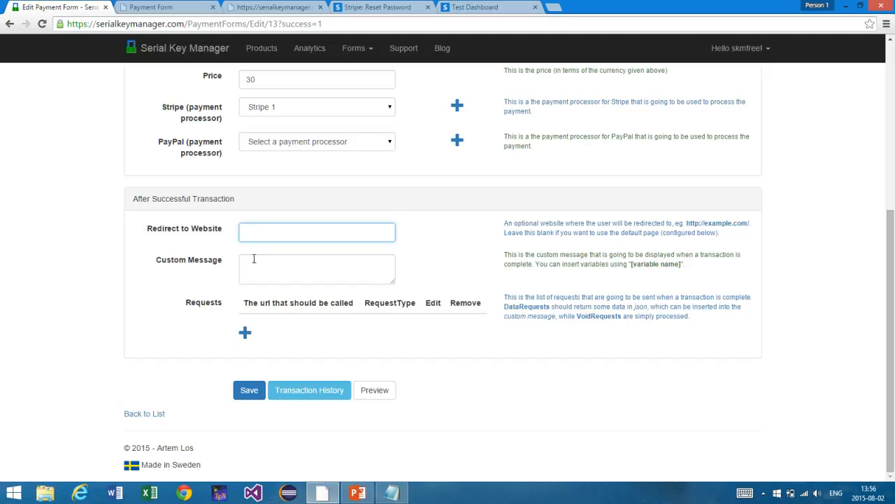
click(254, 259)
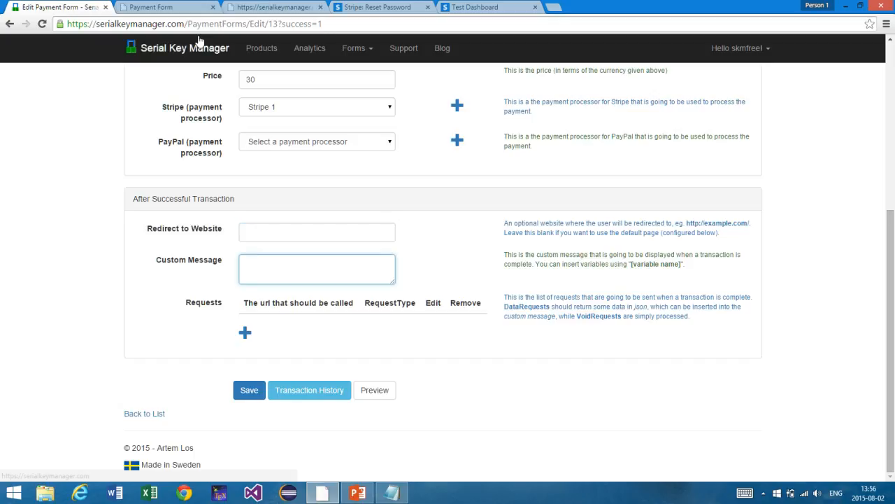
click(247, 229)
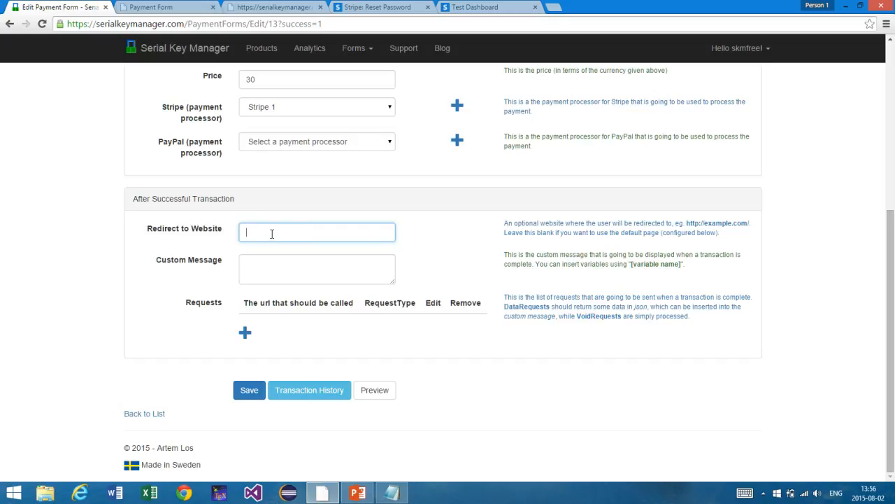
text(http://serial)
key(BackSpace)
key(BackSpace)
text(serialkeymanger.com/)
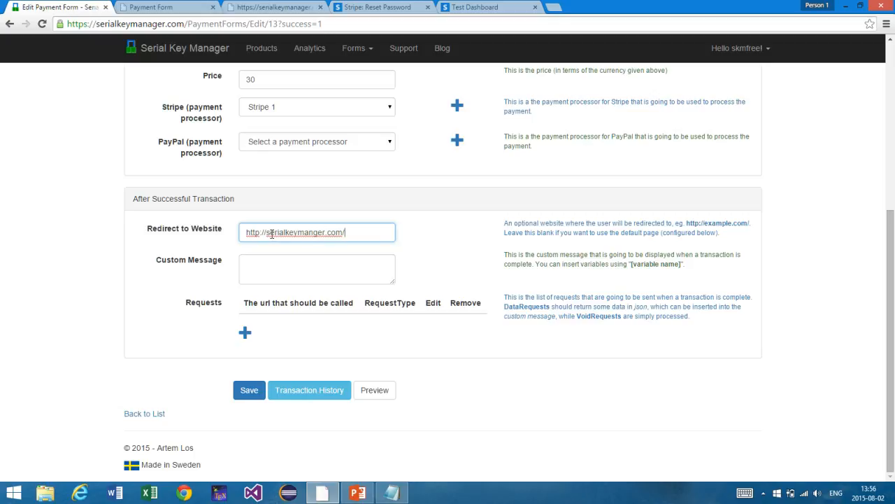
text(ordercomplete.)
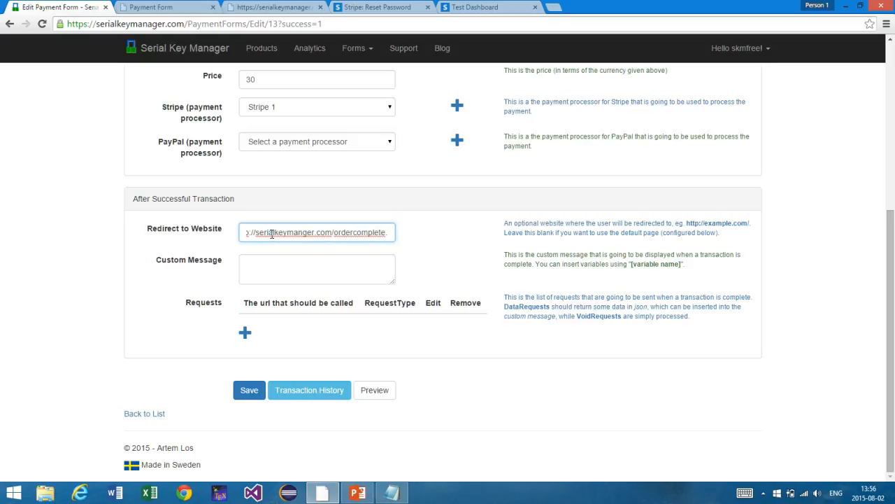
key(BackSpace)
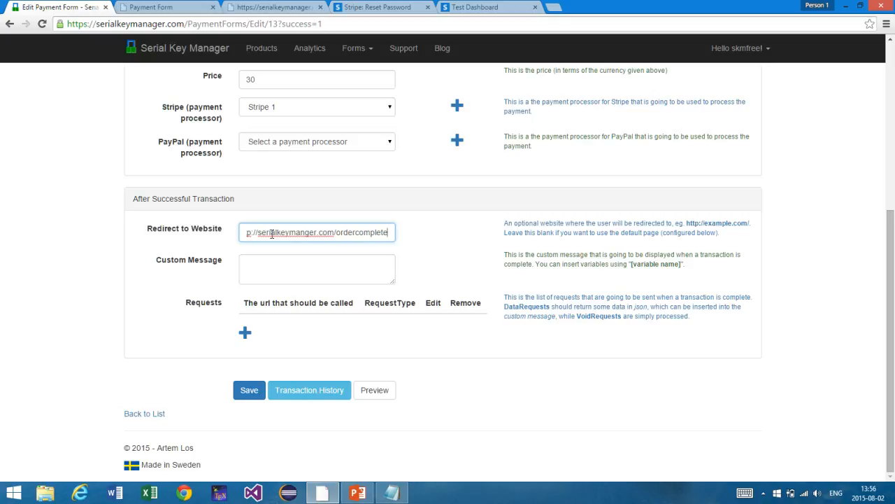
text(/)
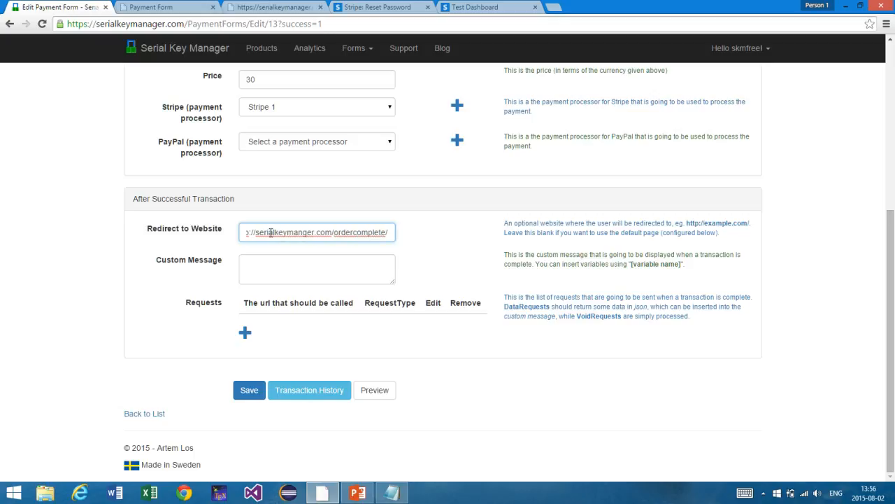
Step: Clear the redirect address so it stays empty and add a new request under Requests
drag(373, 237, 226, 235)
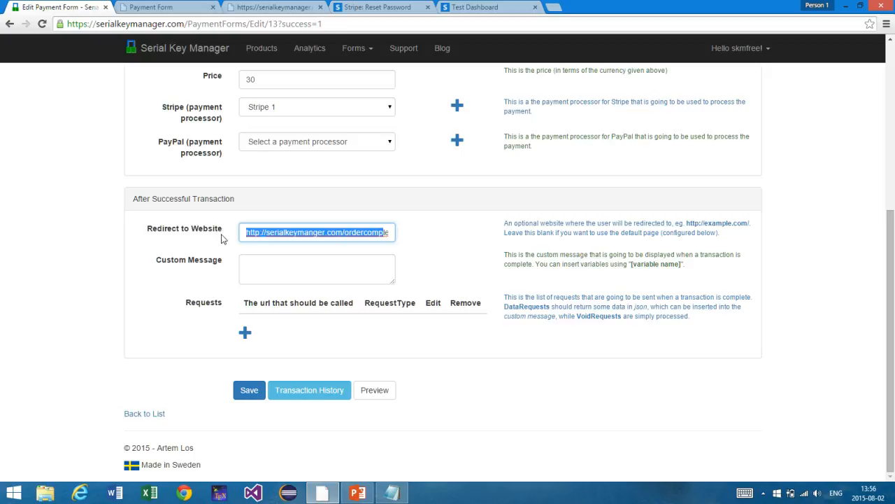
key(BackSpace)
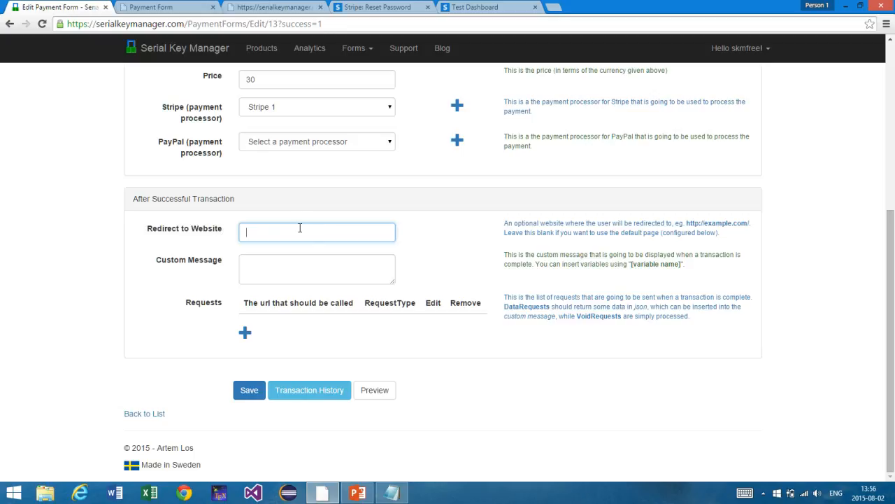
click(284, 271)
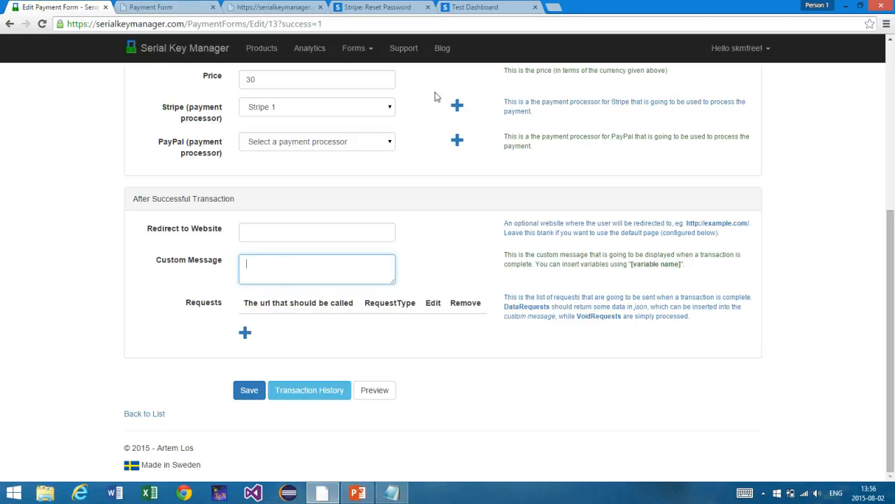
click(246, 333)
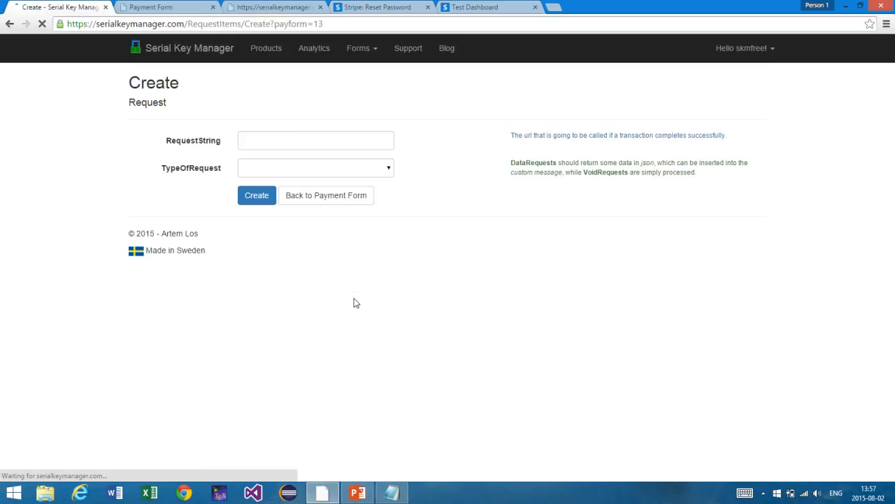
Step: Load dev.artemlos.net/date.php?json=yes in a new browser tab
click(554, 7)
text(dev.ar)
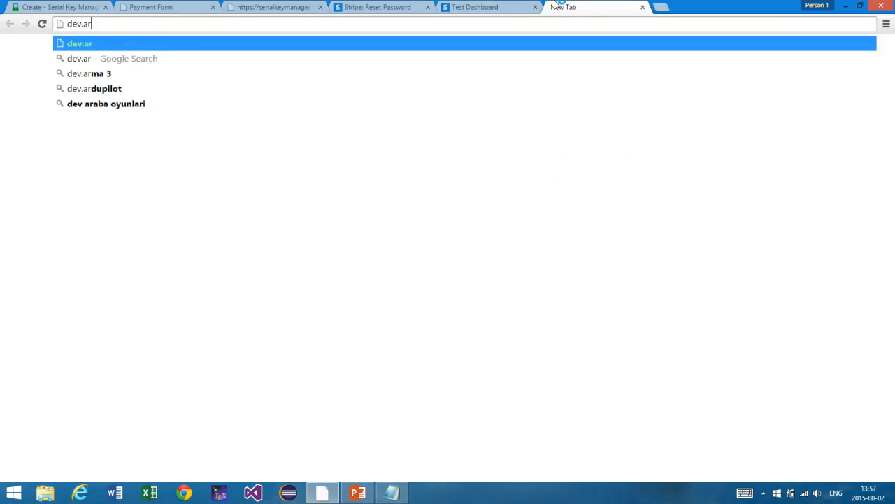
text(temlos.net/)
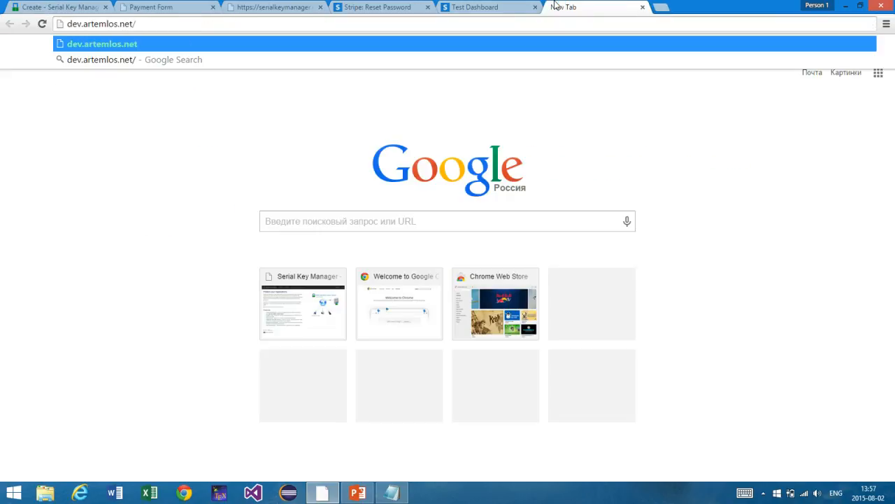
text(date.php)
key(Return)
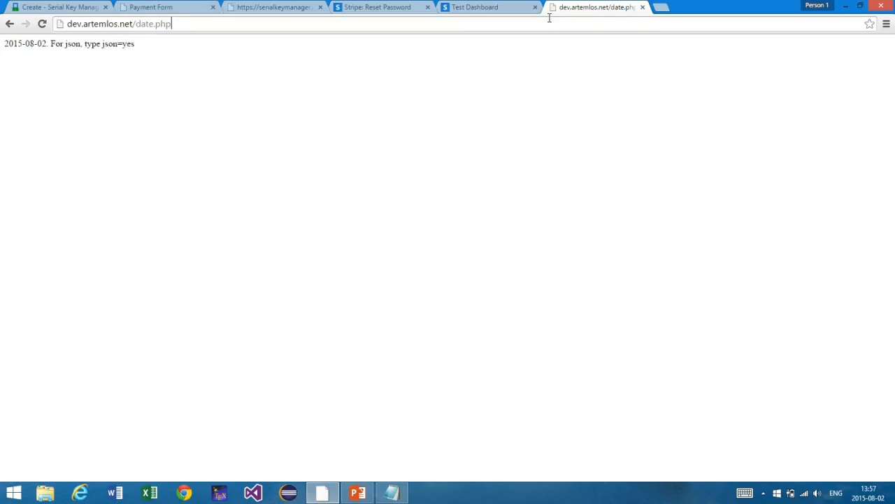
text(?json=true)
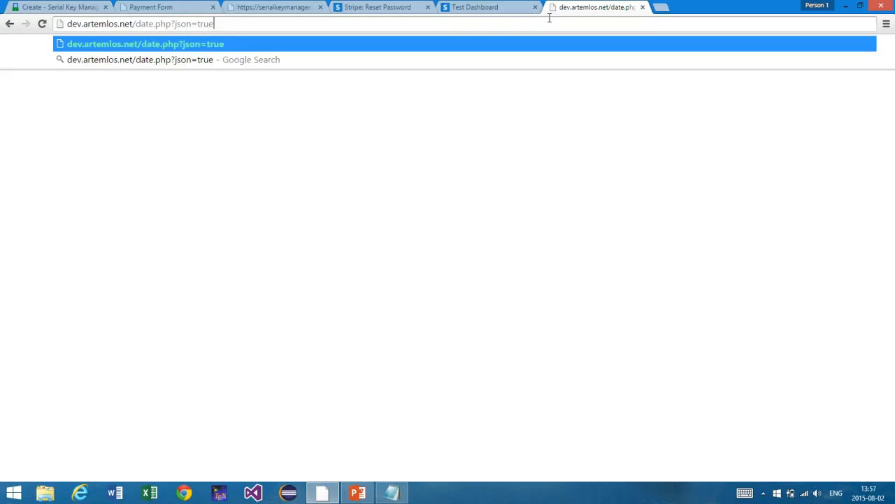
key(Return)
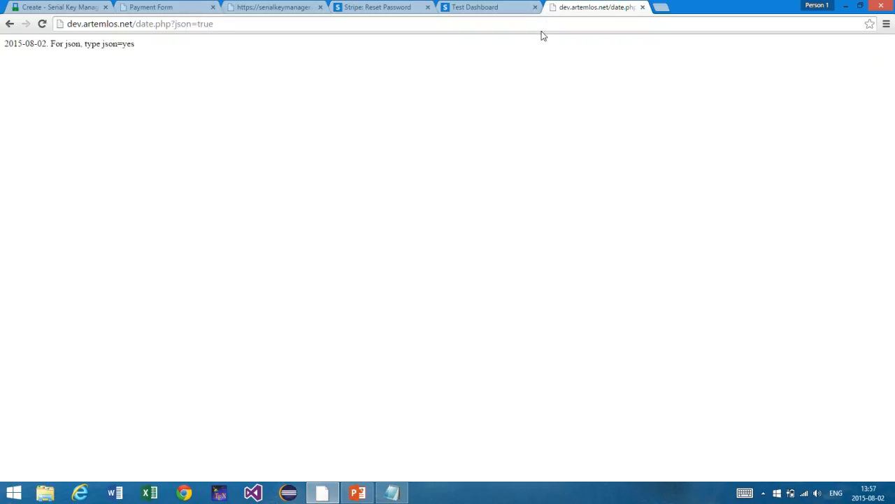
click(541, 25)
click(540, 24)
key(BackSpace)
key(BackSpace)
key(BackSpace)
key(BackSpace)
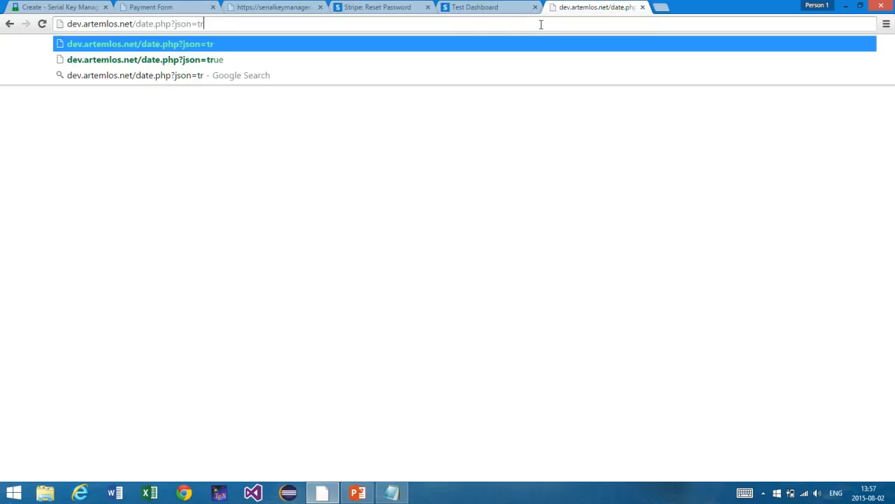
text(yes)
key(Return)
Step: Check the returned JSON date 2015-08-02, then return to the Create Request page
click(540, 25)
key(ctrl+c)
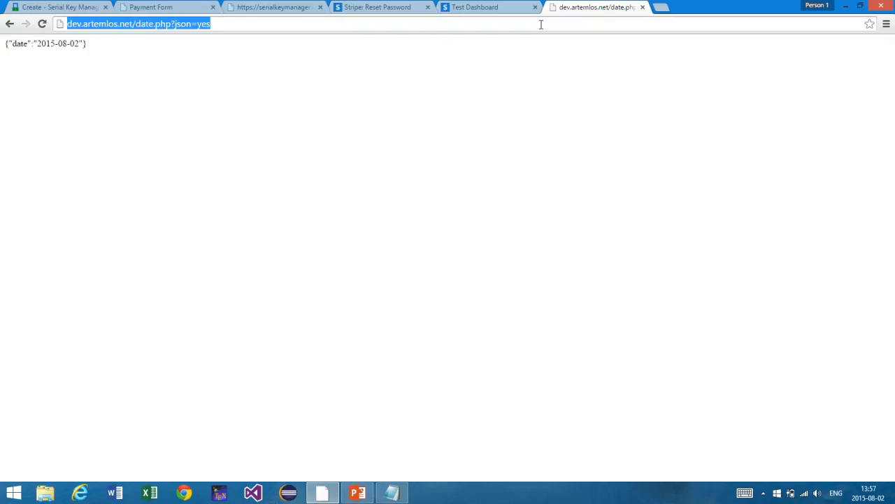
click(480, 7)
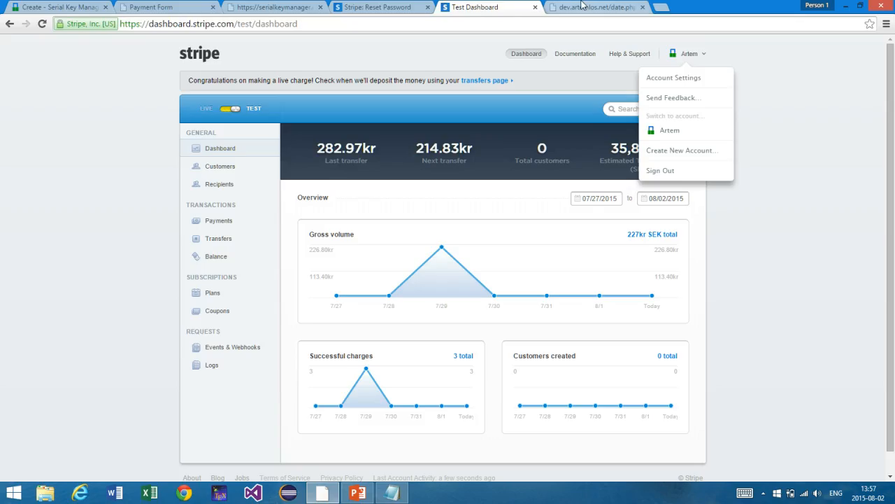
click(577, 7)
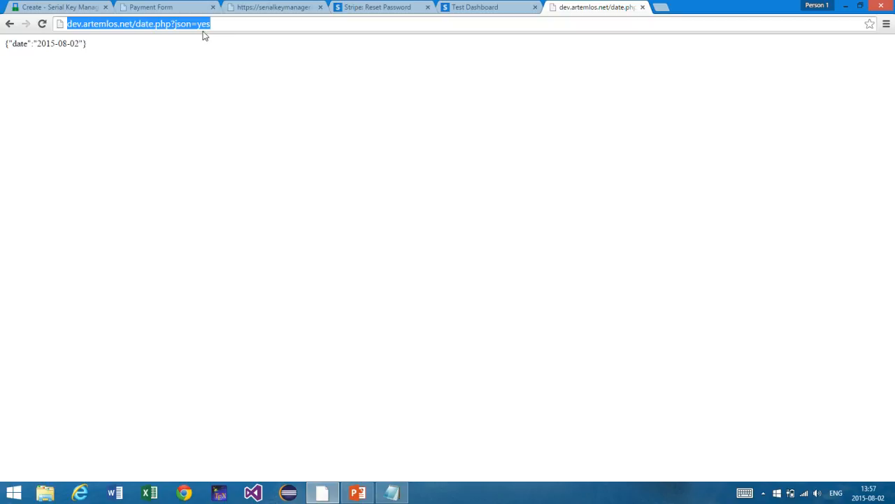
click(172, 24)
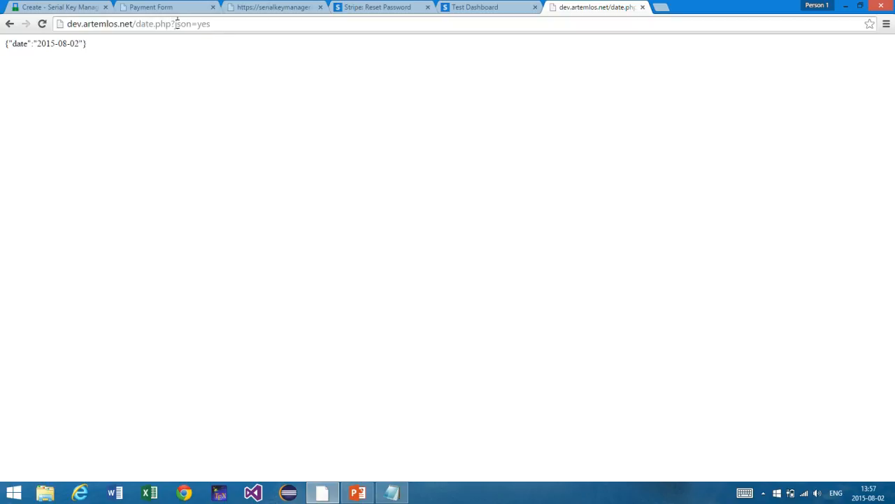
drag(176, 24, 230, 7)
click(116, 74)
key(ctrl+a)
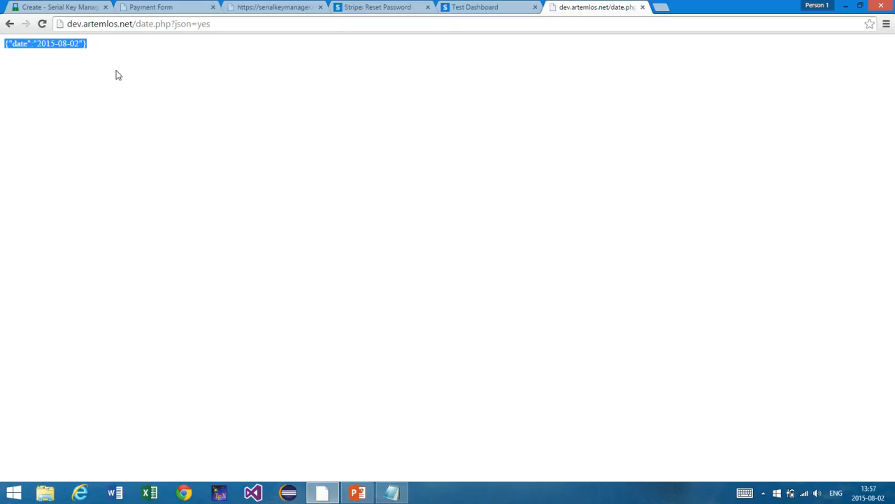
click(49, 75)
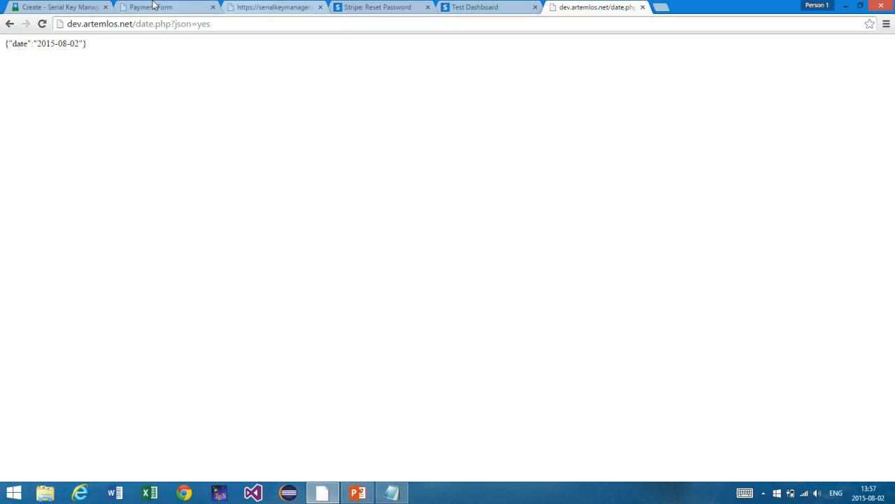
click(76, 7)
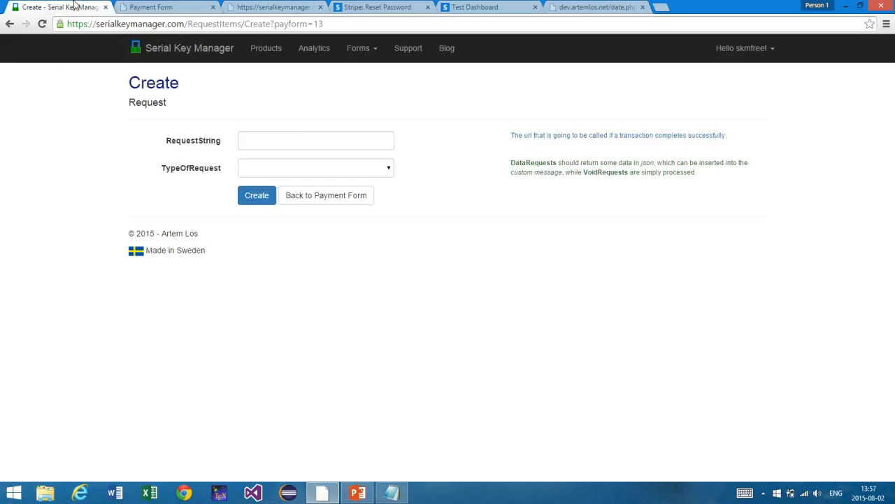
Step: Paste dev.artemlos.net/date.php?json=yes as the RequestString and select DataRequest
click(255, 143)
key(ctrl+v)
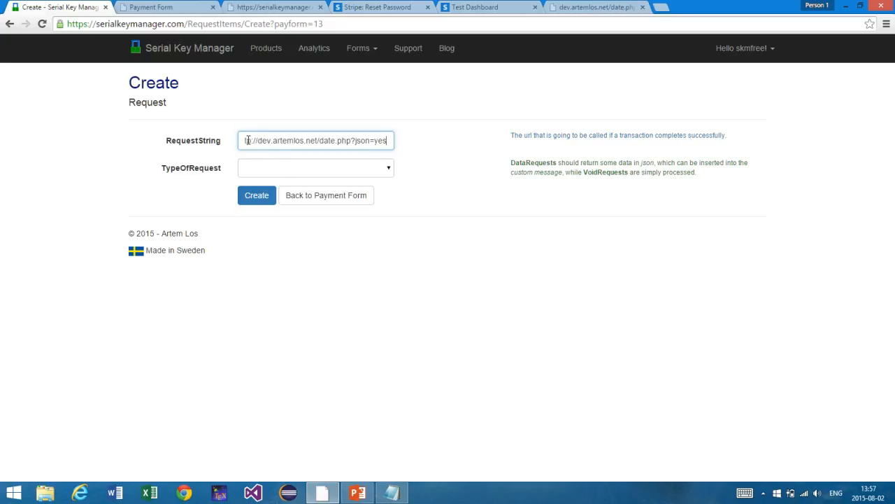
click(333, 171)
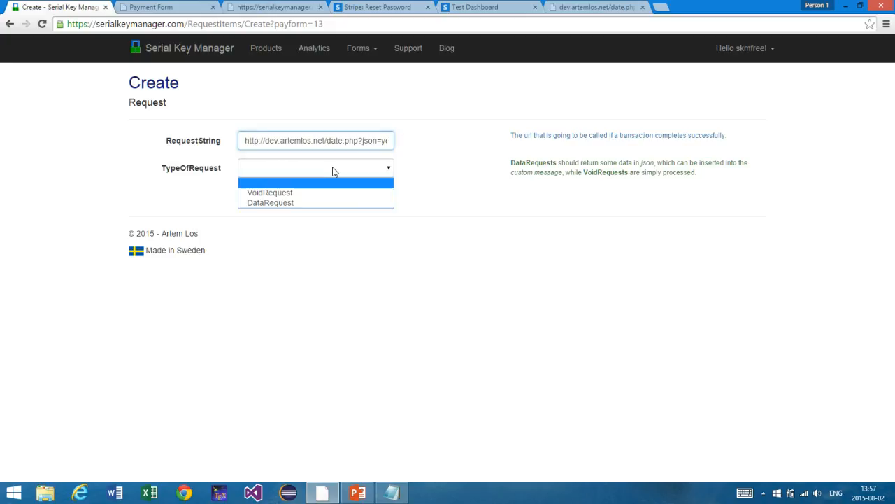
key(Down)
key(Down)
key(Return)
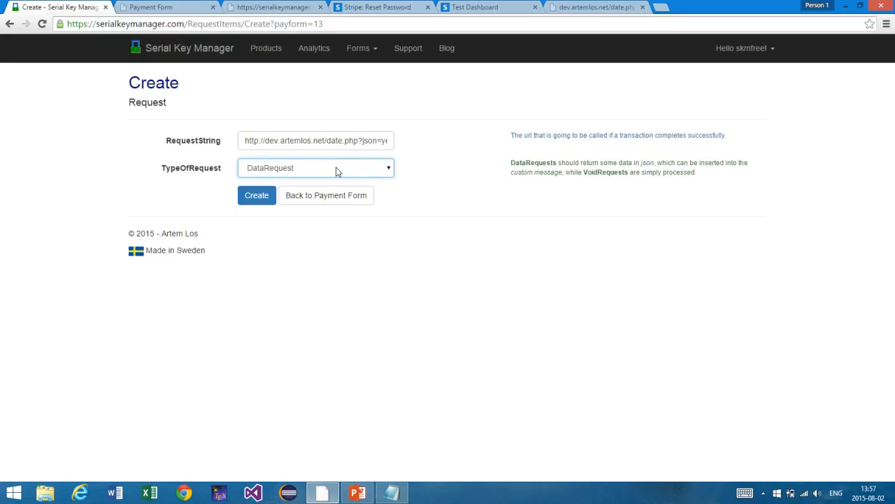
Step: Settle on DataRequest as the request type and create the request
click(313, 171)
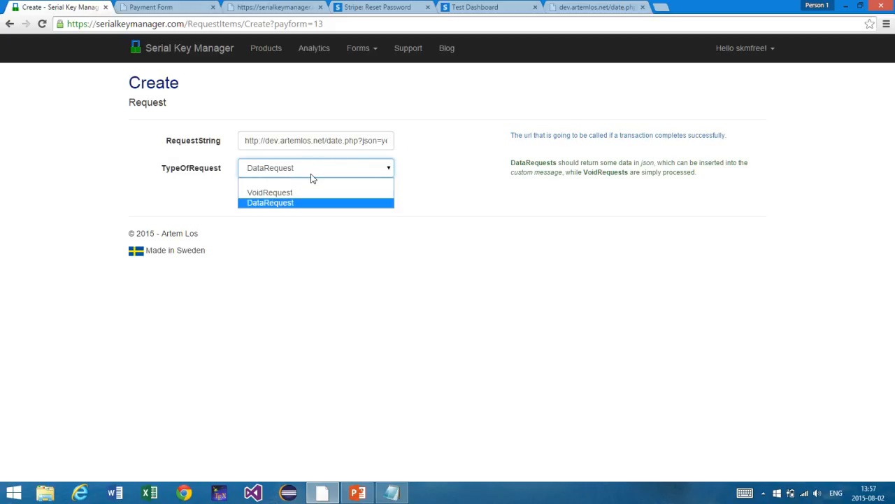
click(300, 205)
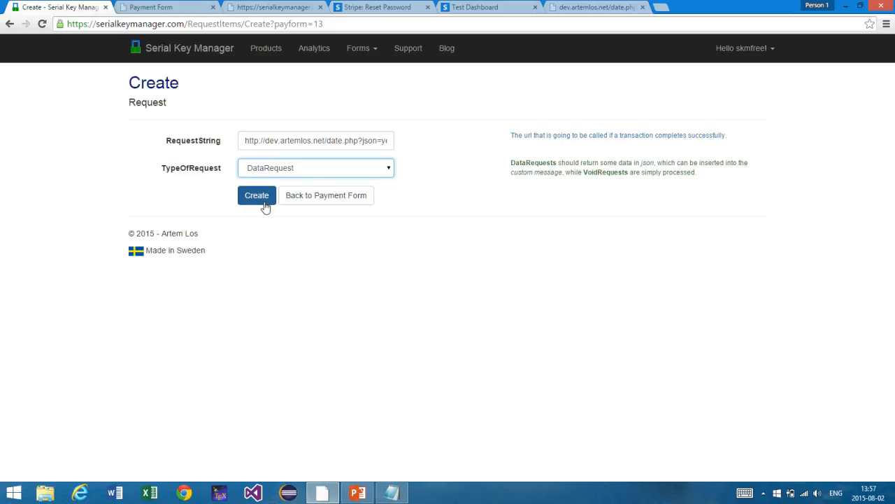
click(282, 172)
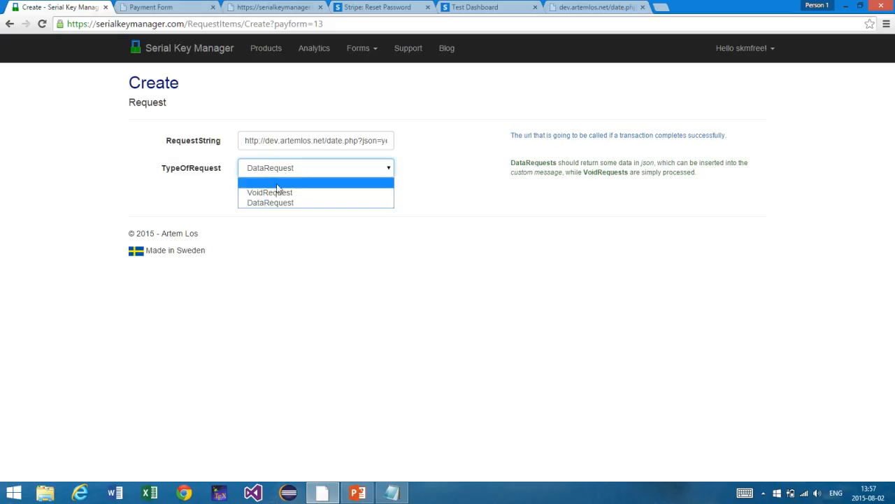
click(274, 195)
drag(286, 142, 409, 148)
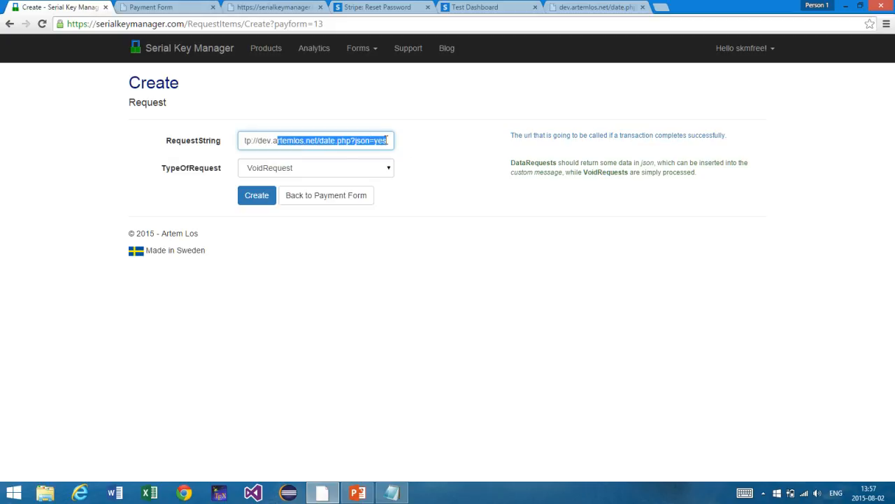
click(338, 170)
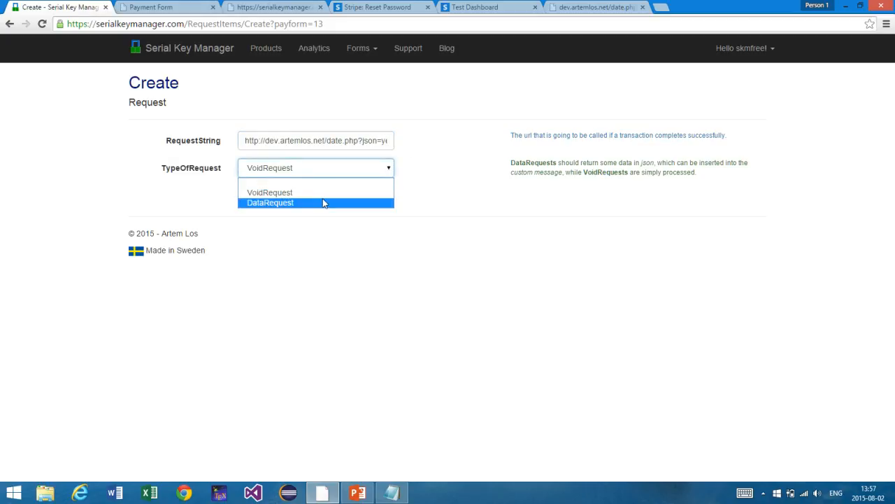
click(323, 203)
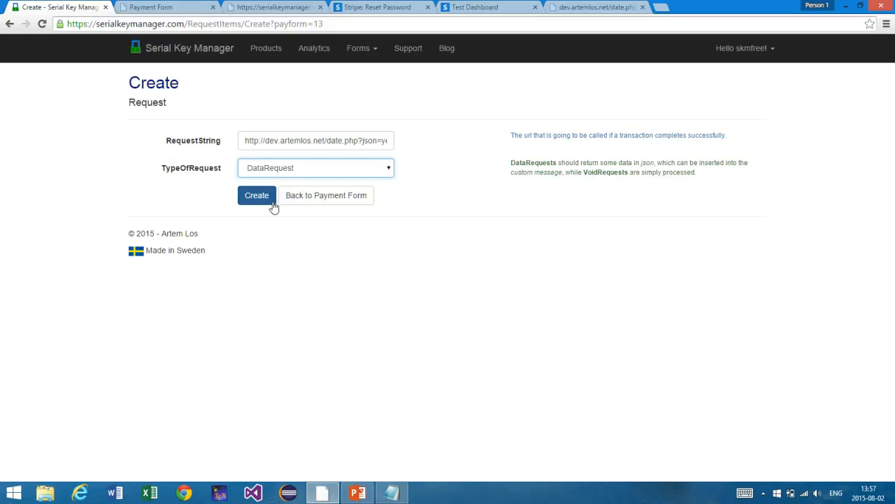
click(274, 207)
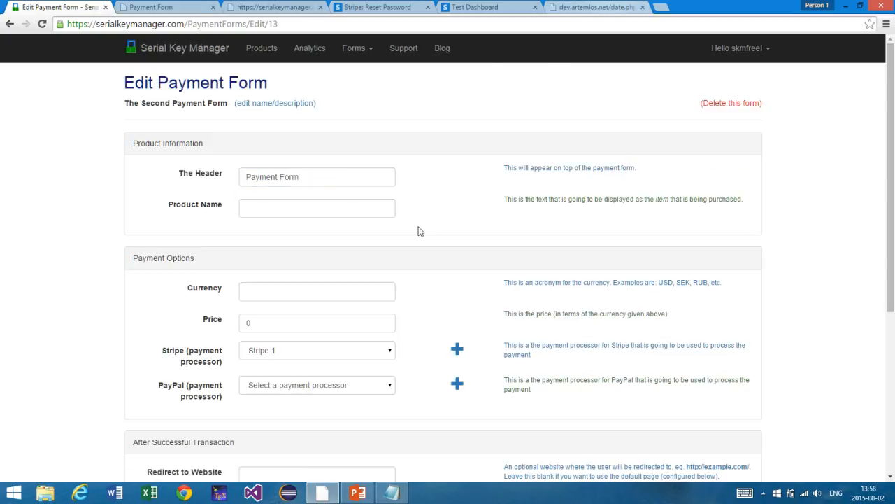
scroll(420, 231, down, 4)
click(561, 6)
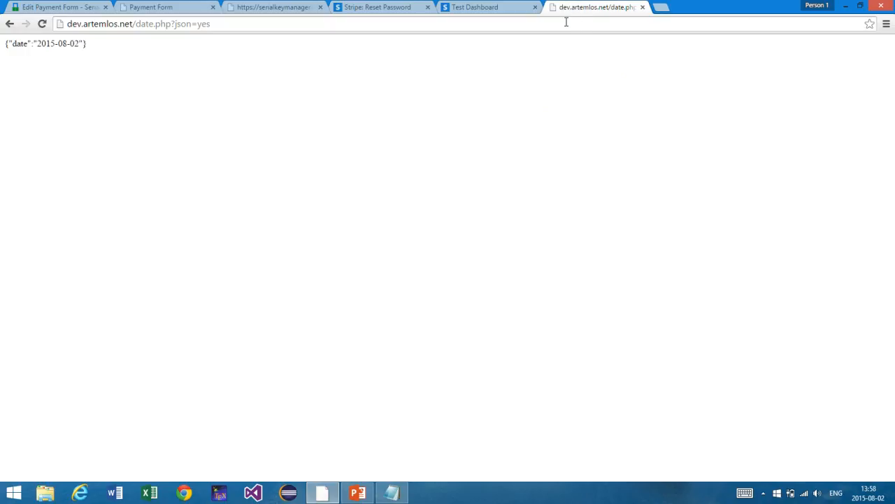
click(566, 22)
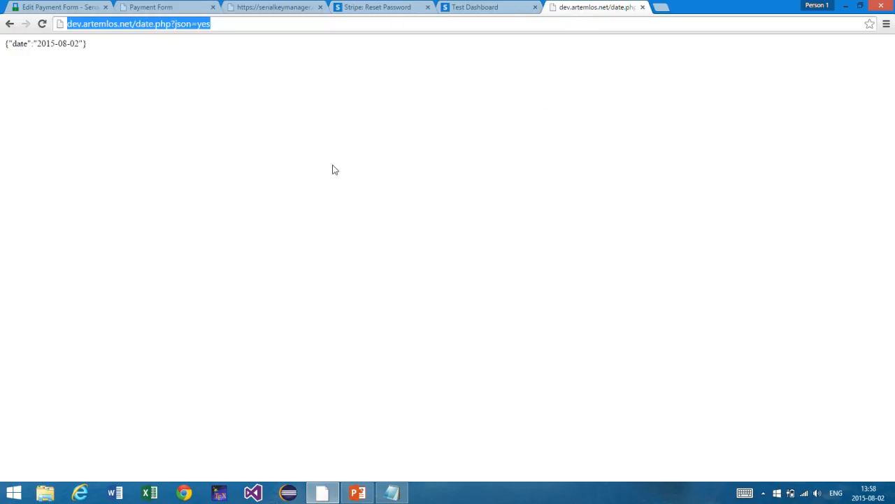
click(19, 45)
double_click(19, 45)
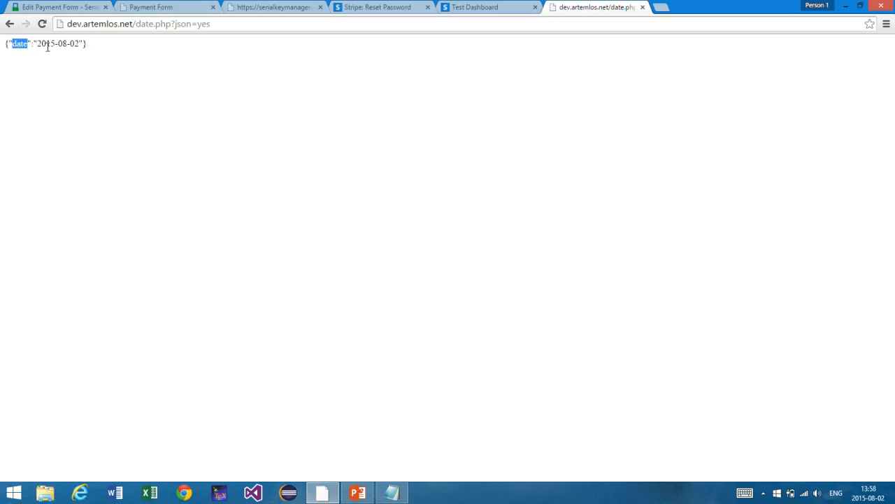
drag(38, 44, 79, 44)
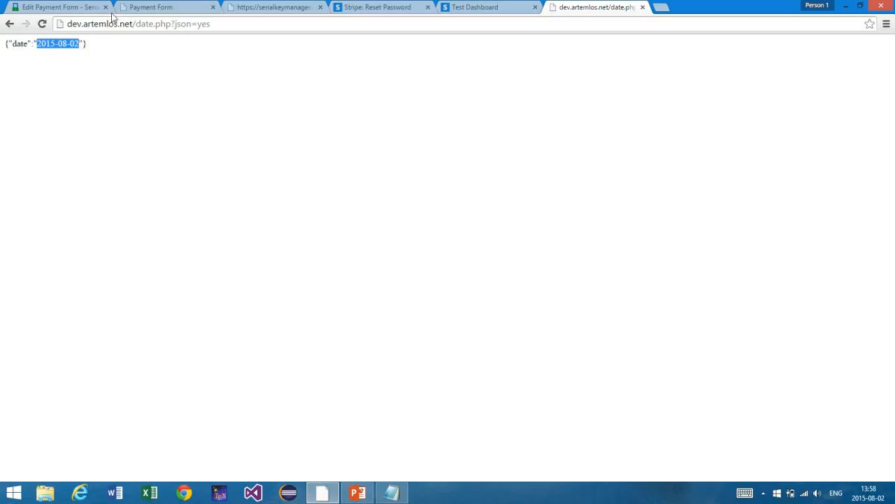
click(152, 7)
click(65, 7)
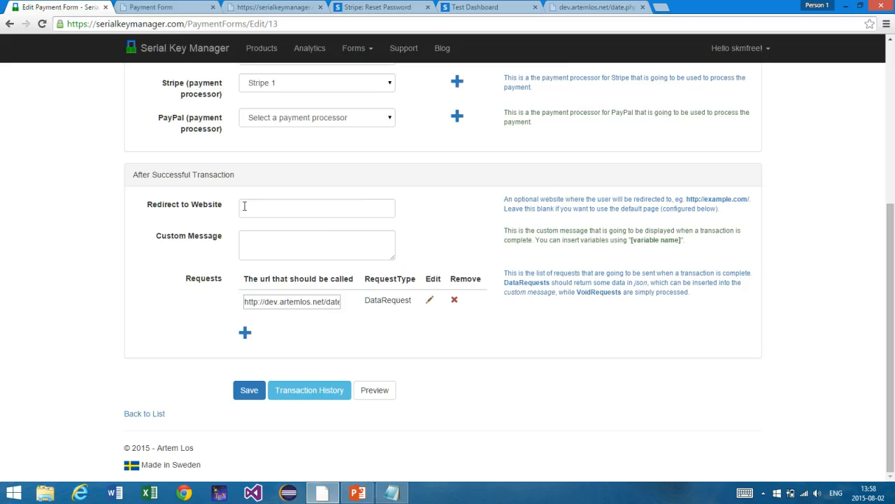
Step: Type the custom message 'Thank you for you order! The date is [date]!'
click(262, 242)
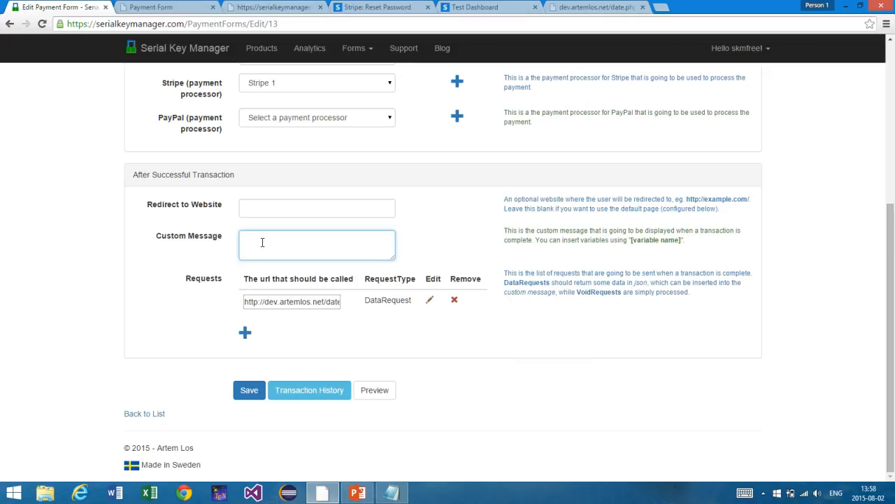
text(Thank you )
text(for you trans)
text(action)
text(! The curren)
key(BackSpace)
key(BackSpace)
key(BackSpace)
key(BackSpace)
key(BackSpace)
key(BackSpace)
key(BackSpace)
key(BackSpace)
key(BackSpace)
key(BackSpace)
key(BackSpace)
key(BackSpace)
key(BackSpace)
key(BackSpace)
key(BackSpace)
key(BackSpace)
key(BackSpace)
key(BackSpace)
key(BackSpace)
key(BackSpace)
text(order! The date is [)
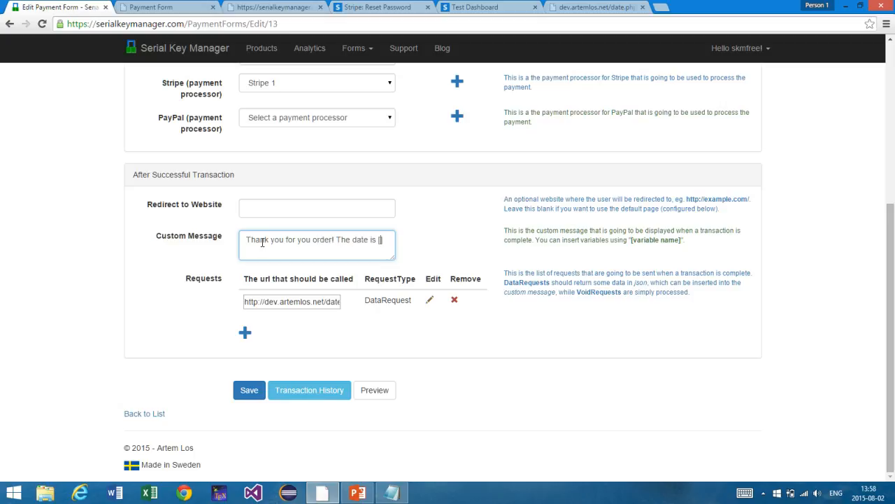
text(date)
scroll(262, 243, up, 6)
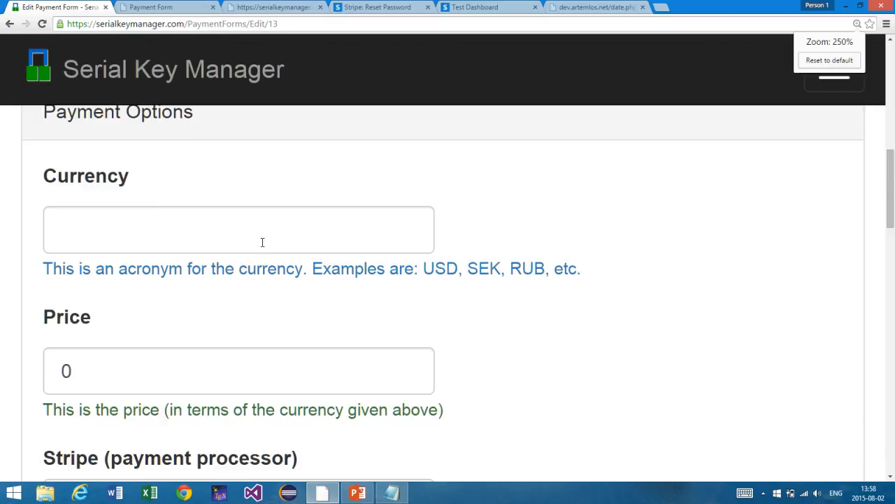
scroll(262, 243, down, 10)
scroll(262, 243, down, 2)
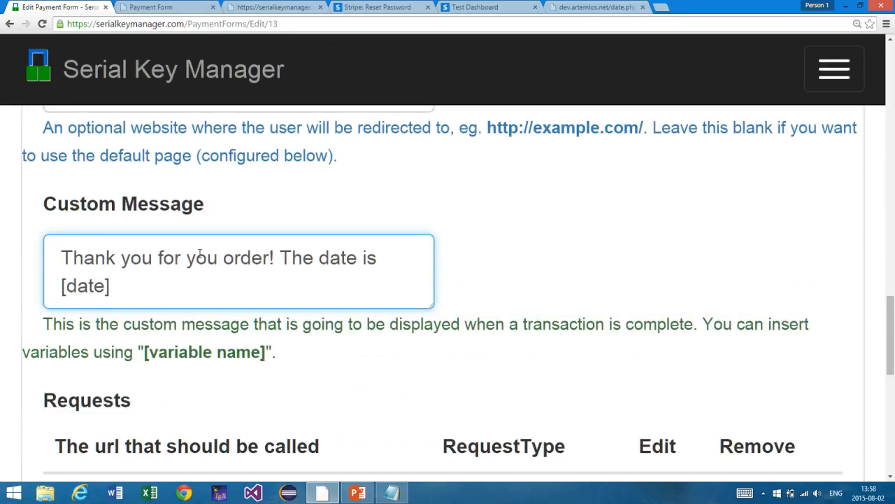
click(139, 303)
text(!)
drag(61, 285, 112, 284)
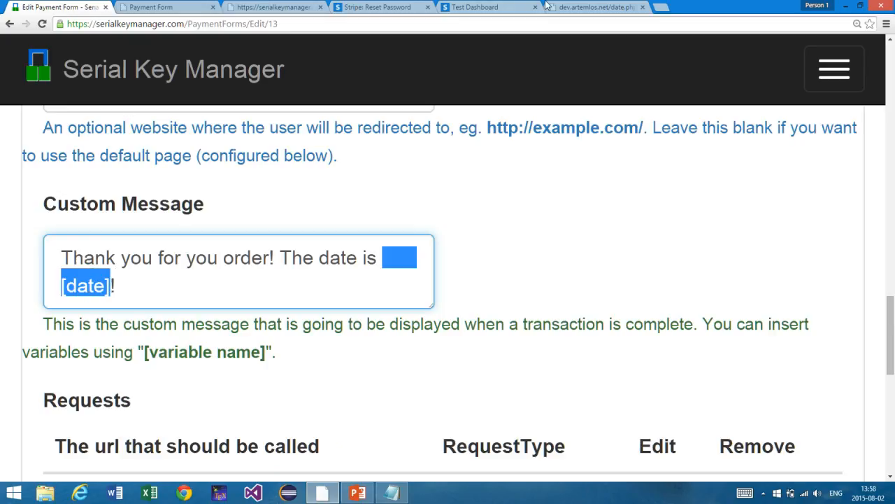
Step: Compare with the date JSON, then reset the edit page's zoom to normal
click(567, 7)
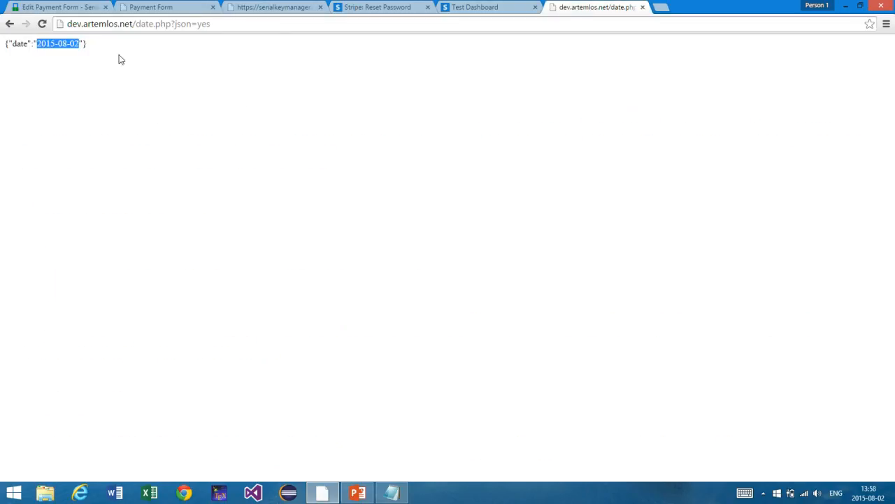
click(87, 7)
scroll(226, 160, down, 2)
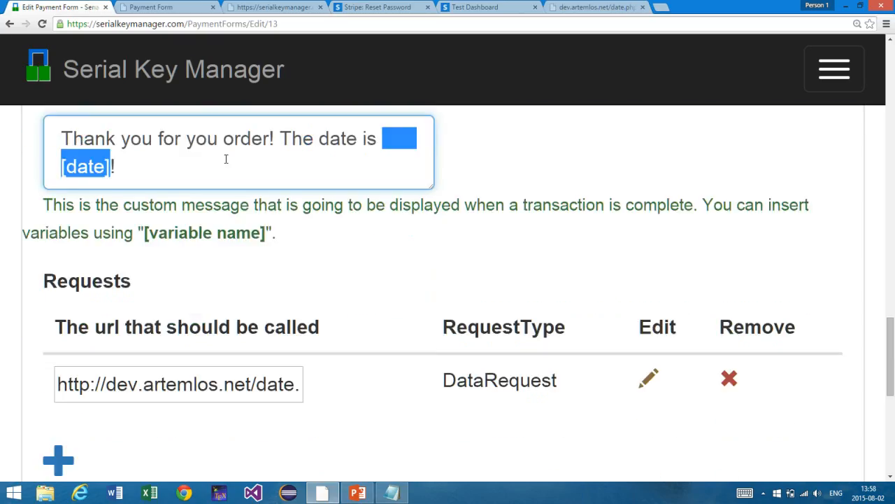
key(ctrl+minus)
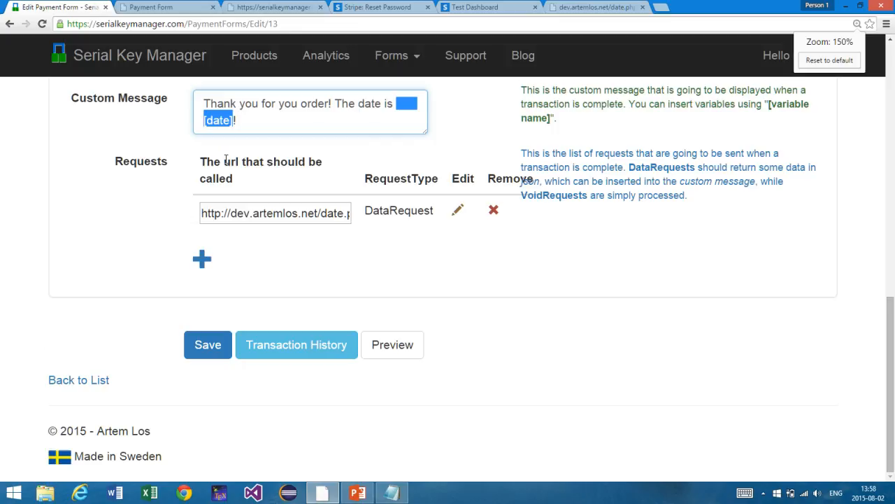
key(ctrl+minus)
key(ctrl+minus)
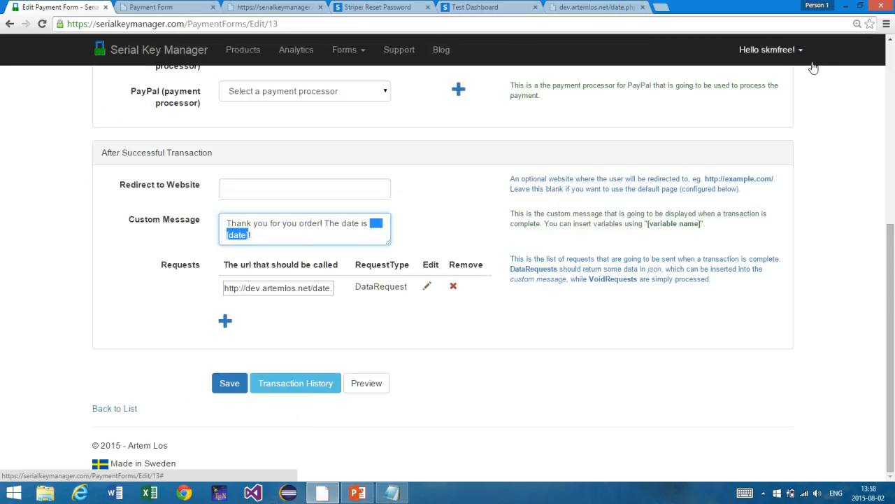
click(857, 24)
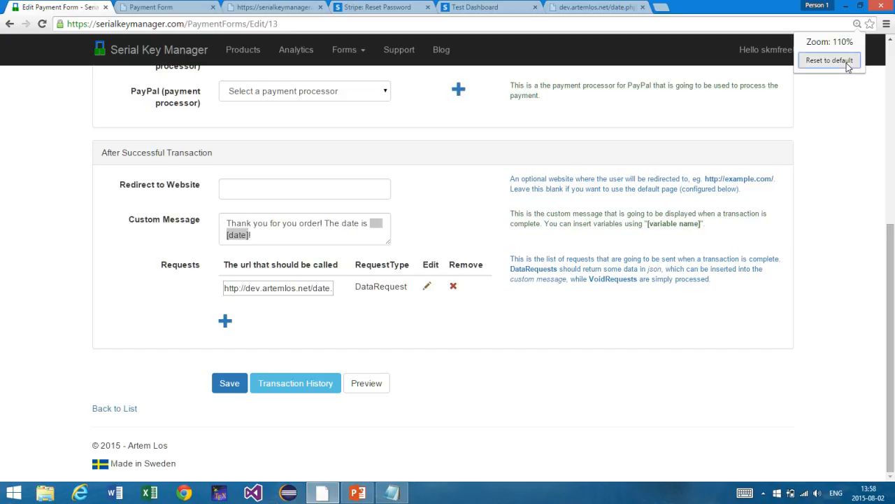
click(843, 61)
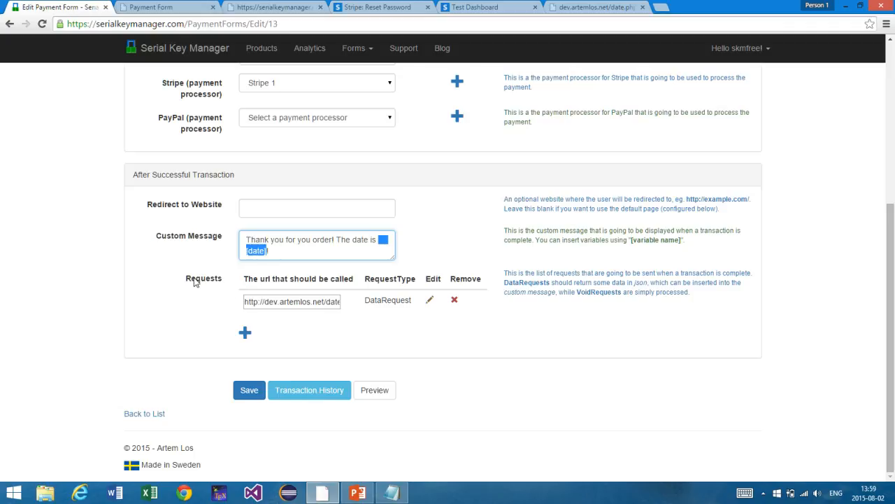
scroll(195, 281, up, 4)
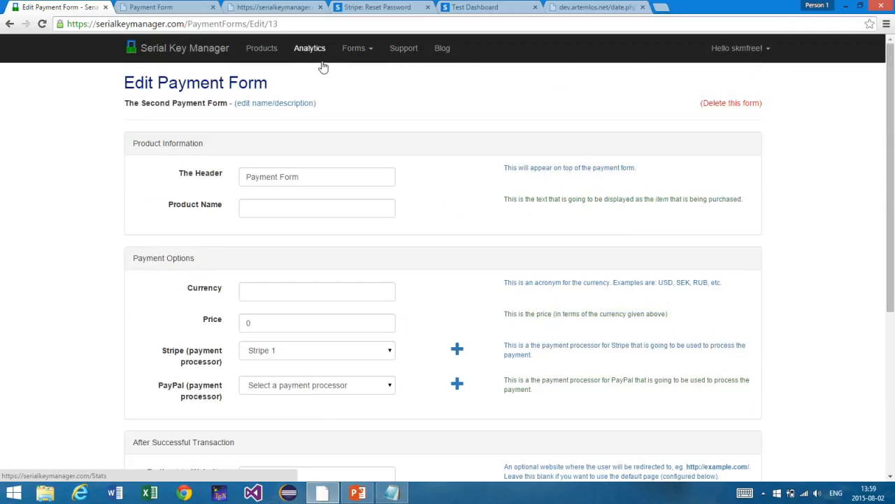
right_click(260, 48)
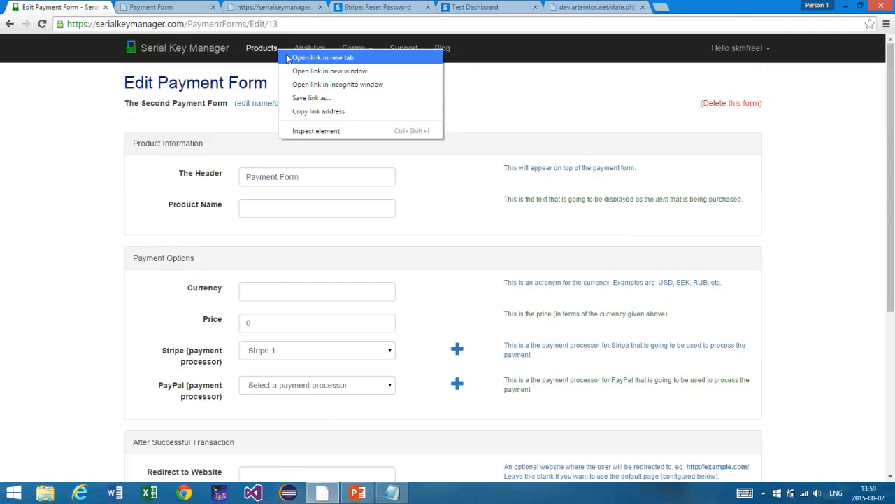
Step: In a new Products tab, create public product 'test' with a password and open its details
click(311, 58)
click(174, 7)
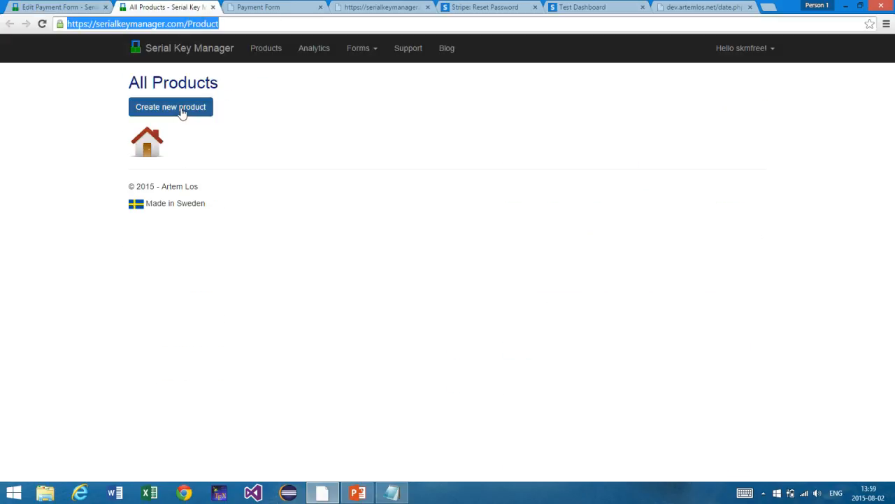
click(181, 110)
click(269, 126)
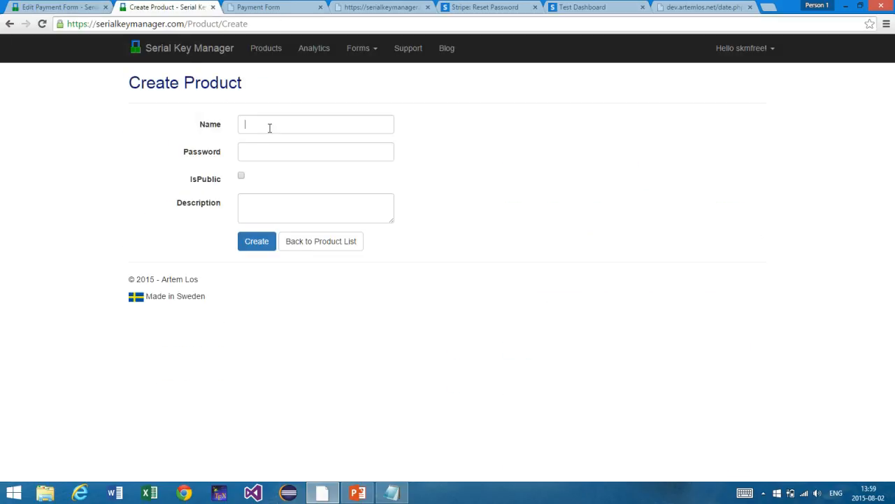
text(test)
key(Tab)
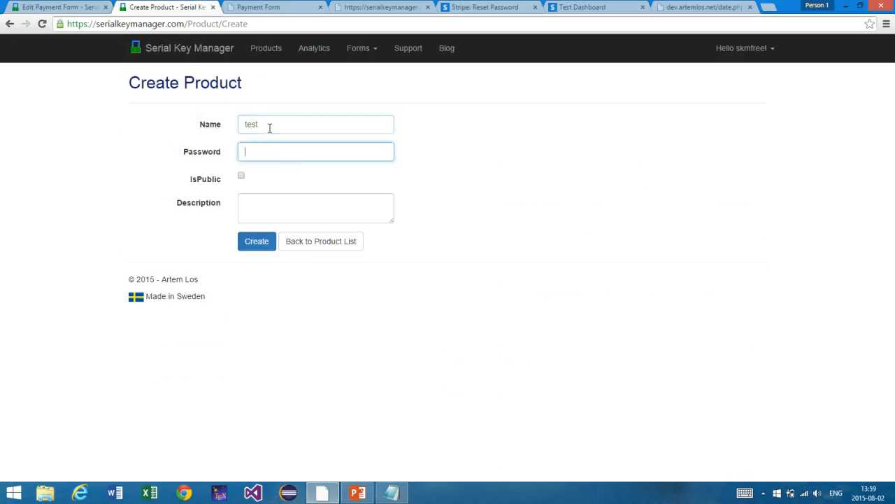
text(123)
key(Tab)
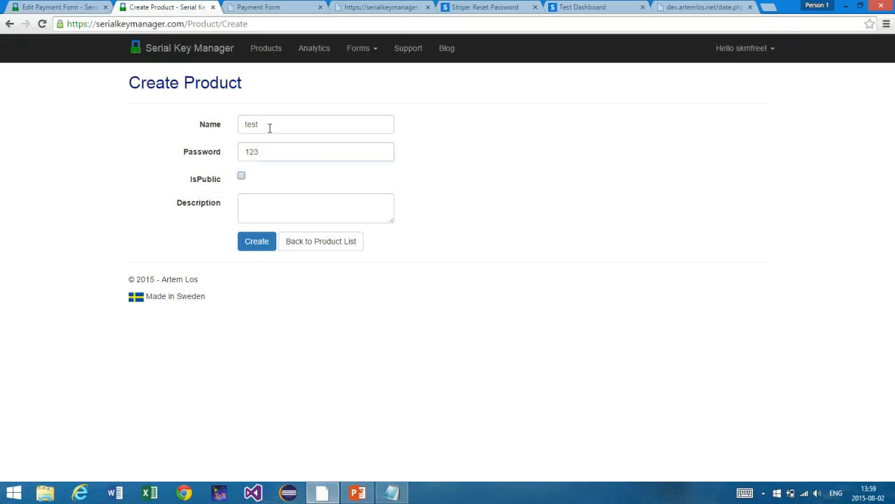
click(242, 176)
click(242, 238)
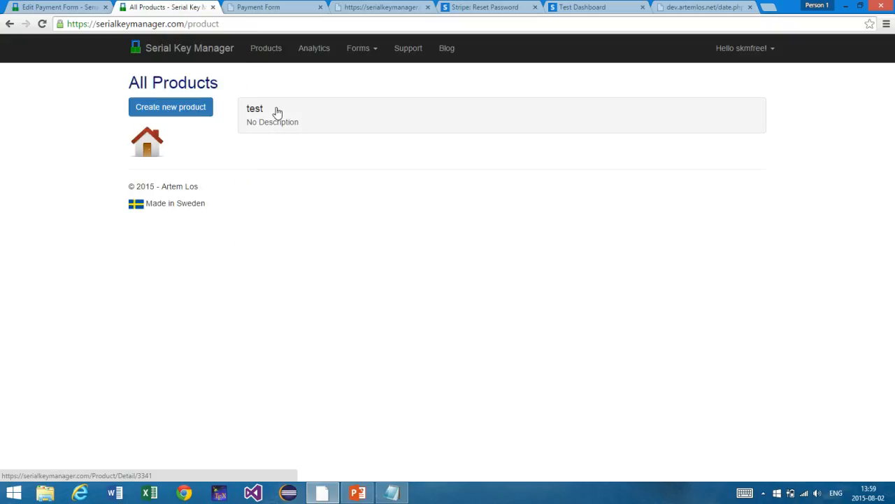
click(277, 111)
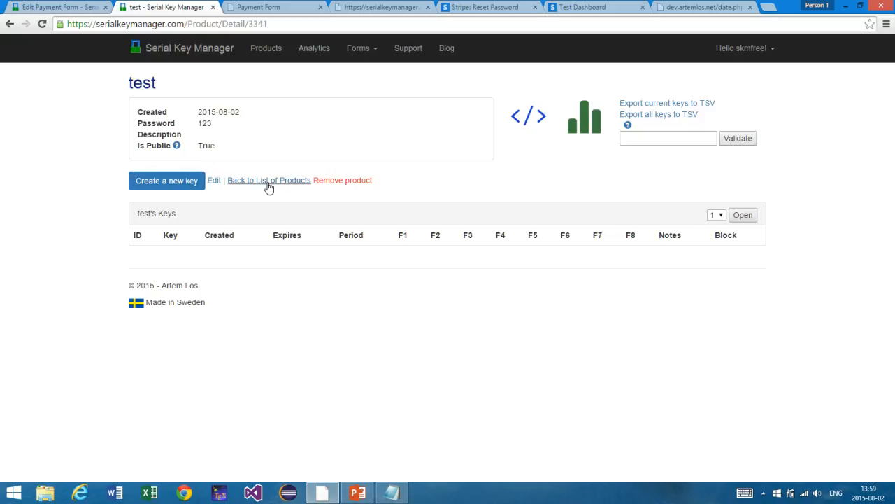
Step: Open the test product's Create a key page and copy its key-generation link
click(199, 187)
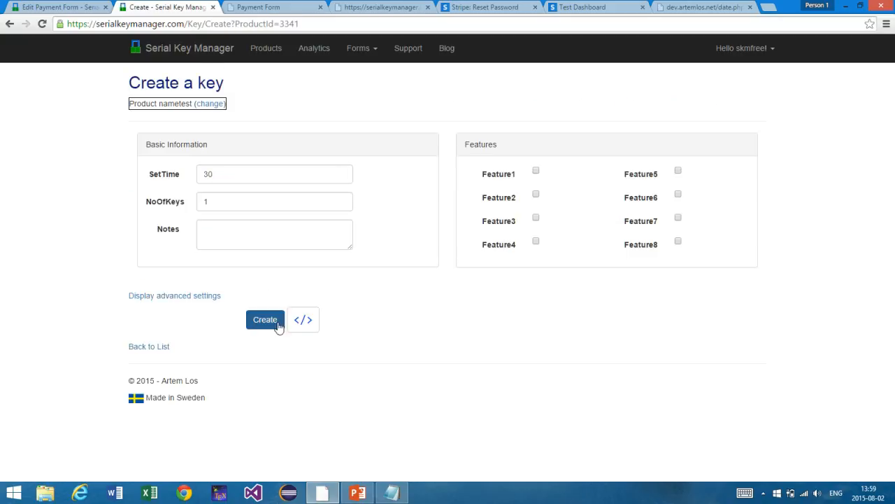
click(302, 320)
scroll(296, 135, down, 3)
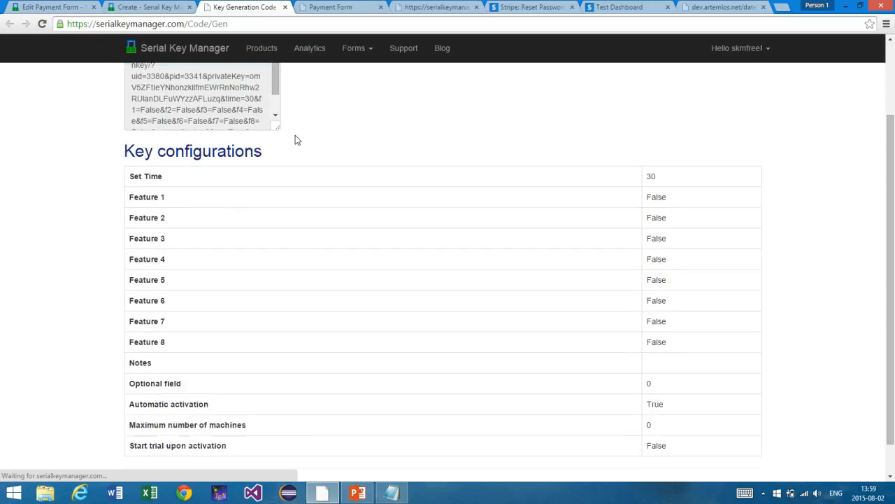
scroll(216, 93, up, 3)
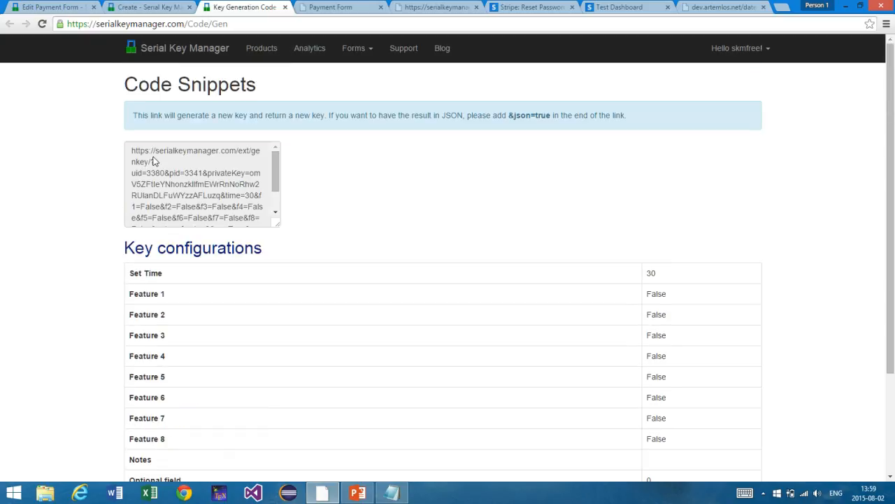
drag(135, 151, 224, 198)
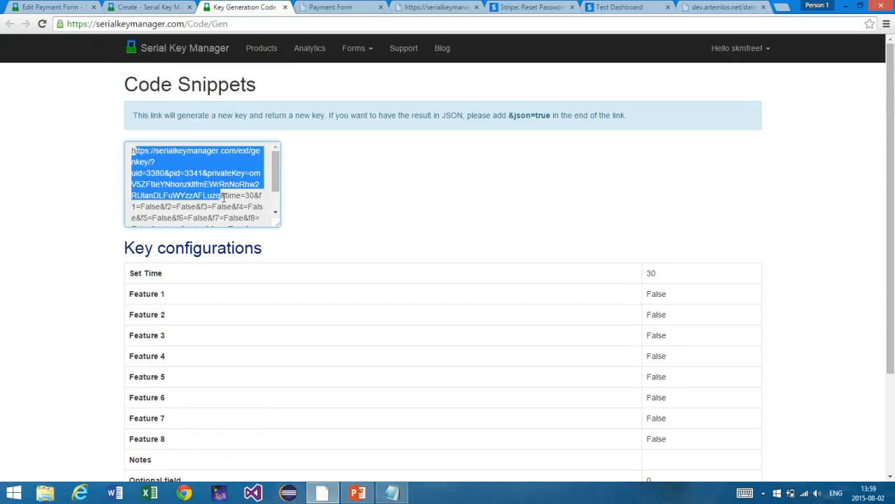
drag(274, 179, 123, 136)
click(236, 212)
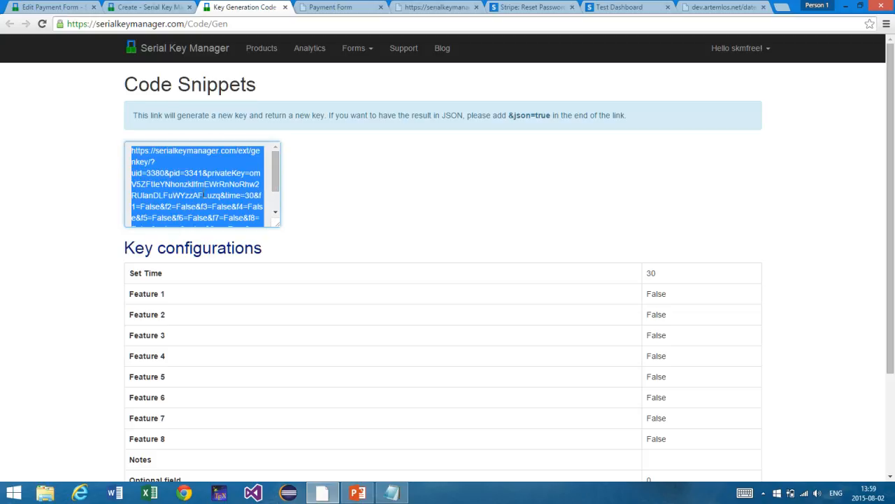
Step: Load the copied link, which reports external key generation is disabled, then return
click(228, 25)
key(ctrl+v)
key(Return)
click(228, 26)
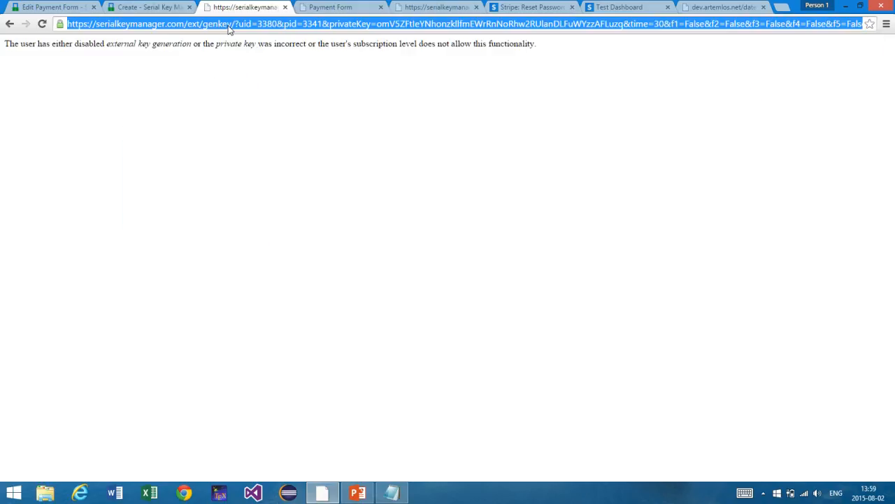
click(139, 6)
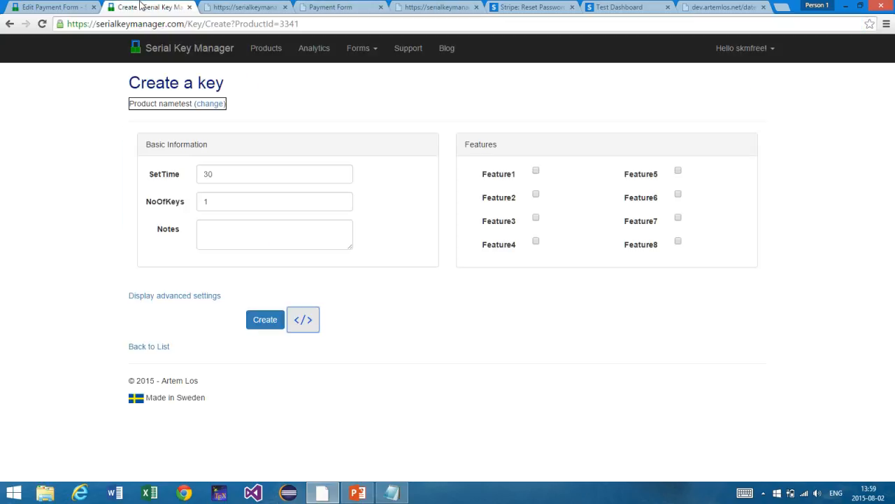
Step: Enable the Notes Field and Key Generation in Security Settings and save
click(733, 54)
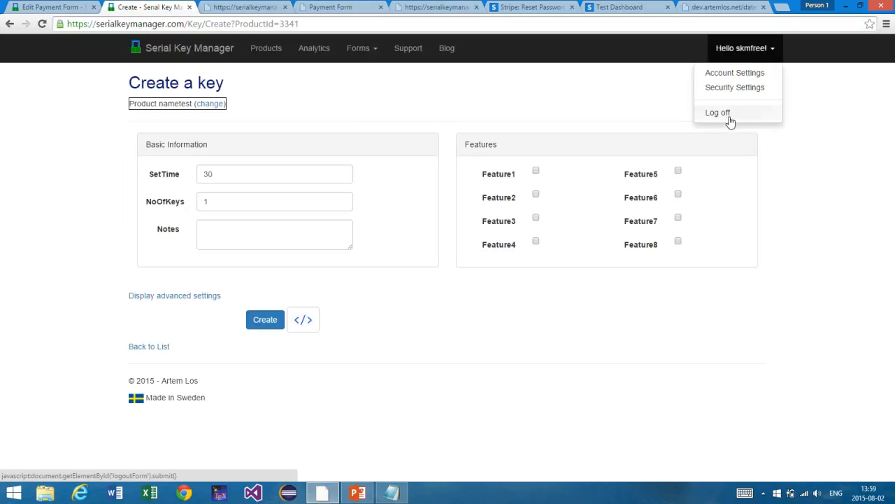
click(732, 94)
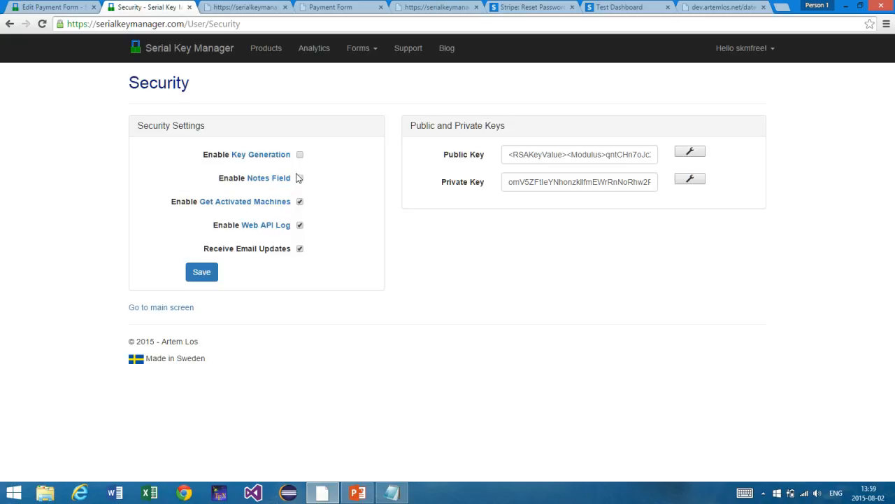
click(299, 178)
click(299, 157)
click(209, 275)
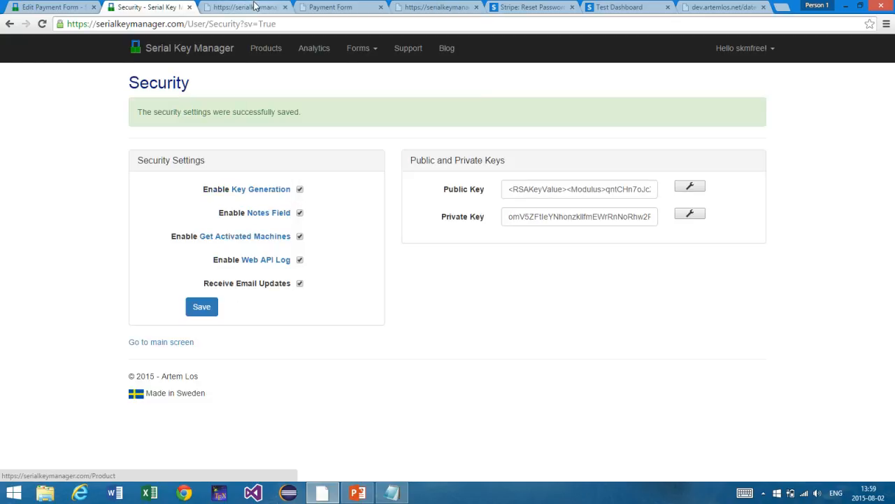
Step: Reload the key-generation link to get a fresh serial key, then show all products
click(245, 7)
click(272, 24)
key(Return)
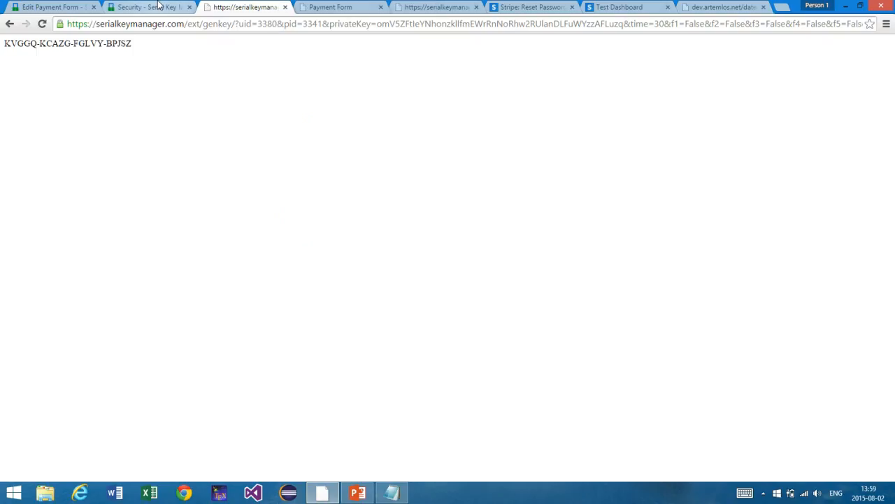
click(150, 7)
click(269, 51)
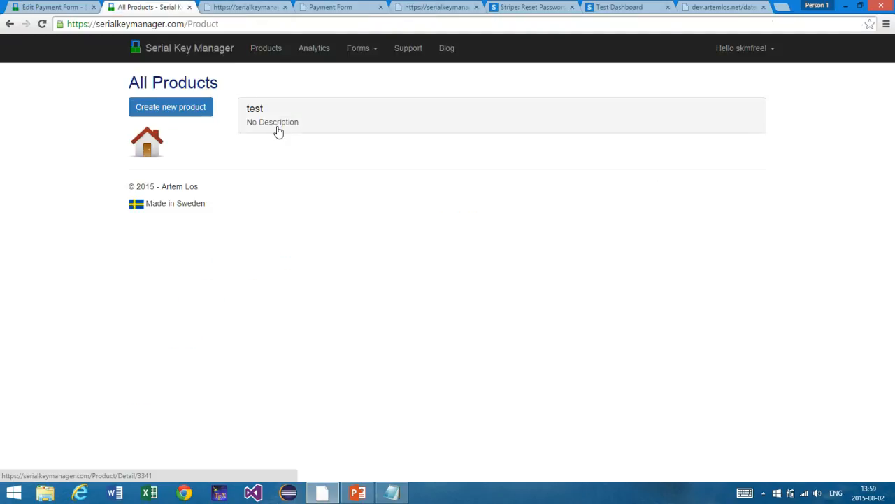
Step: Open the test product and view its newly generated 30-day key page
click(277, 127)
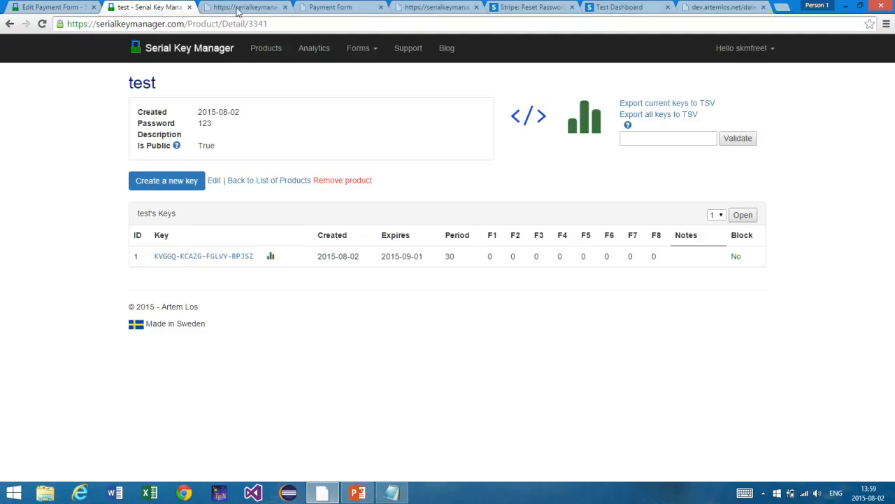
click(240, 8)
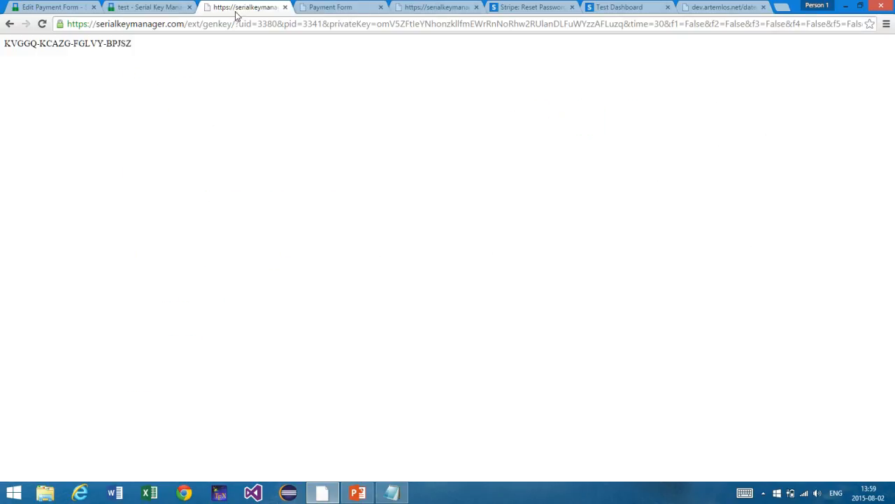
click(161, 5)
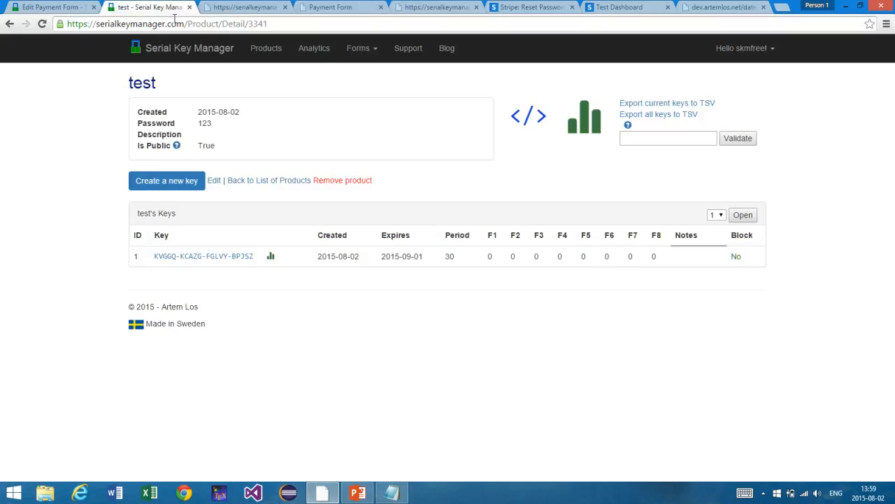
click(177, 24)
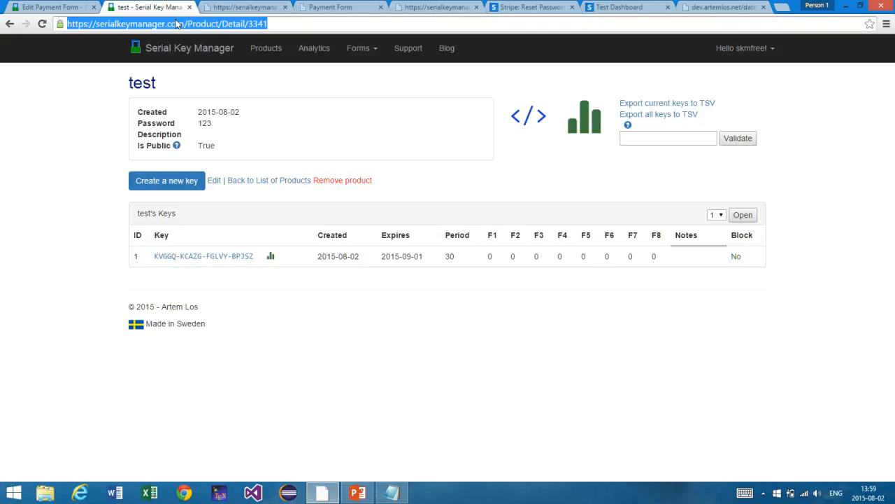
click(259, 7)
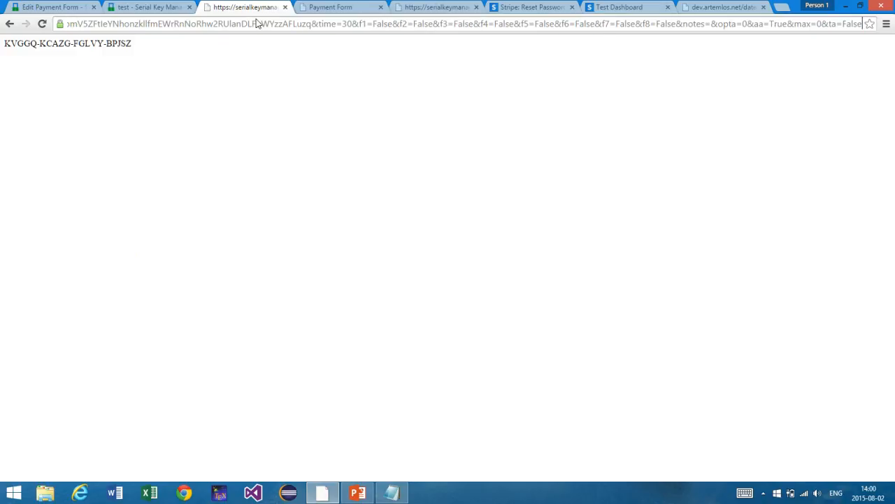
Step: Append &json=true to the key generation link for JSON output, then return to the payment form editor
text(&json=tr)
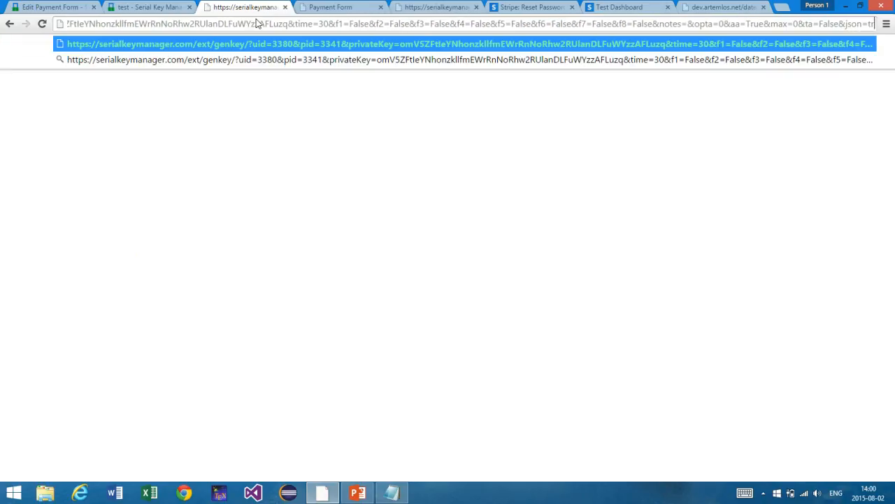
text(ue)
key(Return)
click(256, 24)
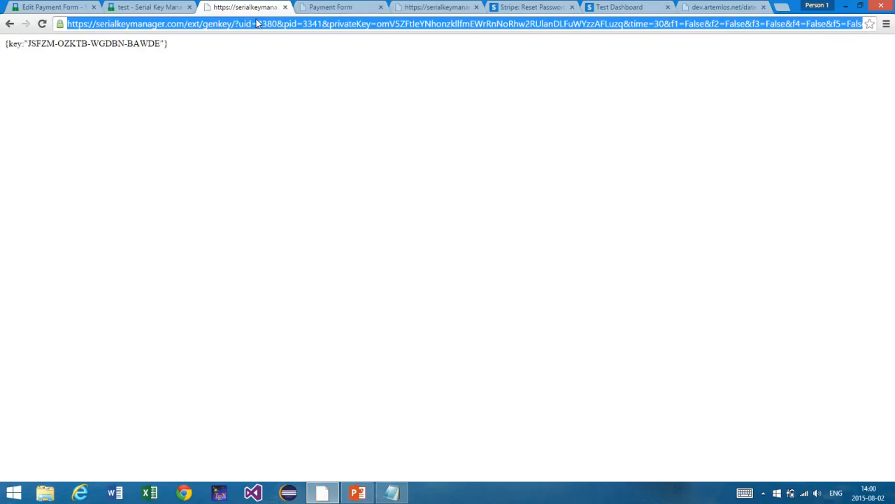
click(169, 6)
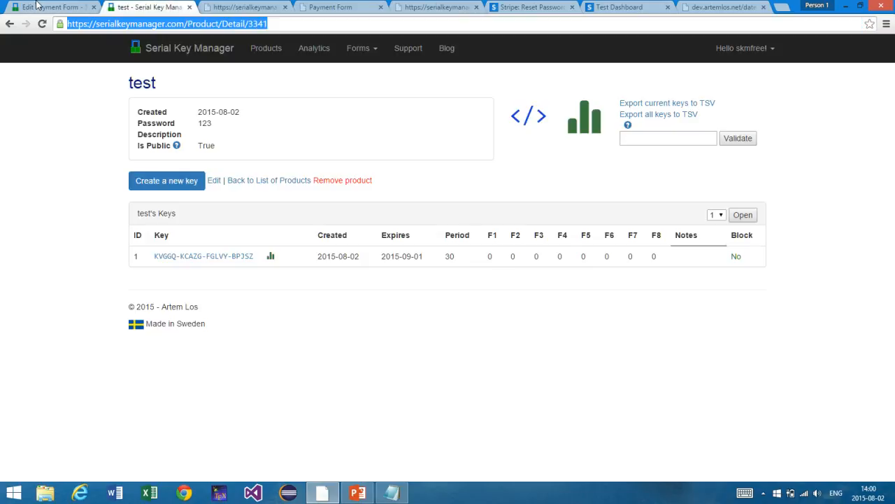
click(39, 6)
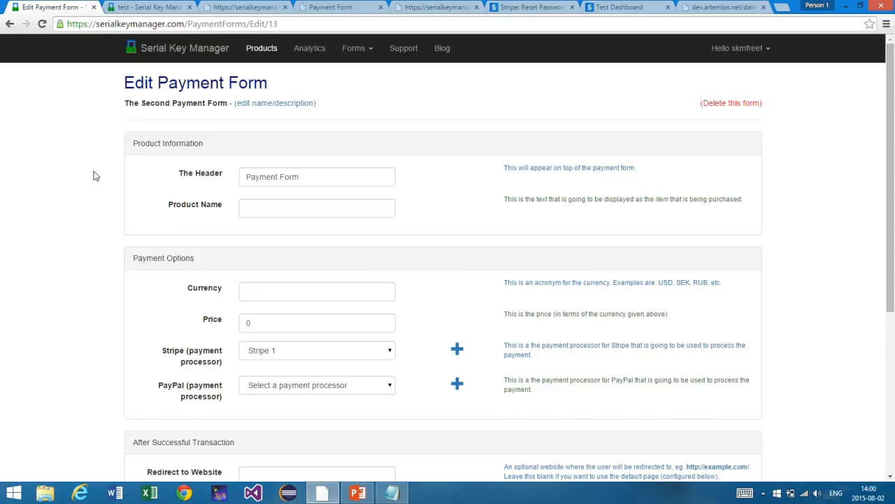
scroll(93, 175, down, 4)
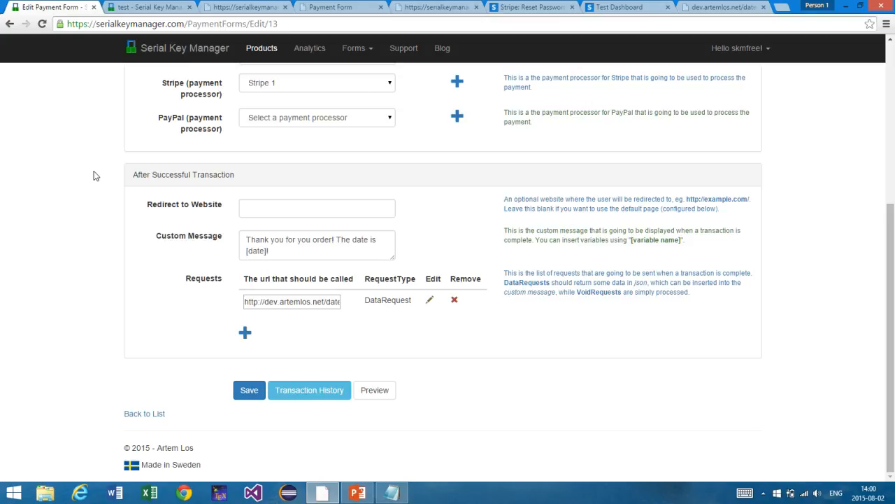
drag(265, 301, 326, 301)
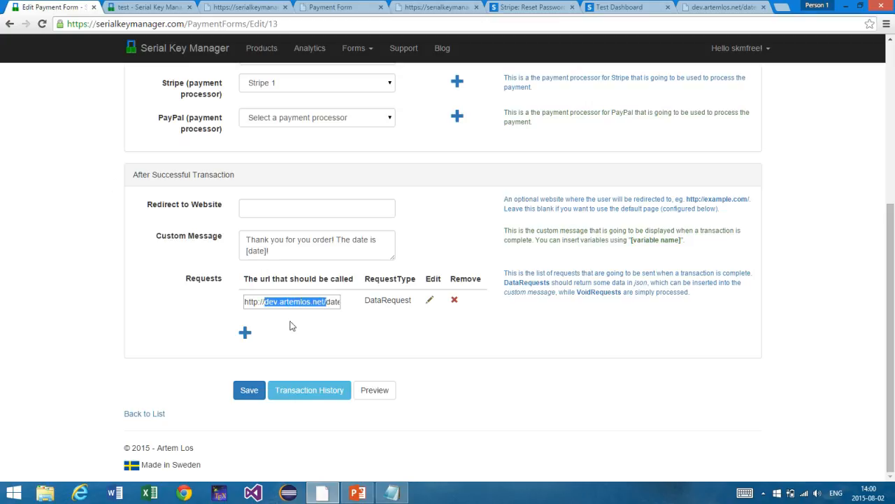
click(239, 6)
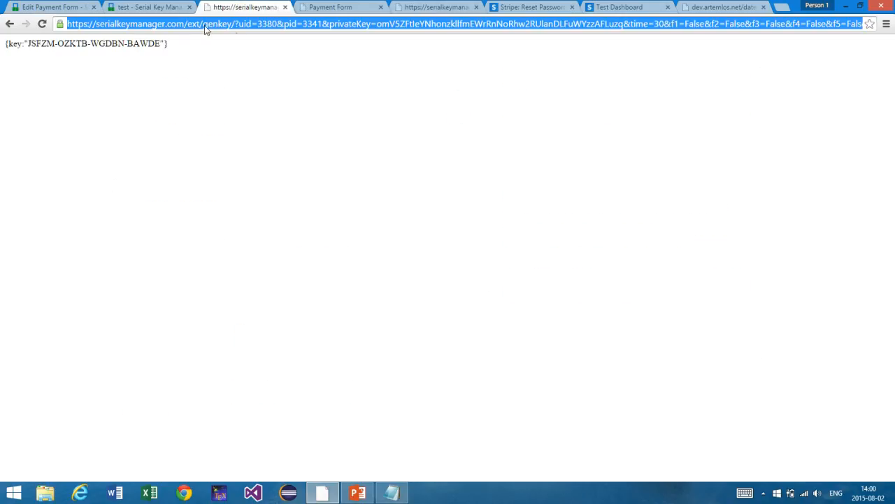
click(49, 7)
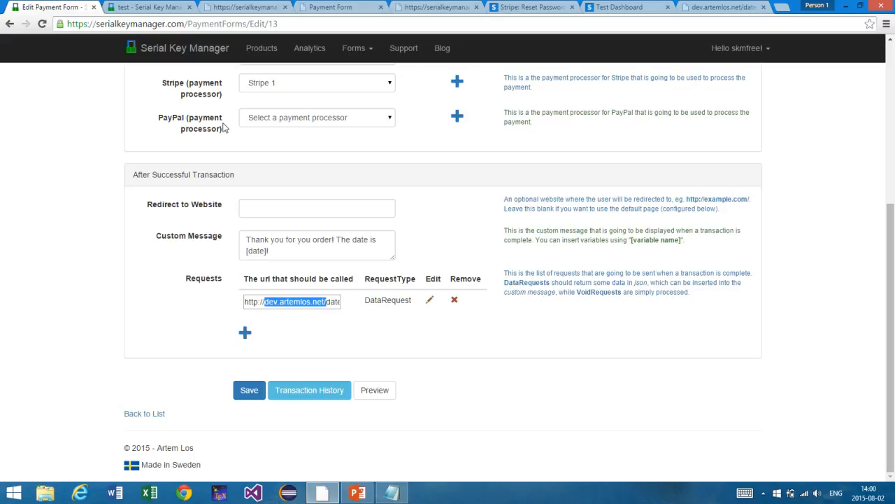
click(285, 252)
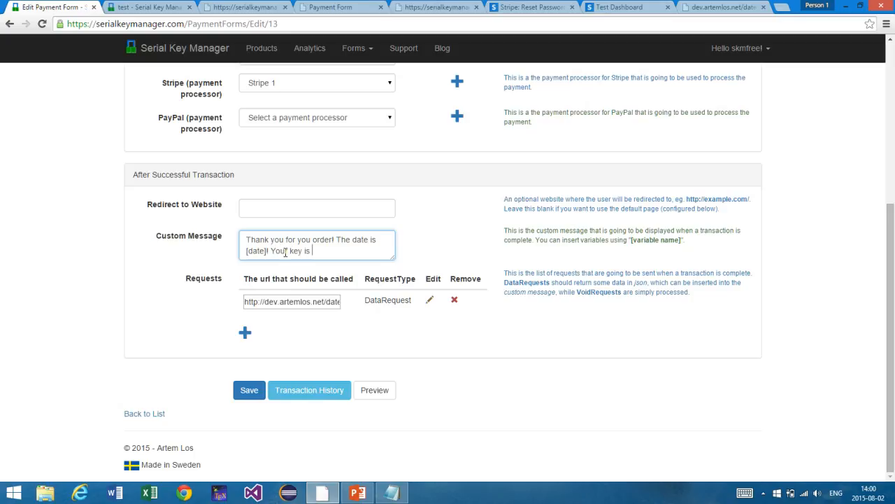
text(Your key is [key)
drag(310, 252, 335, 254)
click(314, 252)
scroll(301, 256, up, 3)
scroll(301, 256, down, 3)
key(BackSpace)
key(BackSpace)
key(BackSpace)
key(BackSpace)
key(BackSpace)
key(BackSpace)
key(BackSpace)
key(BackSpace)
key(BackSpace)
key(BackSpace)
key(BackSpace)
key(BackSpace)
scroll(337, 276, up, 4)
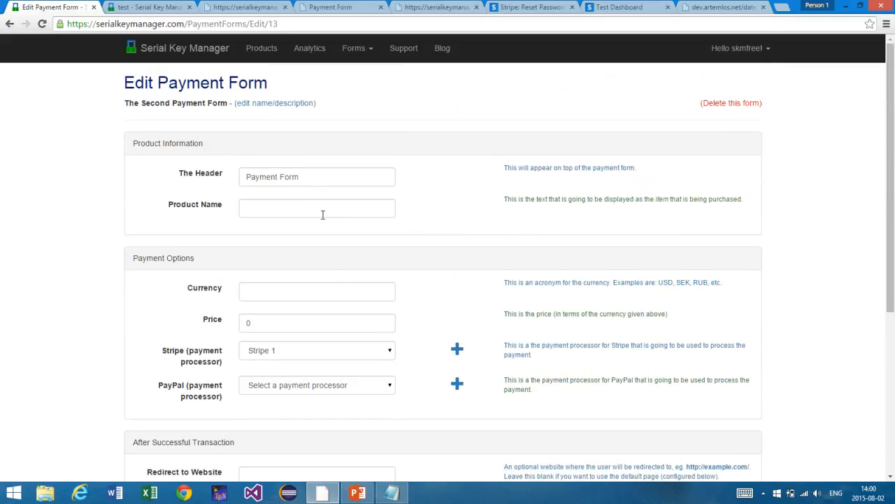
Step: Save the payment form once, starting from the product name field
click(322, 215)
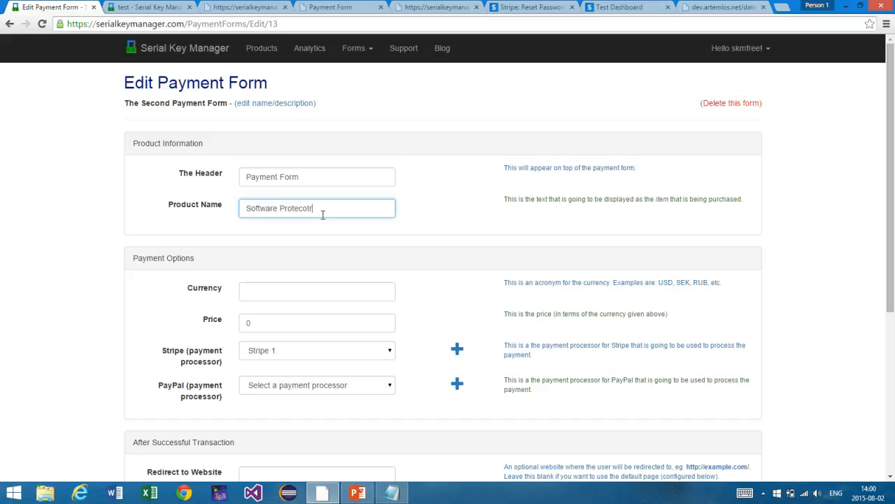
scroll(322, 215, down, 4)
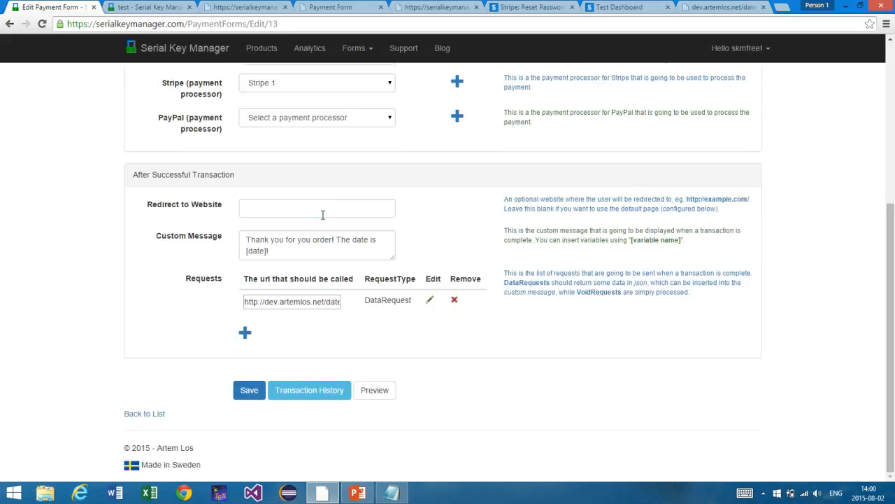
click(255, 391)
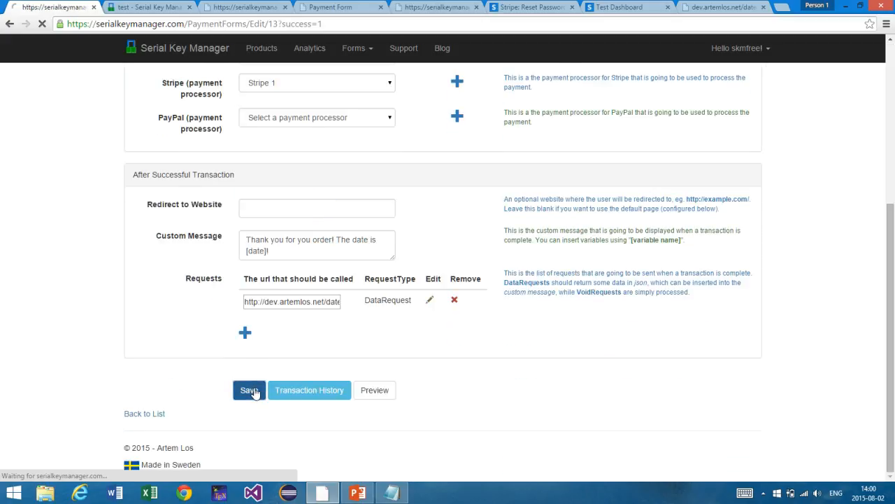
scroll(254, 344, down, 4)
scroll(256, 343, up, 2)
scroll(255, 342, up, 1)
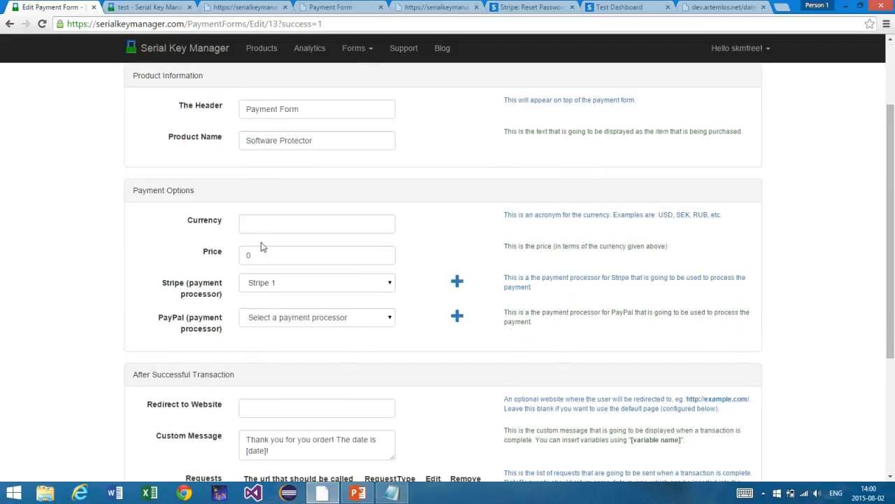
Step: Set the form's currency to USD and price to 30, and save it
click(261, 231)
key(Tab)
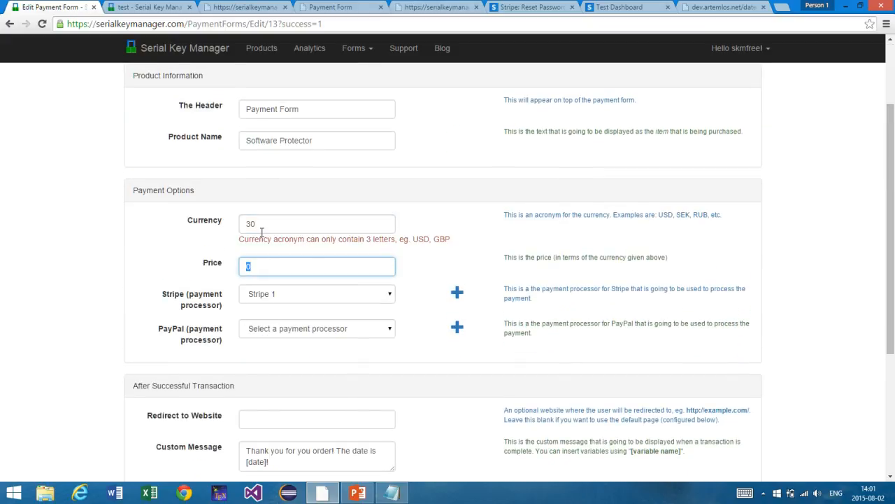
key(shift+Tab)
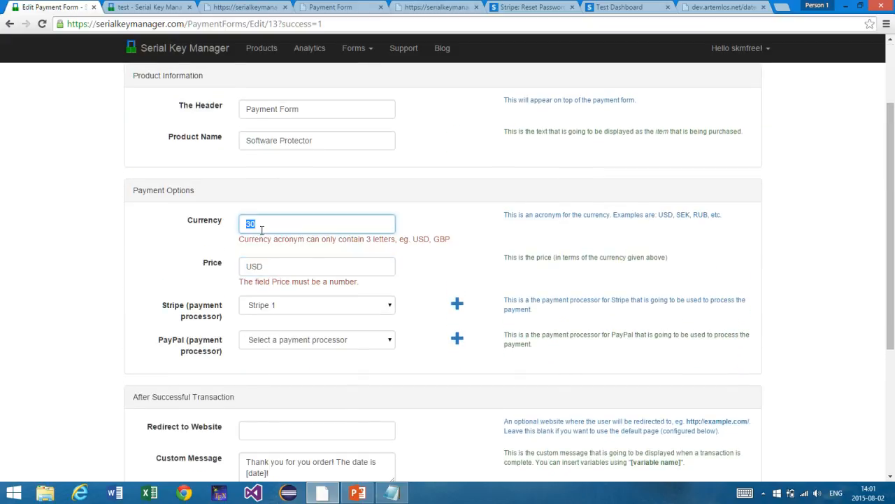
text(USD)
key(Tab)
text(30)
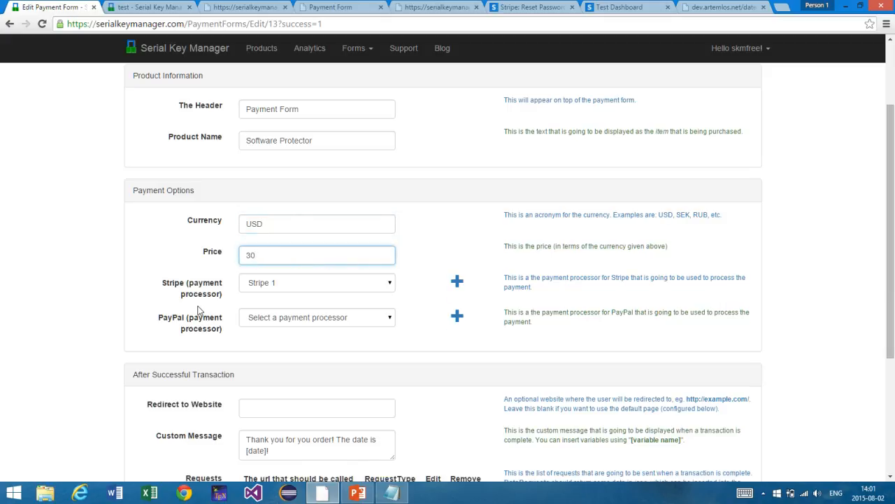
scroll(200, 310, down, 3)
click(249, 399)
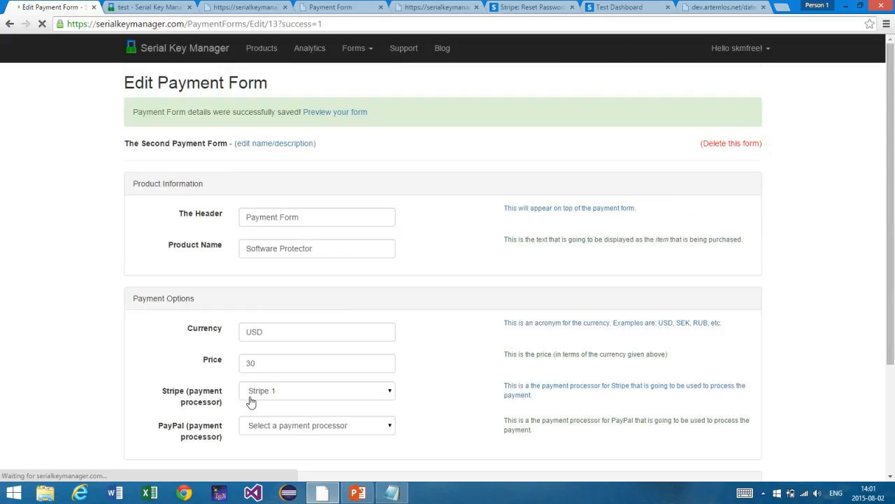
scroll(250, 401, down, 1)
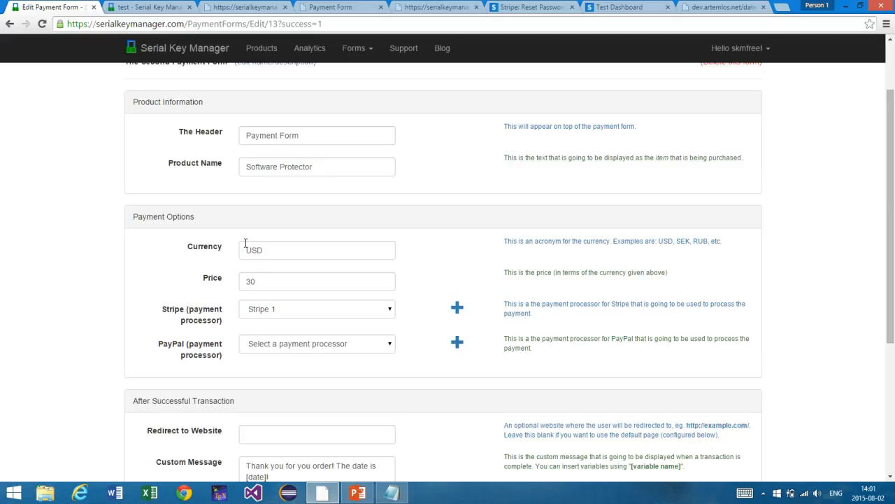
drag(247, 221, 270, 252)
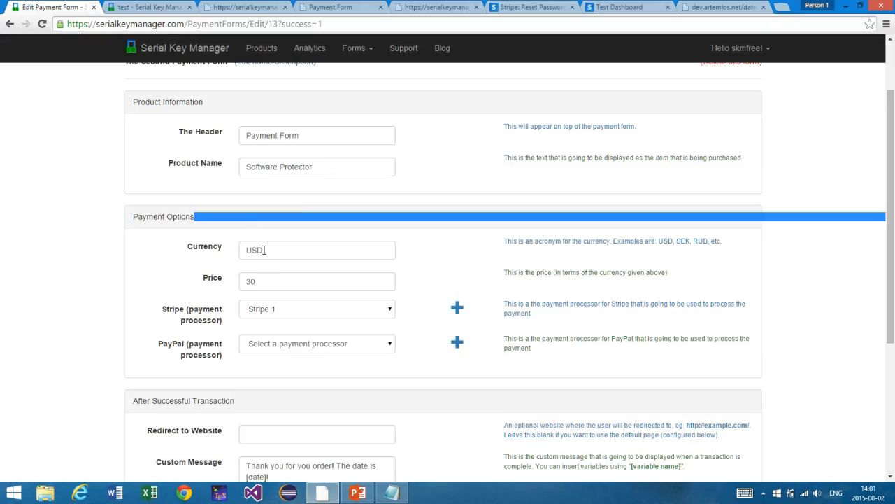
Step: Check the Custom Message date placeholder, preview the USD 30 form, and return to the test product
scroll(258, 283, down, 3)
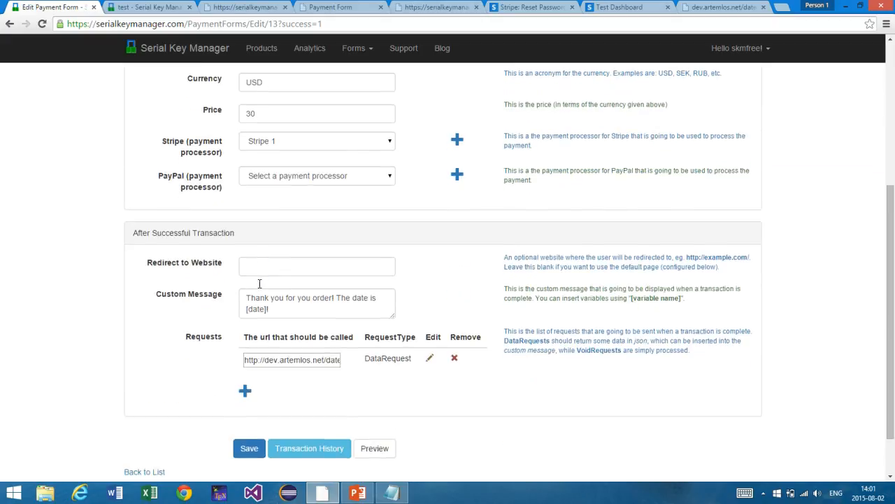
double_click(260, 284)
click(266, 233)
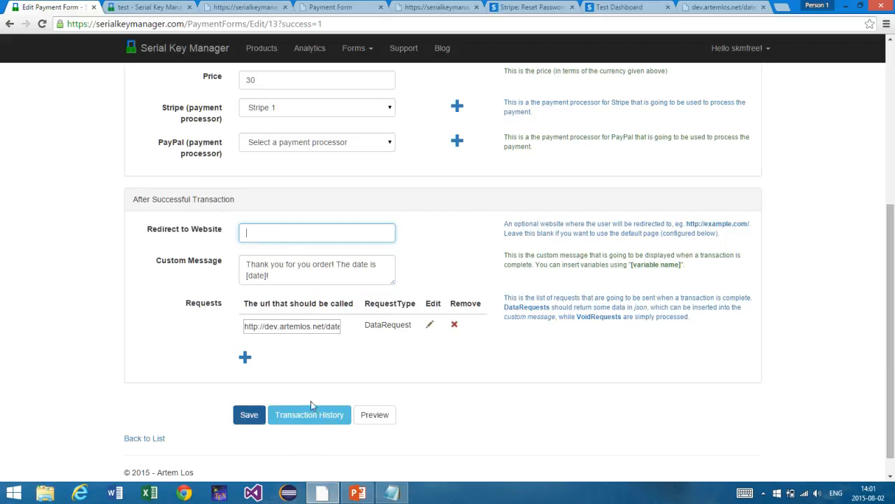
right_click(373, 418)
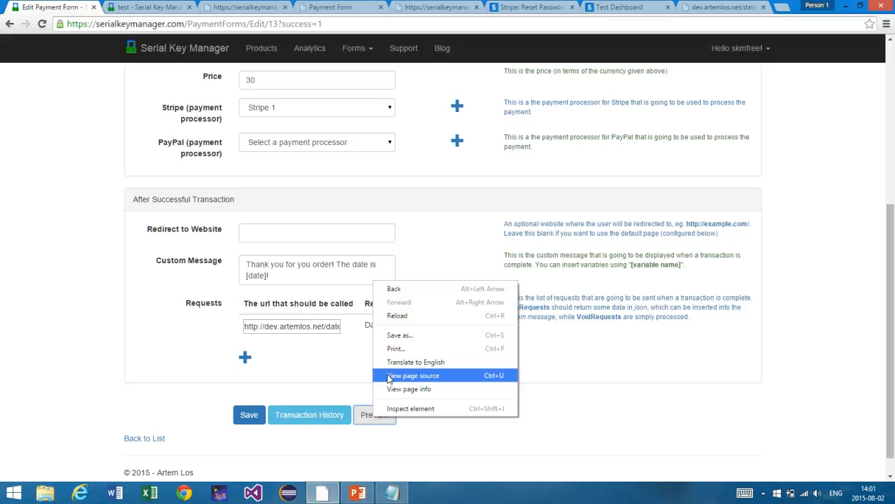
click(346, 375)
click(380, 422)
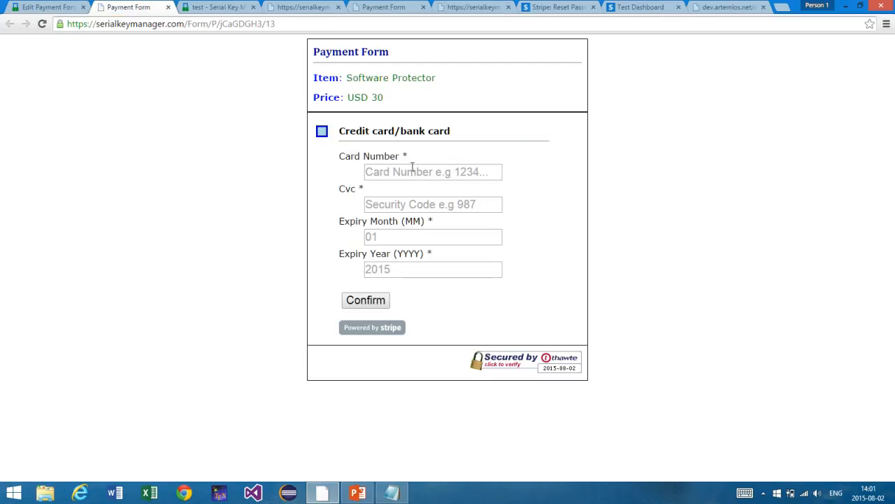
click(214, 7)
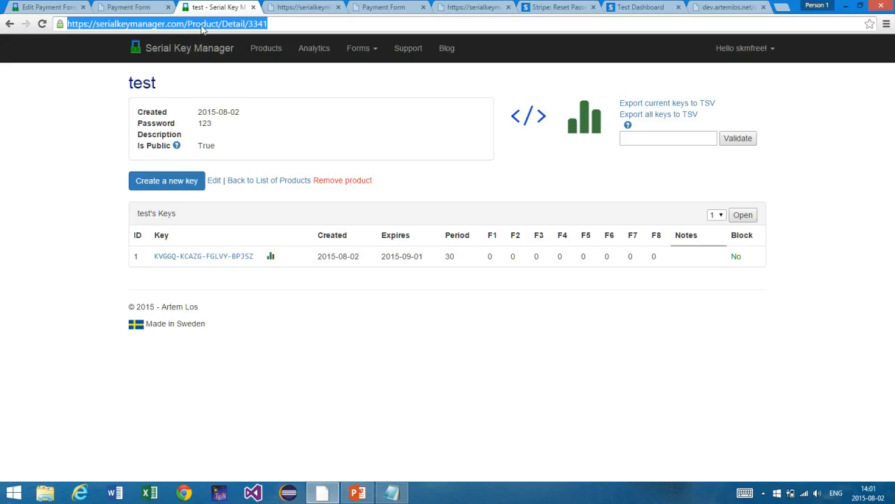
click(201, 25)
text(tes)
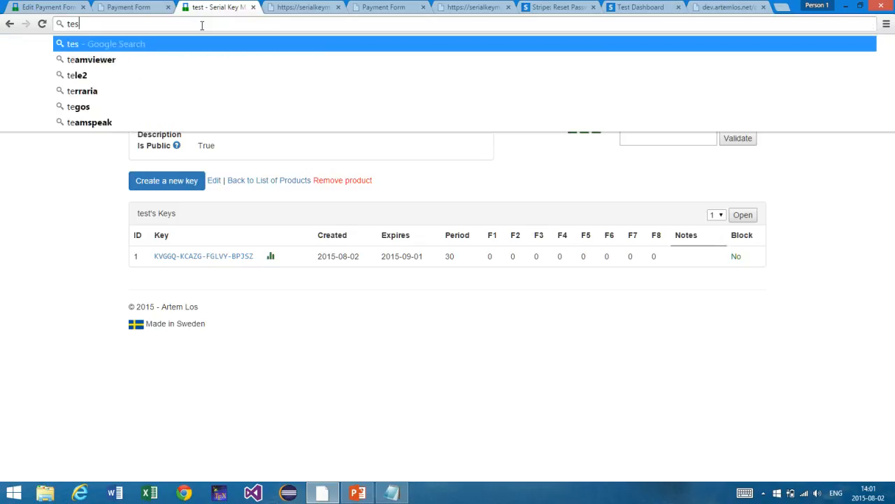
text(ting stripe)
key(Return)
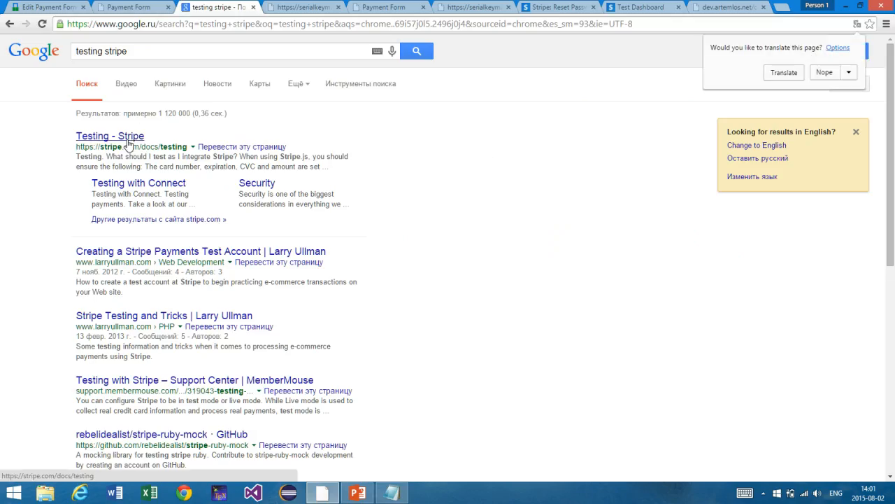
click(130, 139)
scroll(382, 205, down, 10)
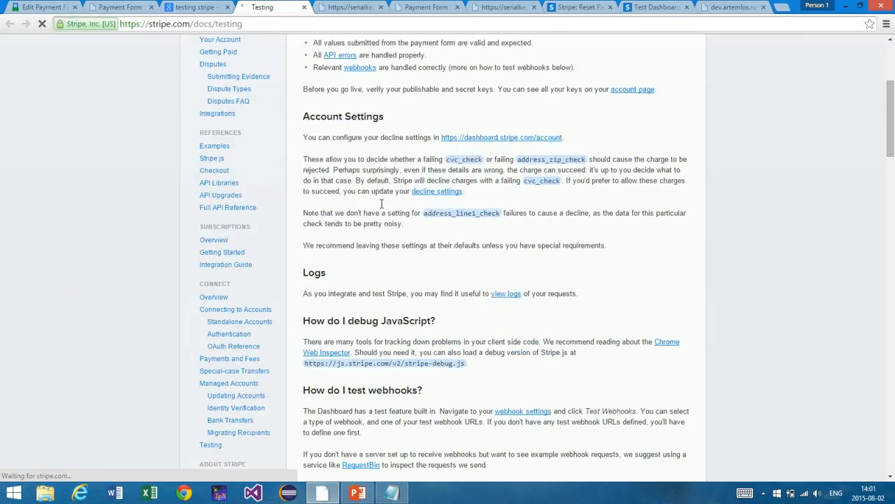
drag(389, 186, 313, 180)
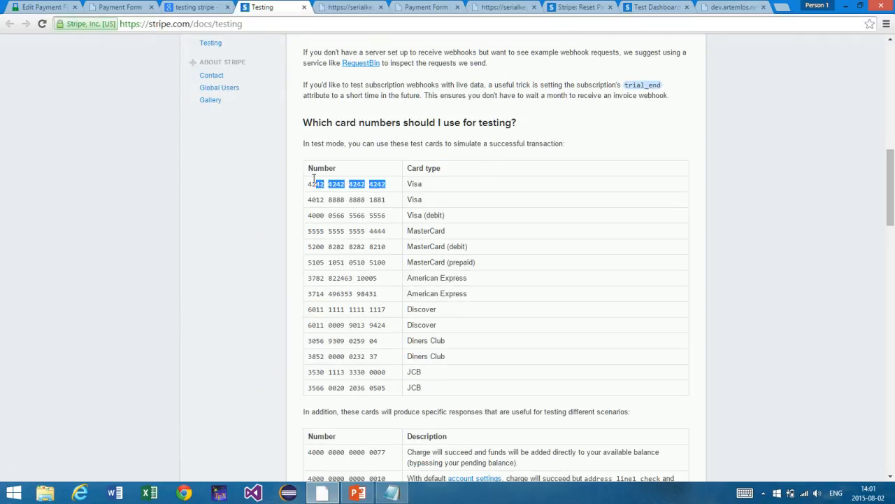
key(ctrl+c)
Step: Paste the Visa test card number and enter Cvc 999, month 09 and year 2015
click(121, 7)
key(ctrl+v)
key(Tab)
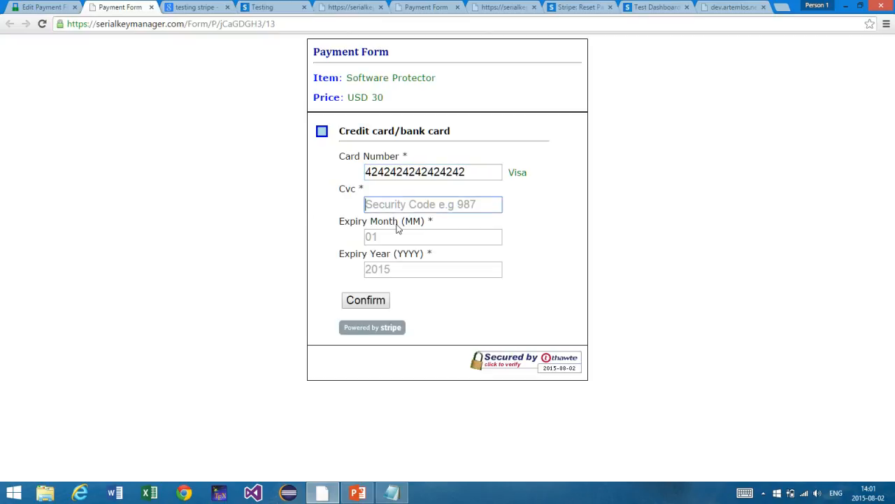
text(9990)
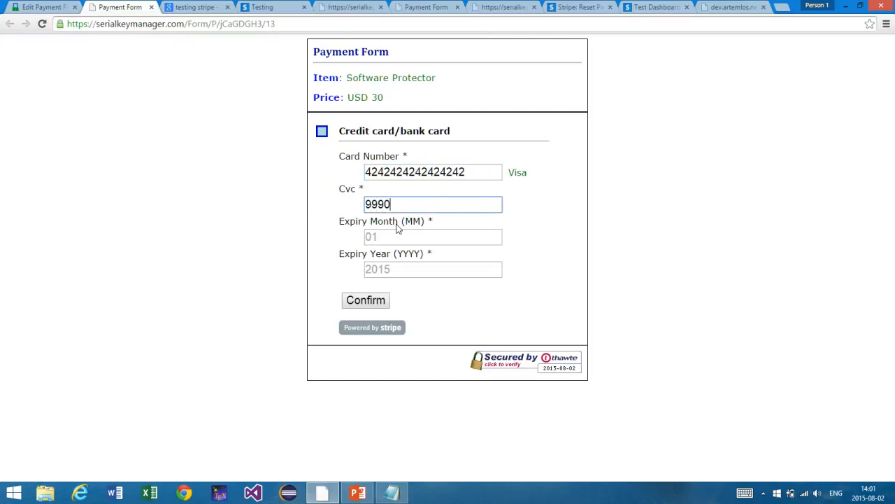
key(Tab)
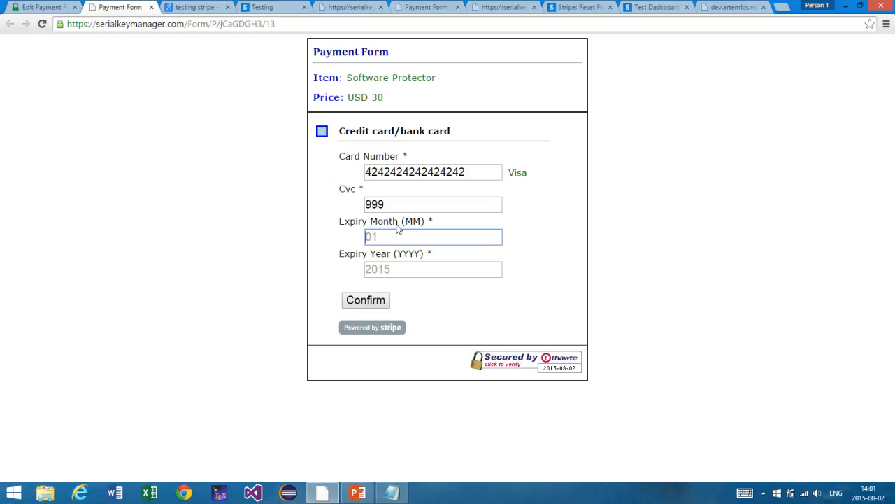
key(Tab)
text(2015)
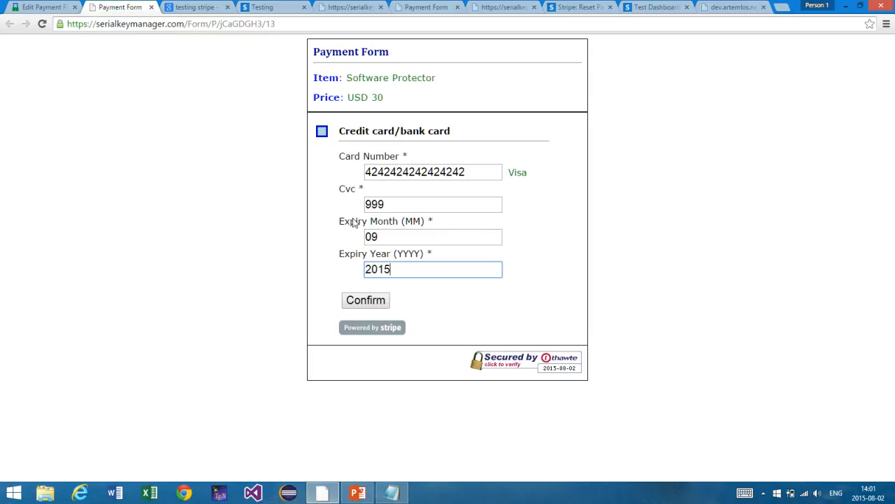
Step: Check the 999 security code and submit the test payment
drag(340, 222, 447, 225)
click(414, 205)
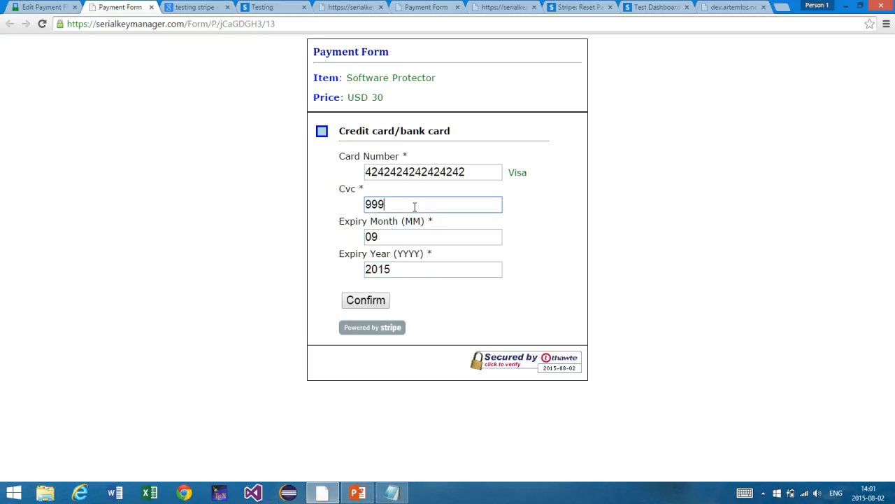
double_click(413, 206)
drag(319, 50, 405, 64)
click(391, 153)
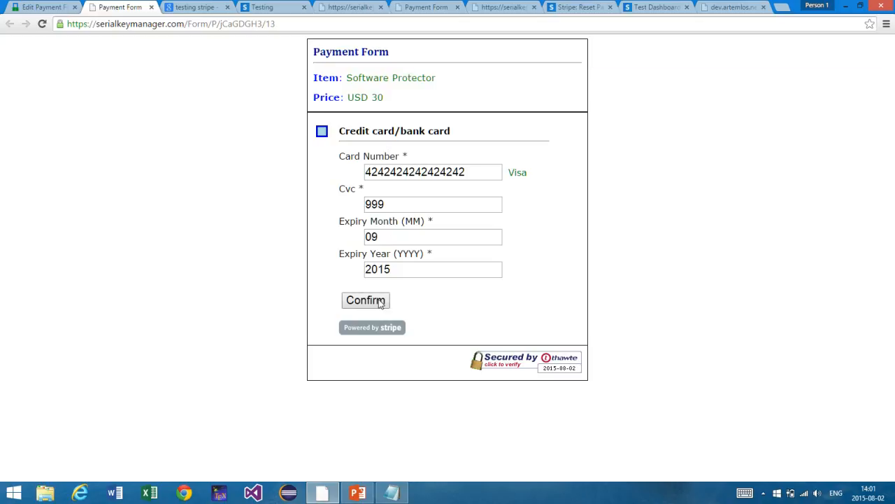
click(382, 302)
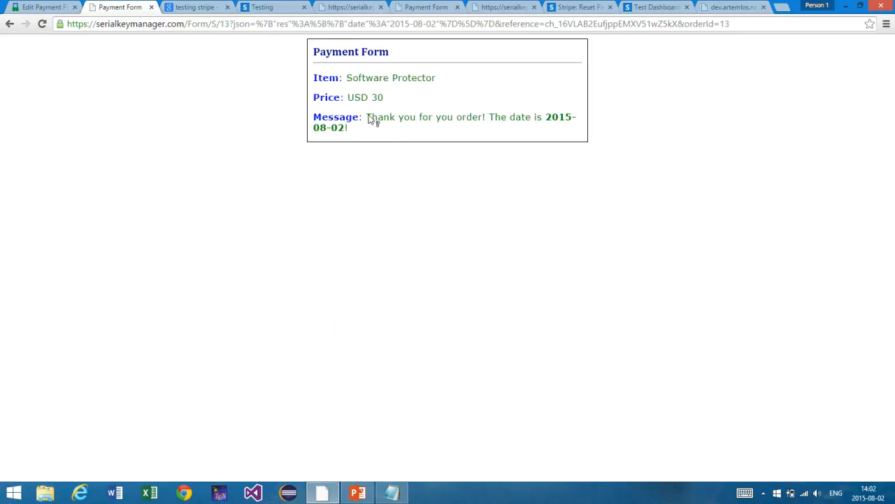
Step: Highlight the thank-you message and its fetched date 2015-08-02
drag(368, 118, 405, 128)
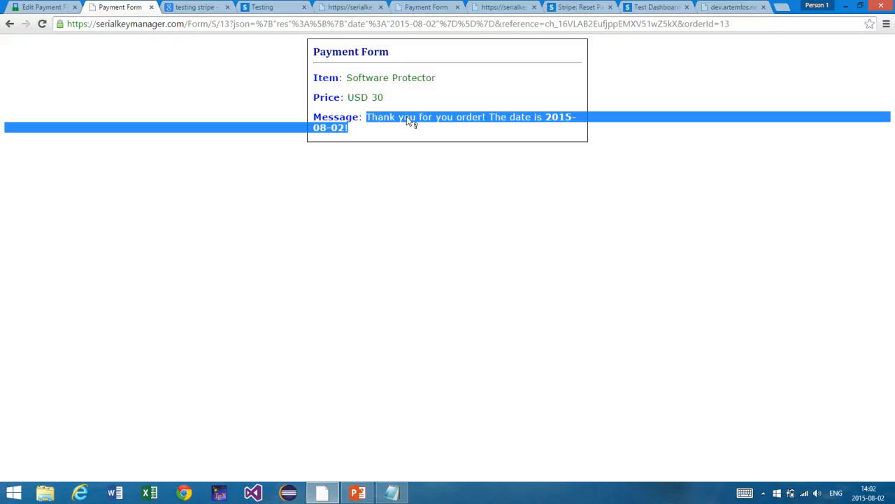
click(550, 112)
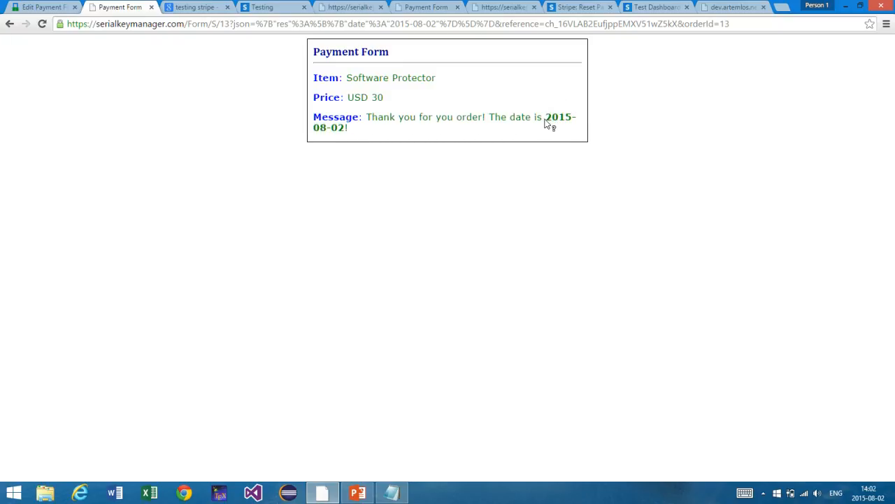
drag(546, 126, 571, 138)
Step: Look over the other tabs and inspect the date service URL's json=yes parameter
click(504, 6)
click(439, 7)
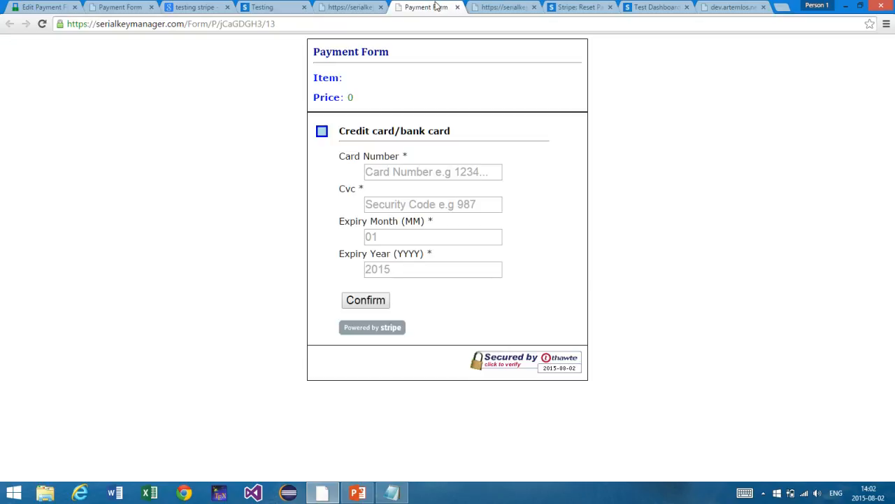
click(359, 5)
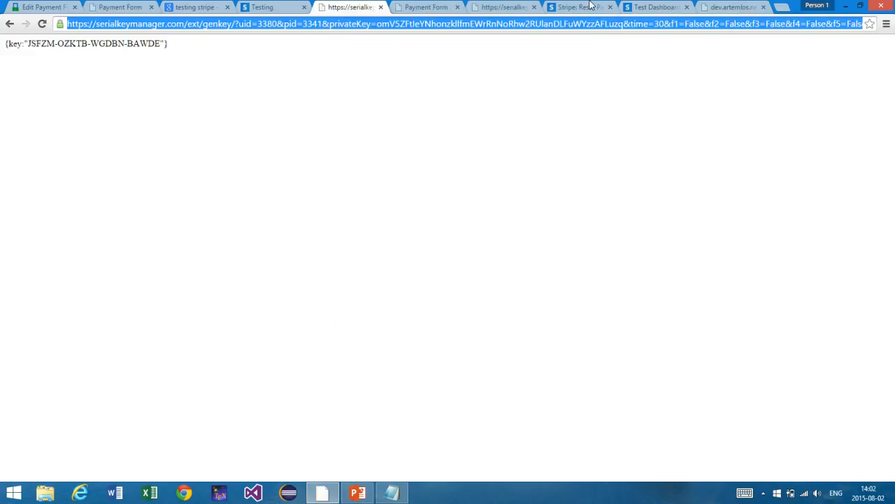
click(730, 7)
click(228, 23)
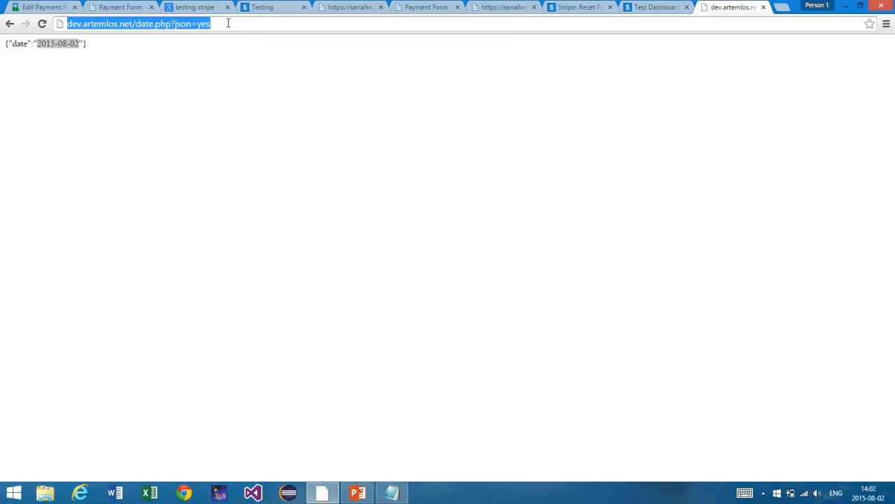
click(228, 23)
double_click(228, 23)
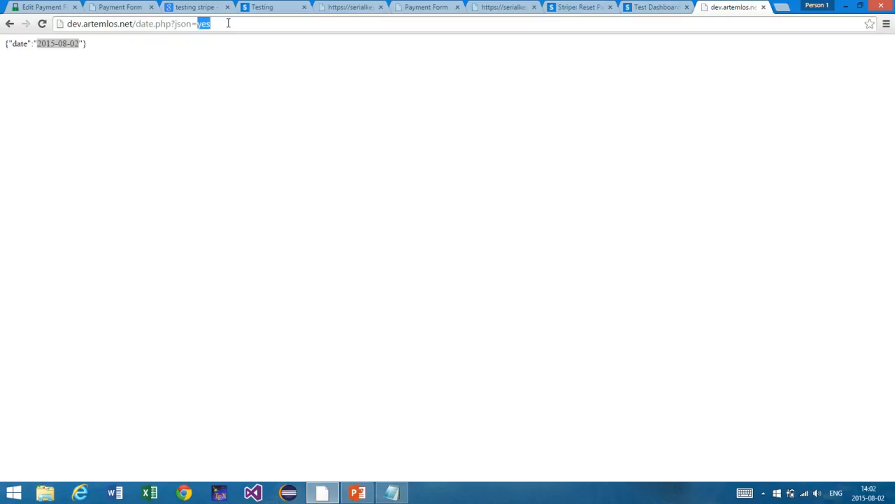
click(229, 23)
double_click(228, 23)
click(122, 42)
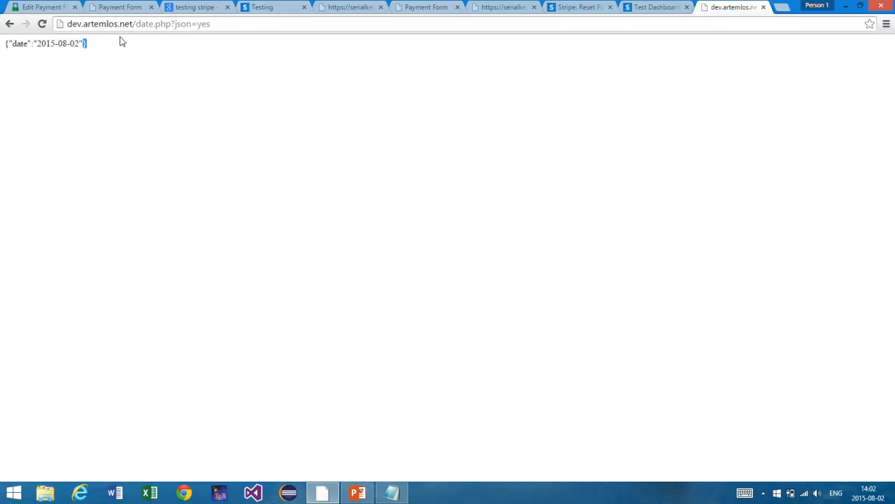
Step: Recheck the 2015-08-02 date in the order confirmation, then go back to Edit Payment Form
click(144, 7)
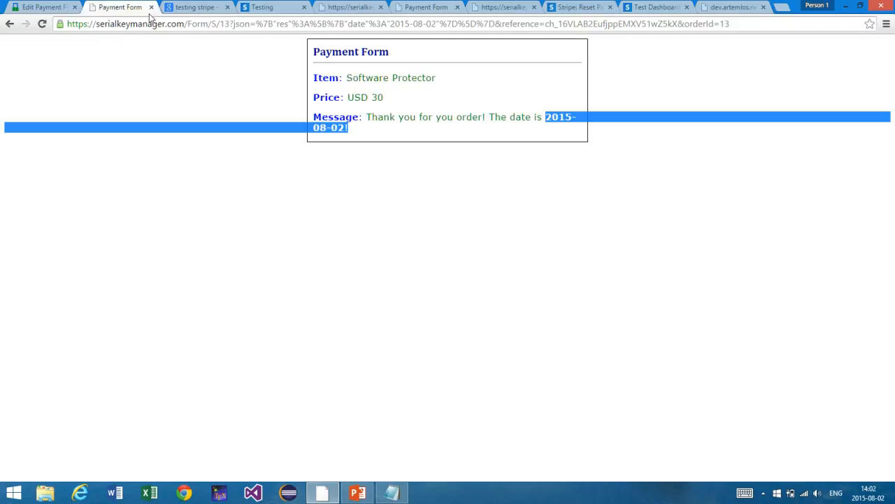
click(550, 123)
drag(571, 132, 573, 133)
click(573, 133)
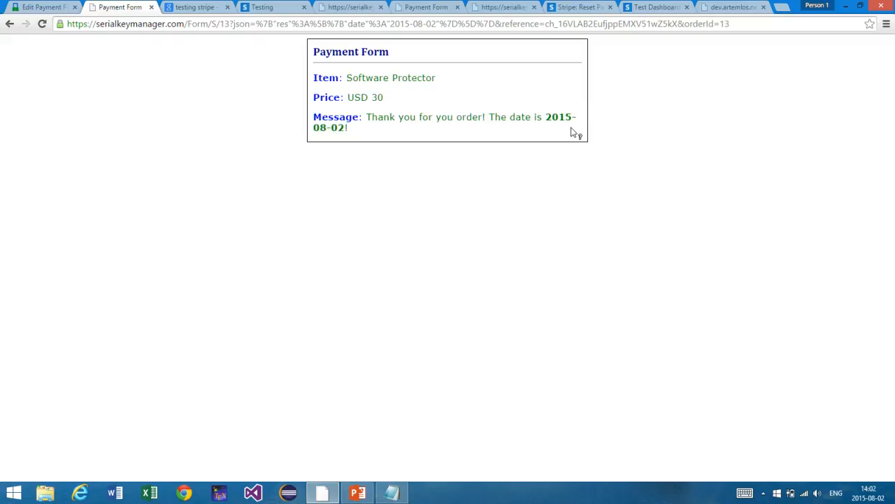
click(60, 6)
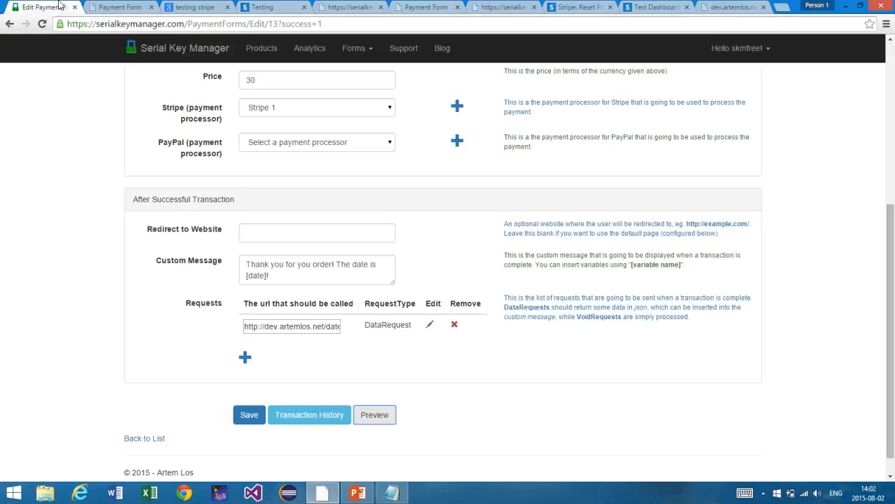
click(257, 230)
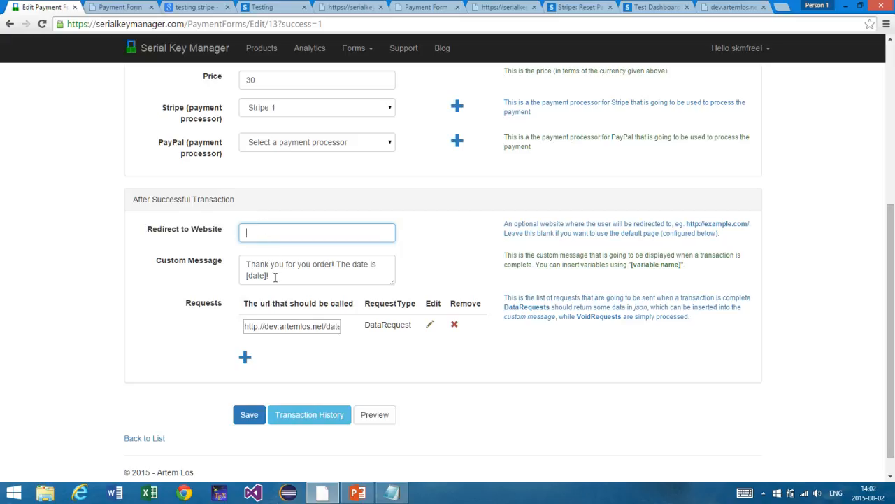
drag(264, 327, 343, 327)
click(312, 328)
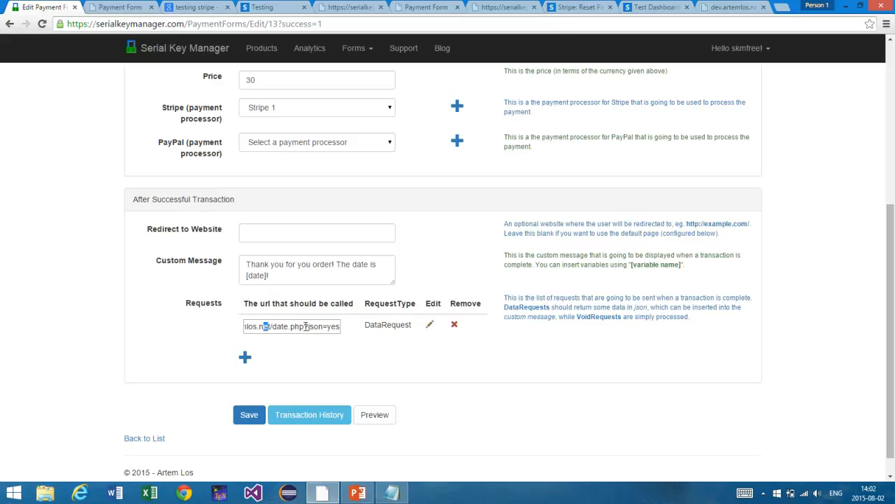
drag(264, 326, 351, 336)
click(305, 326)
drag(203, 305, 362, 349)
click(399, 340)
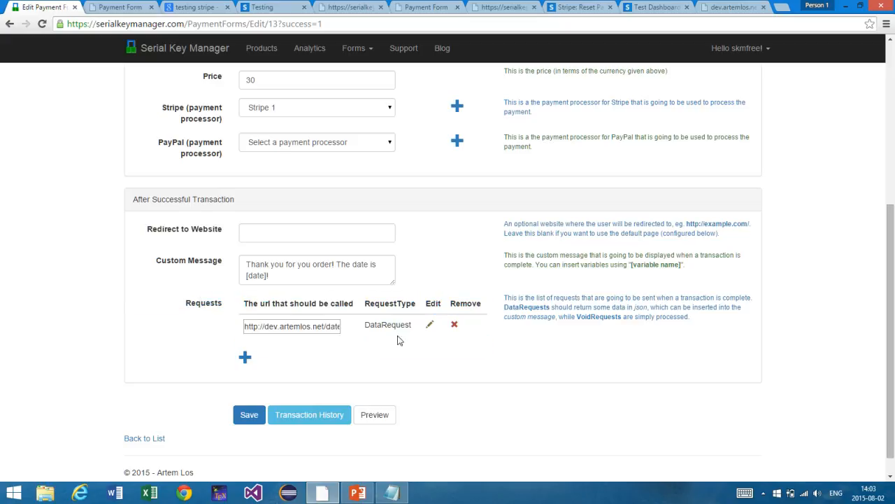
click(455, 326)
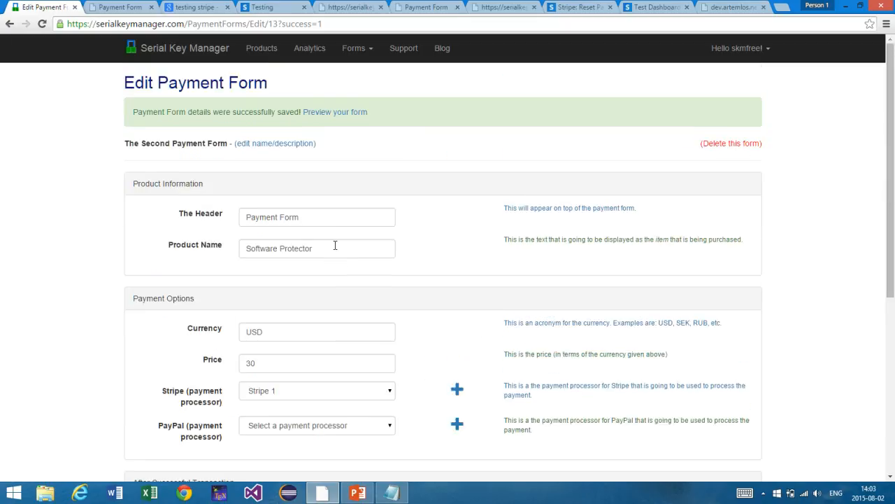
Step: Glance through the open tabs, then open Transaction History showing the 30 USD order of 2015-08-02
scroll(335, 245, down, 5)
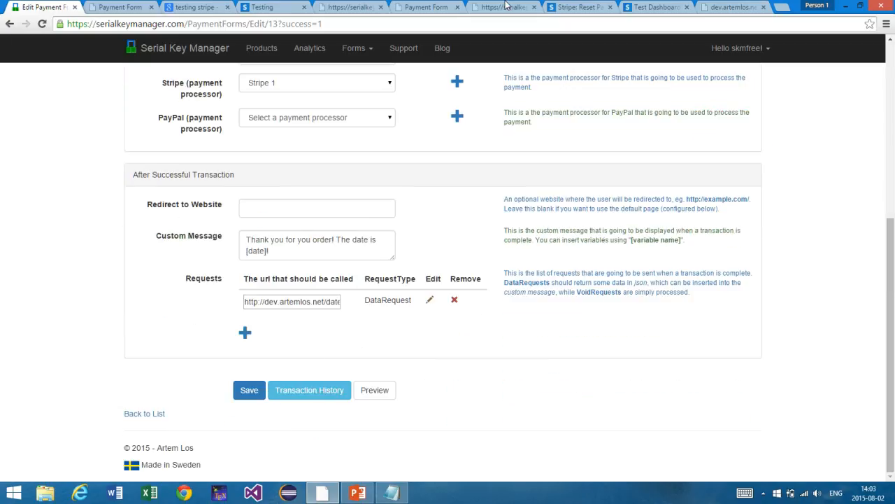
click(504, 7)
click(419, 5)
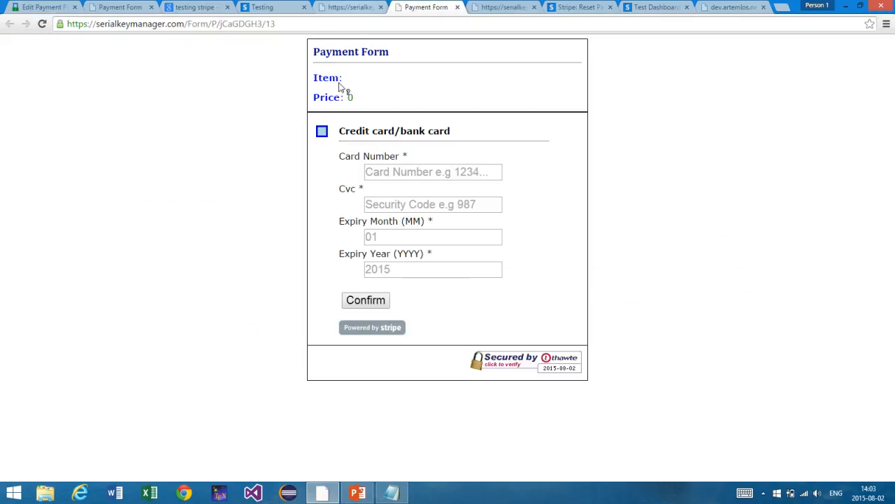
click(353, 6)
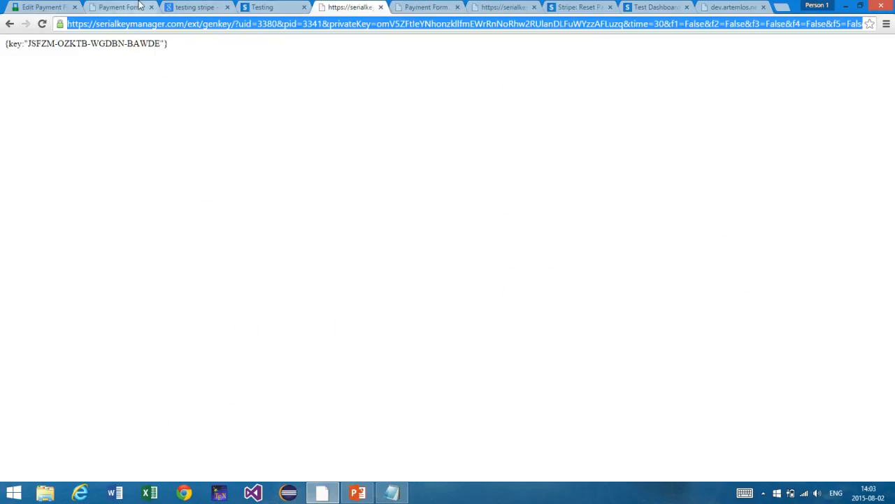
click(139, 7)
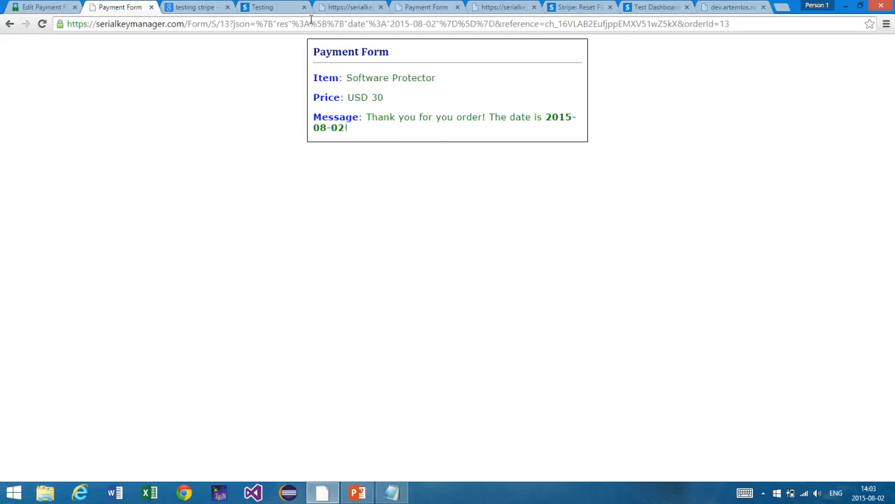
click(42, 7)
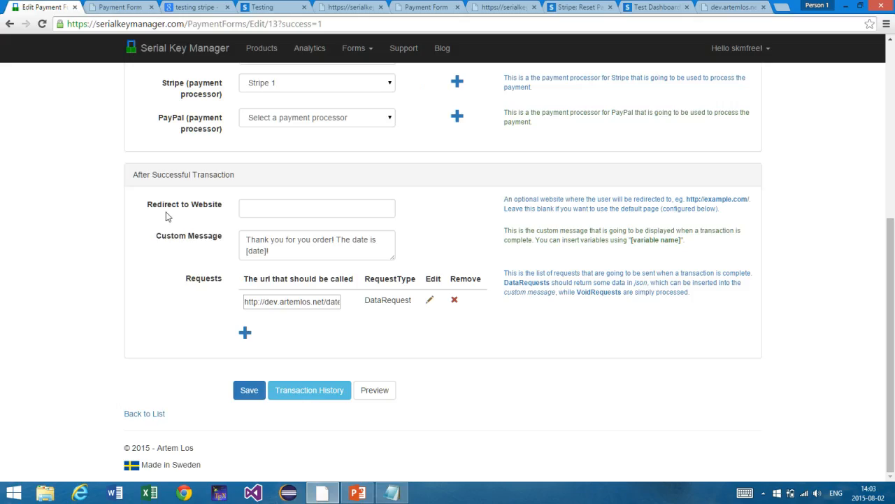
click(336, 397)
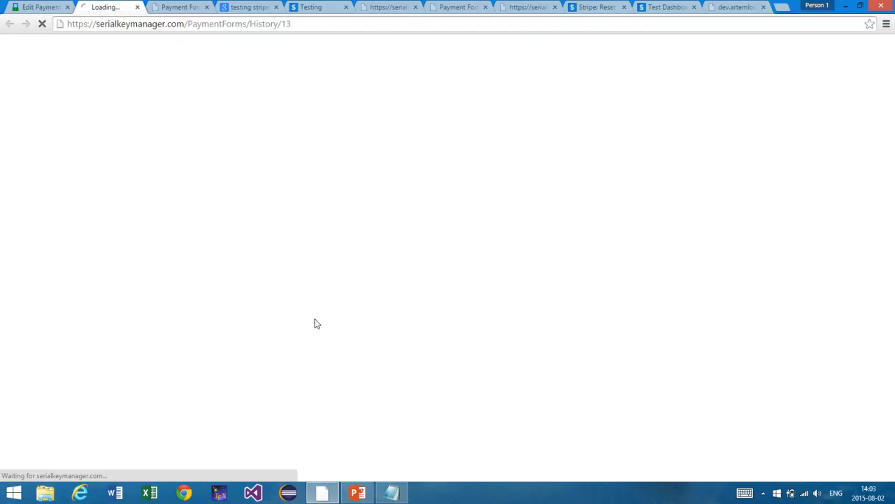
click(273, 24)
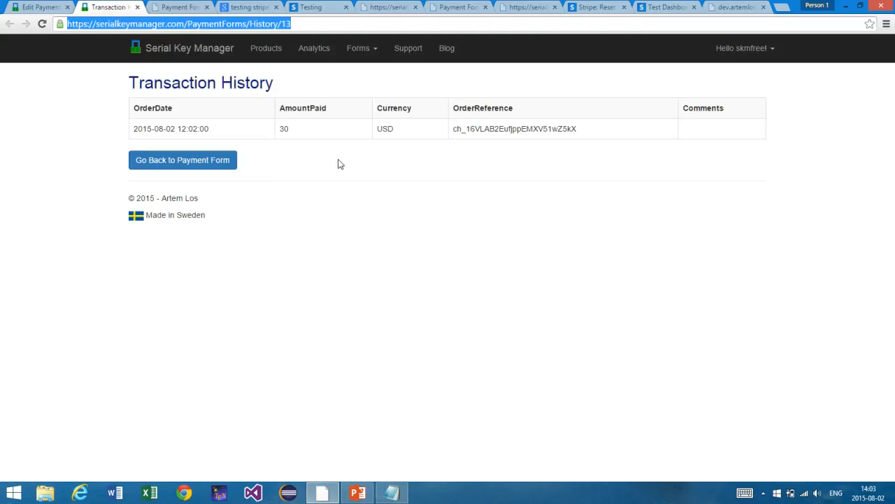
click(208, 130)
drag(208, 130, 133, 129)
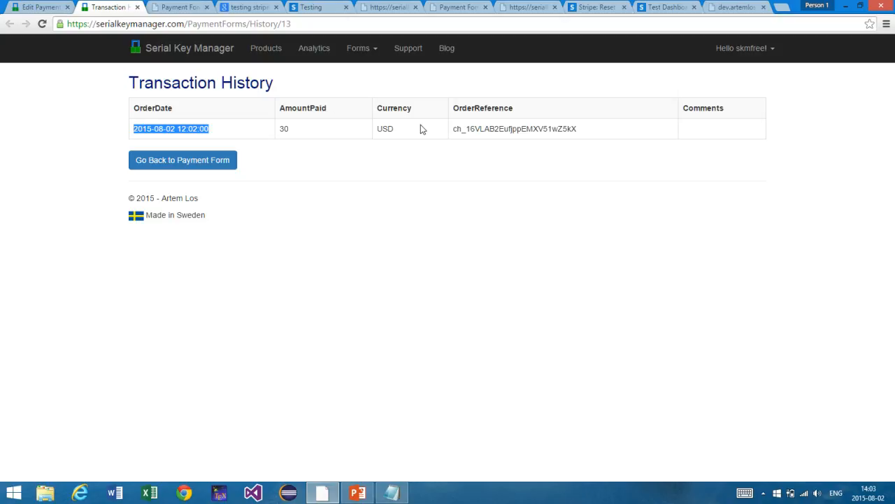
drag(421, 126, 447, 154)
click(447, 154)
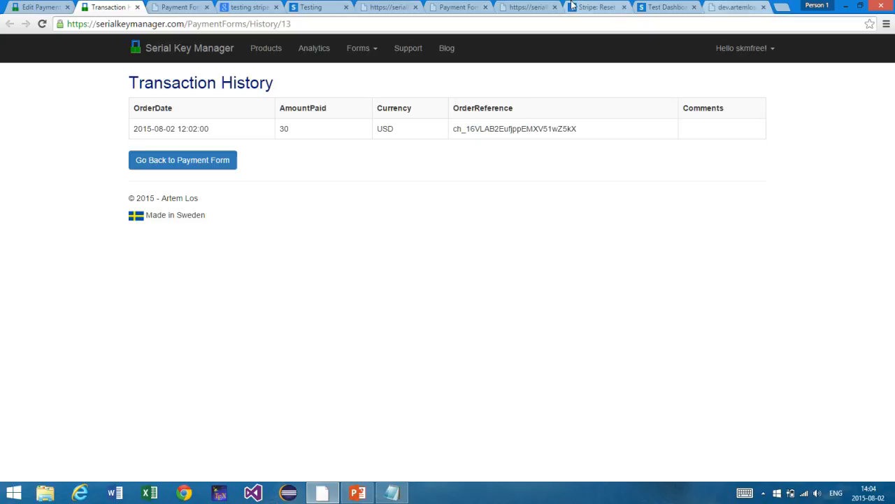
click(540, 6)
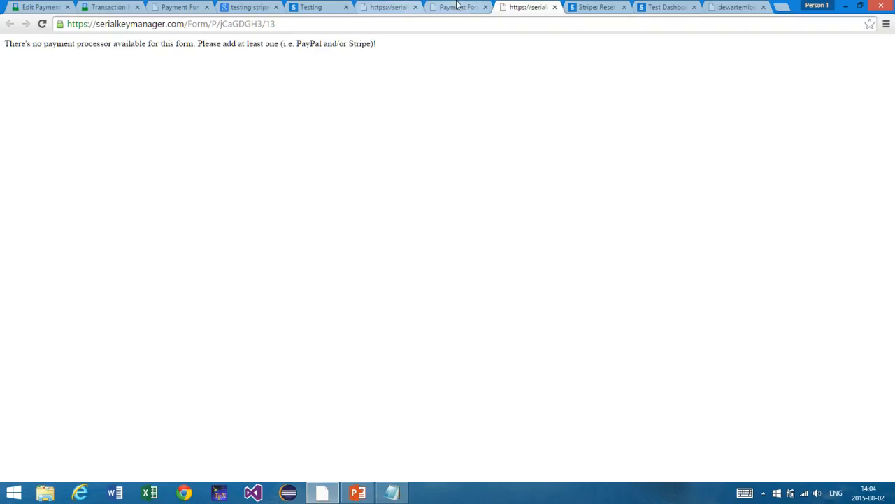
click(456, 6)
click(401, 5)
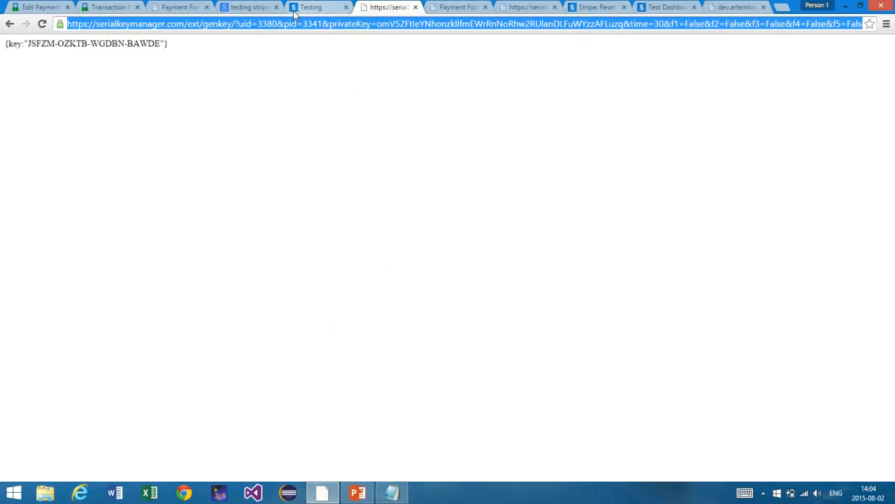
click(109, 7)
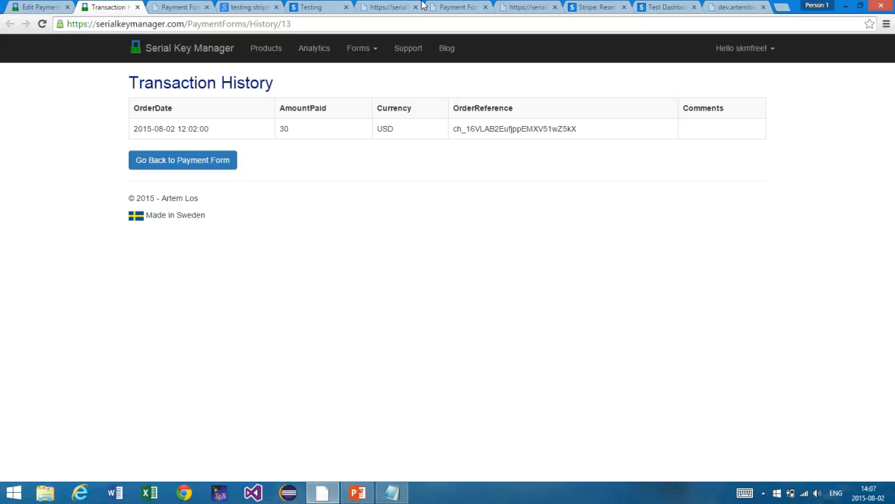
Step: Visit the Support knowledge base, then highlight the saved confirmation on Edit Payment Form
click(410, 48)
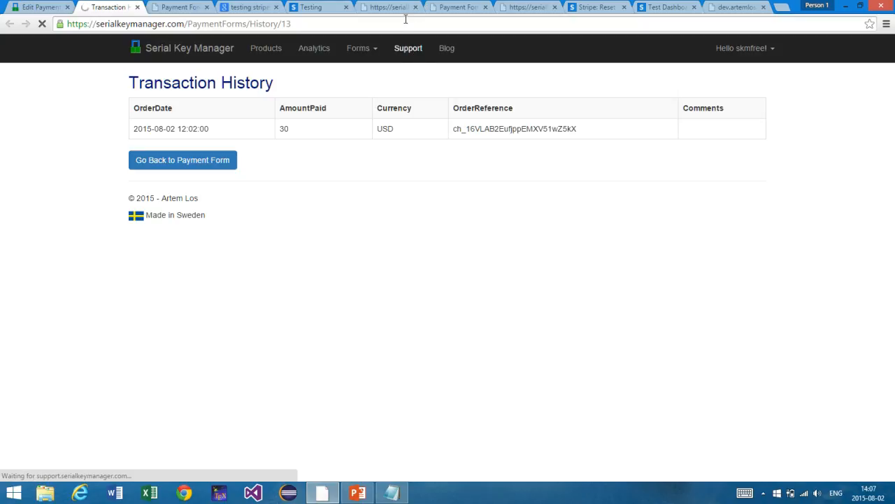
click(405, 19)
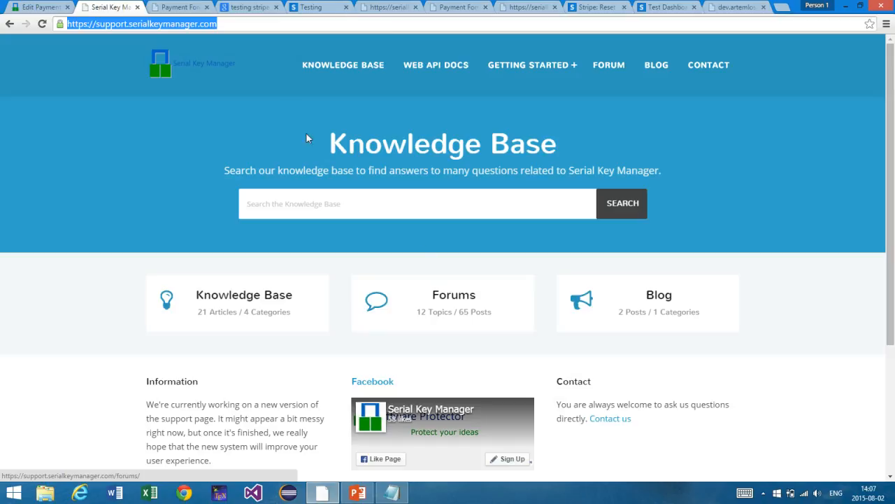
click(39, 7)
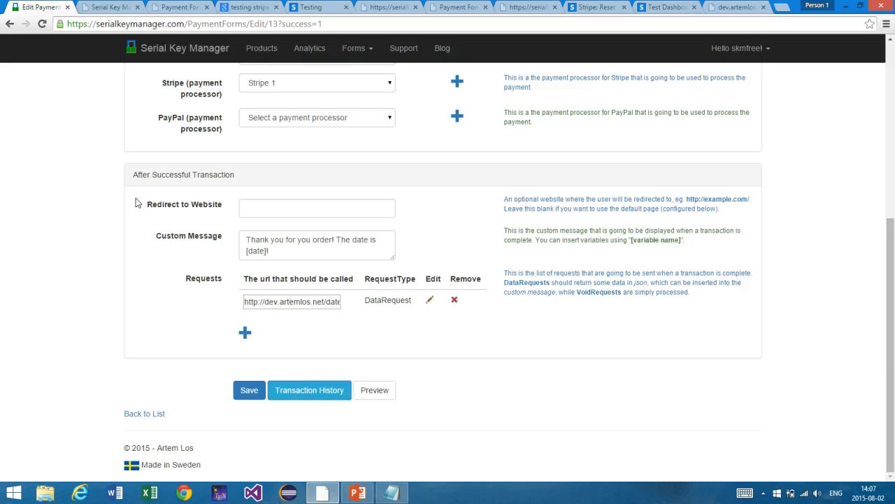
scroll(137, 203, up, 5)
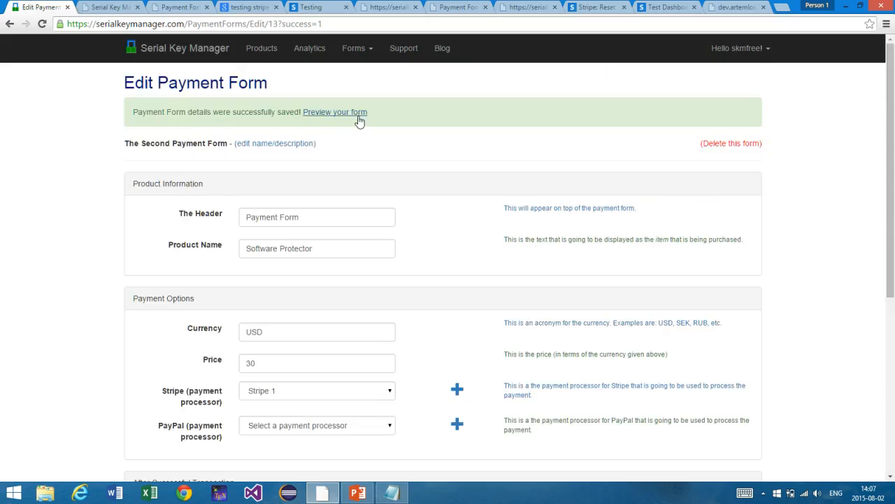
drag(381, 116, 218, 123)
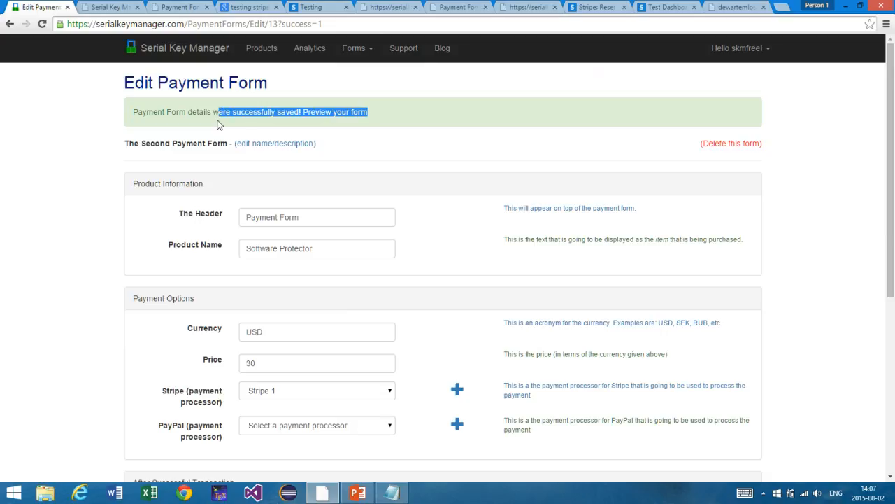